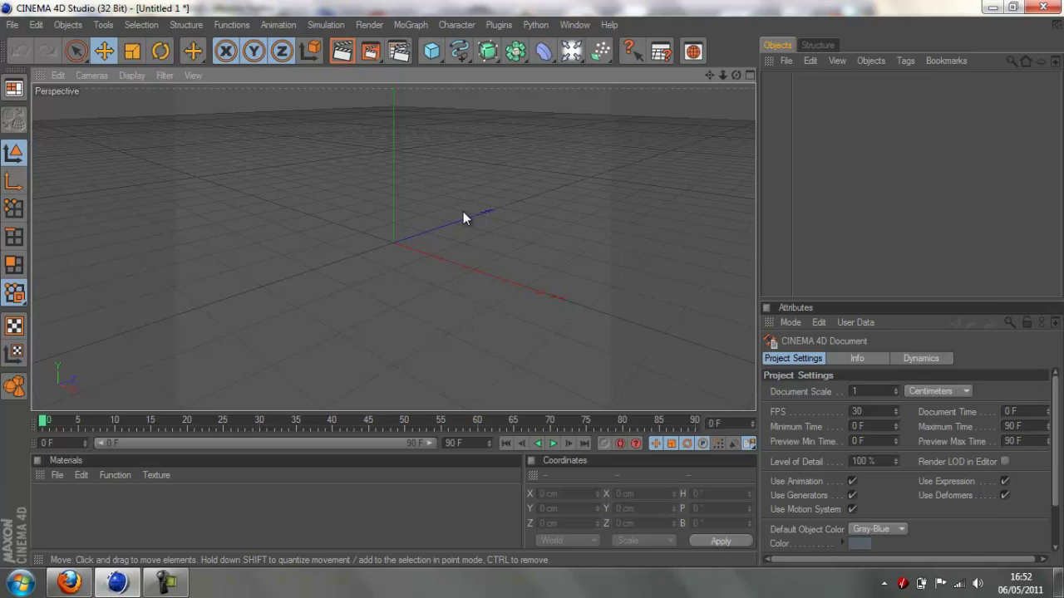
Set the render output size to 1280 x 720 pixels in the render settings
{"action": "key", "text": "ctrl+b"}
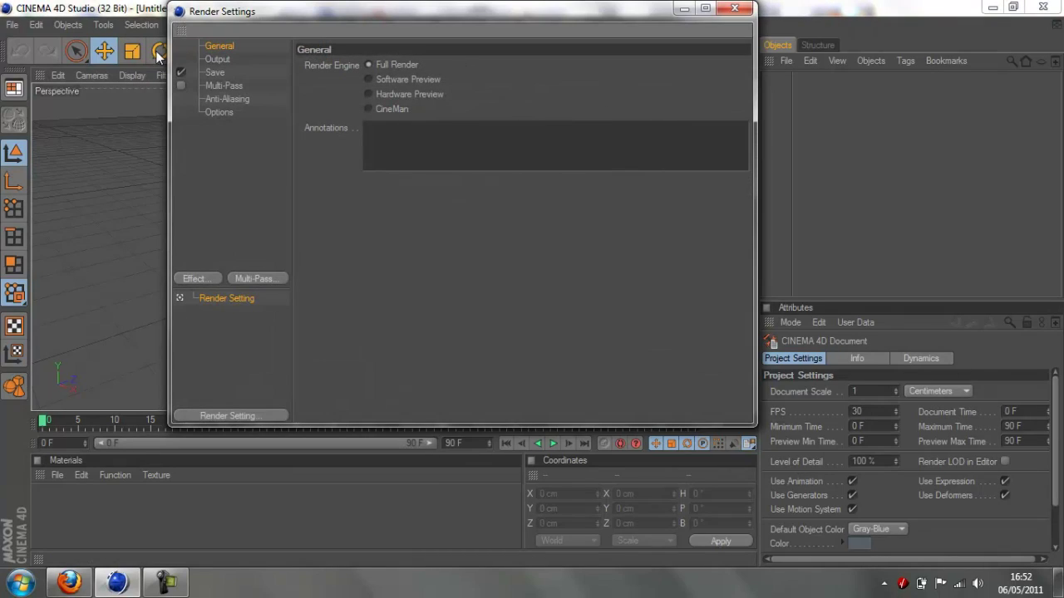
{"action": "left_click", "coordinate": [216, 59]}
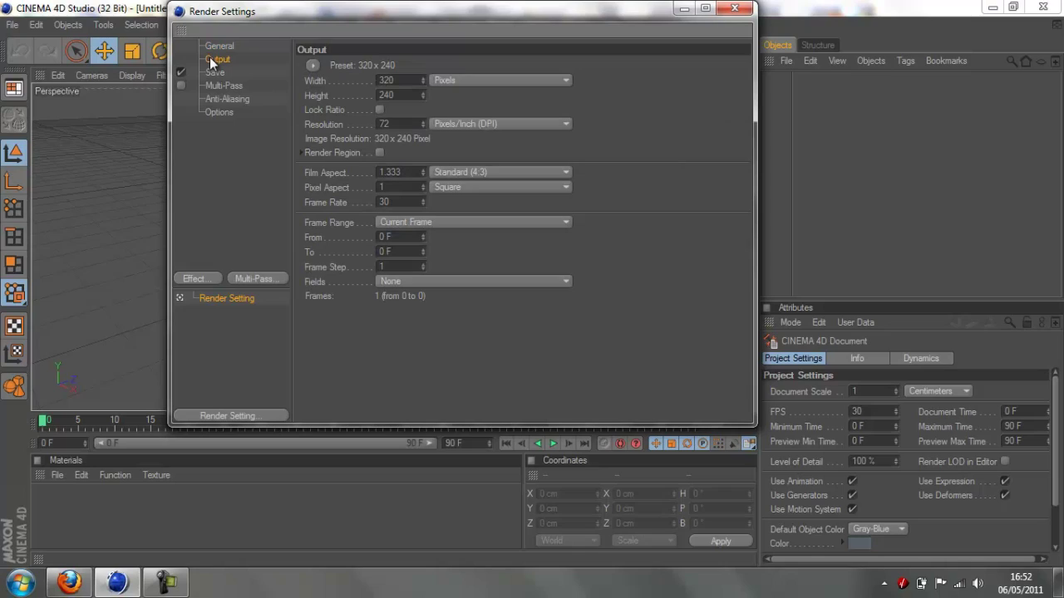
{"action": "double_click", "coordinate": [406, 80]}
{"action": "type", "text": "1280"}
{"action": "key", "text": "Tab"}
{"action": "type", "text": "720"}
{"action": "key", "text": "Tab"}
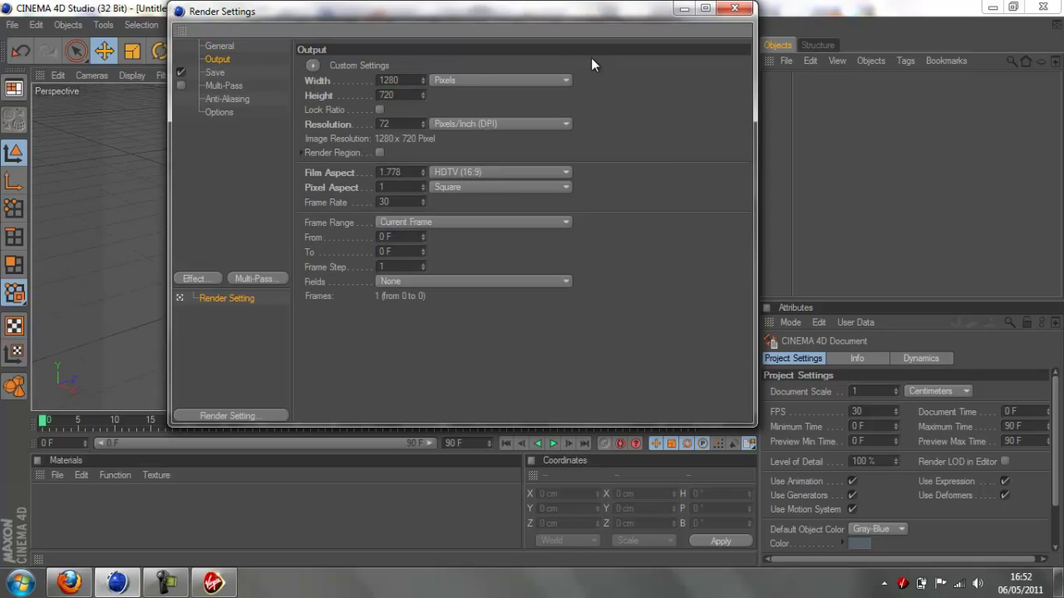
{"action": "left_click", "coordinate": [746, 14]}
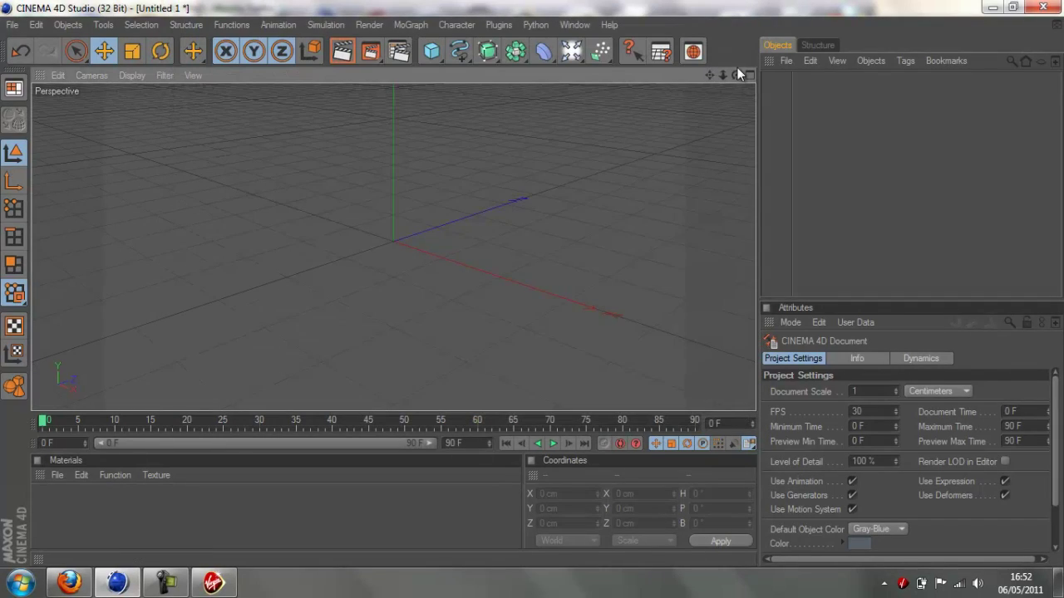
Add a camera object to the scene from a nearly frontal perspective view
{"action": "mouse_move", "coordinate": [532, 284]}
{"action": "left_mouse_down", "text": "alt"}
{"action": "mouse_move", "coordinate": [512, 286]}
{"action": "mouse_move", "coordinate": [543, 297]}
{"action": "mouse_move", "coordinate": [531, 283]}
{"action": "left_mouse_up", "text": "alt"}
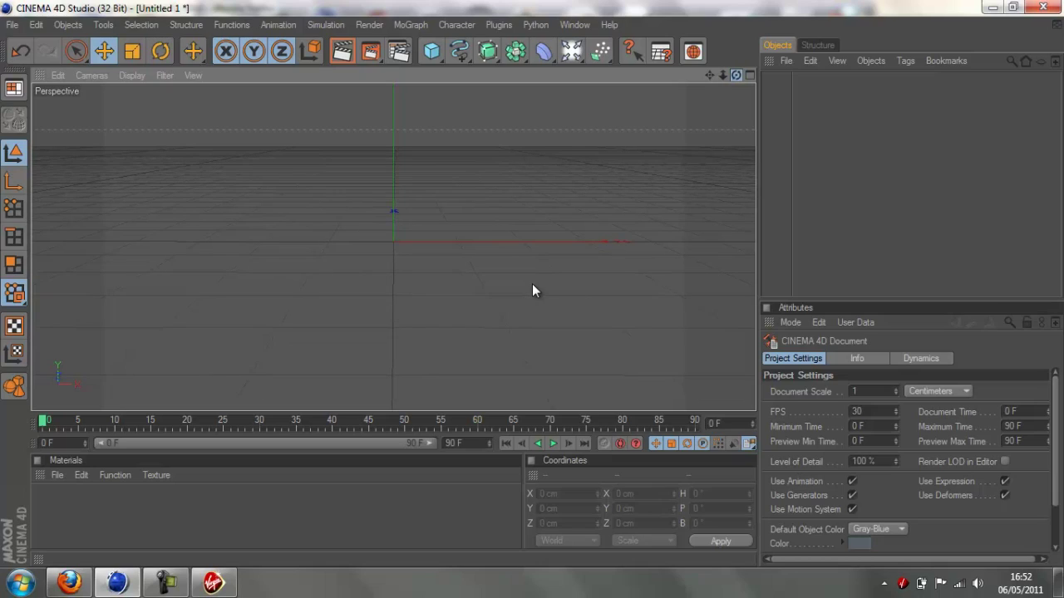
{"action": "left_click_drag", "start_coordinate": [532, 284], "coordinate": [531, 284], "text": "alt"}
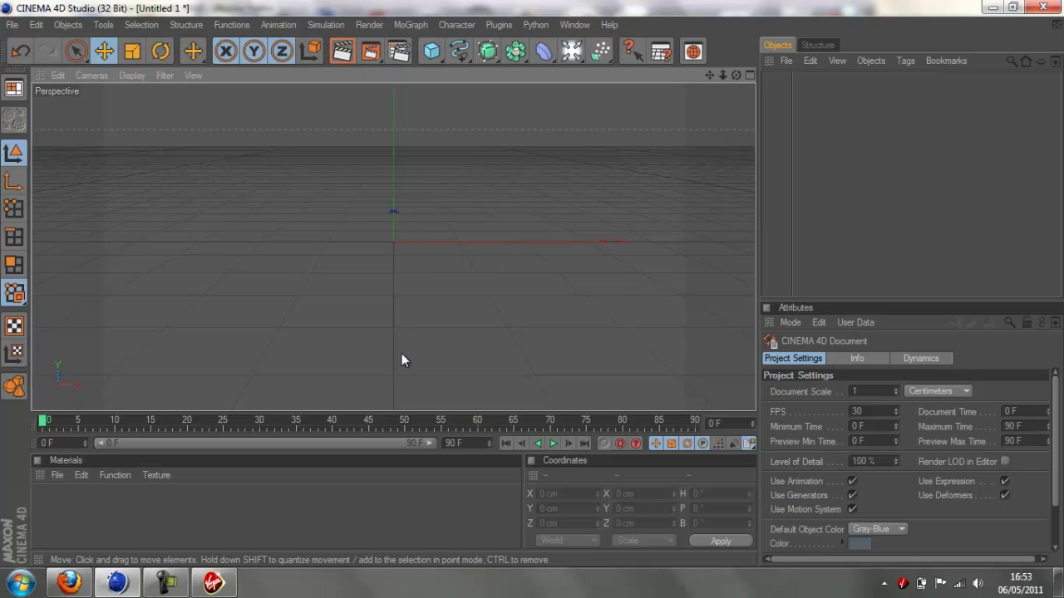
{"action": "left_click_drag", "start_coordinate": [735, 73], "coordinate": [532, 284]}
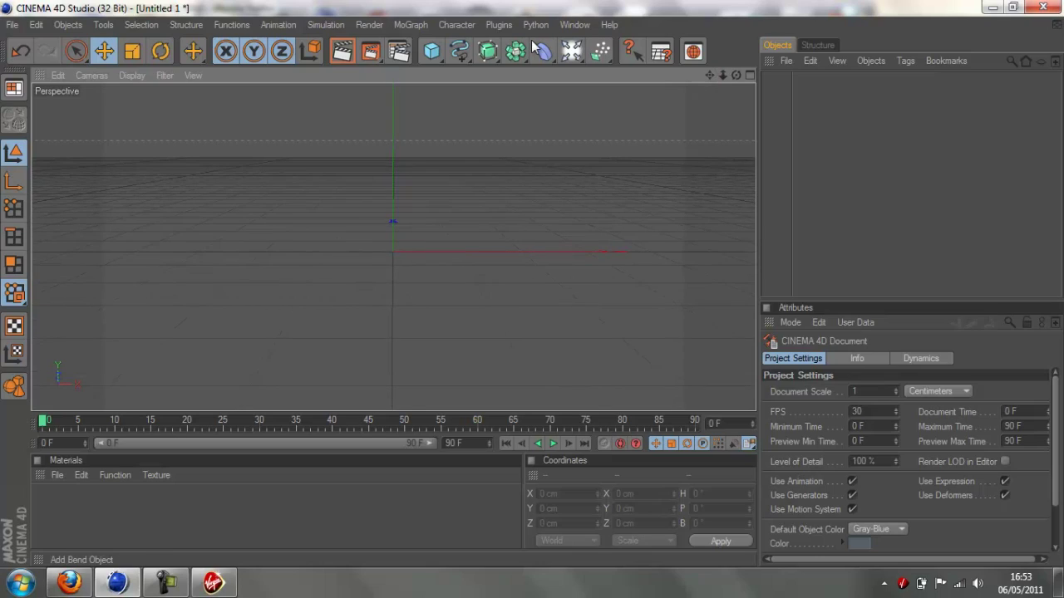
{"action": "left_click", "coordinate": [573, 51]}
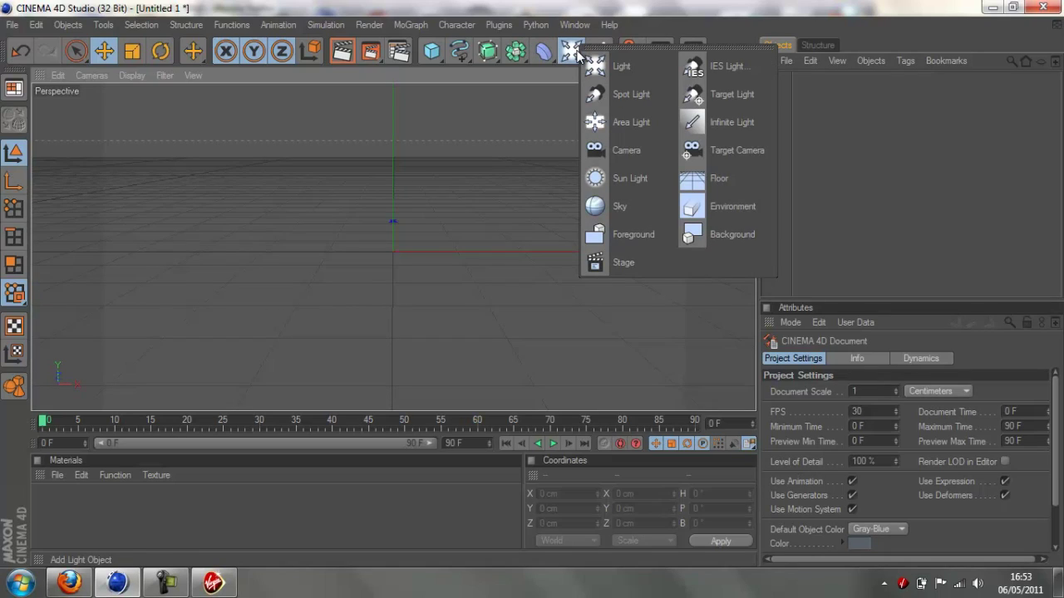
{"action": "left_click", "coordinate": [615, 151]}
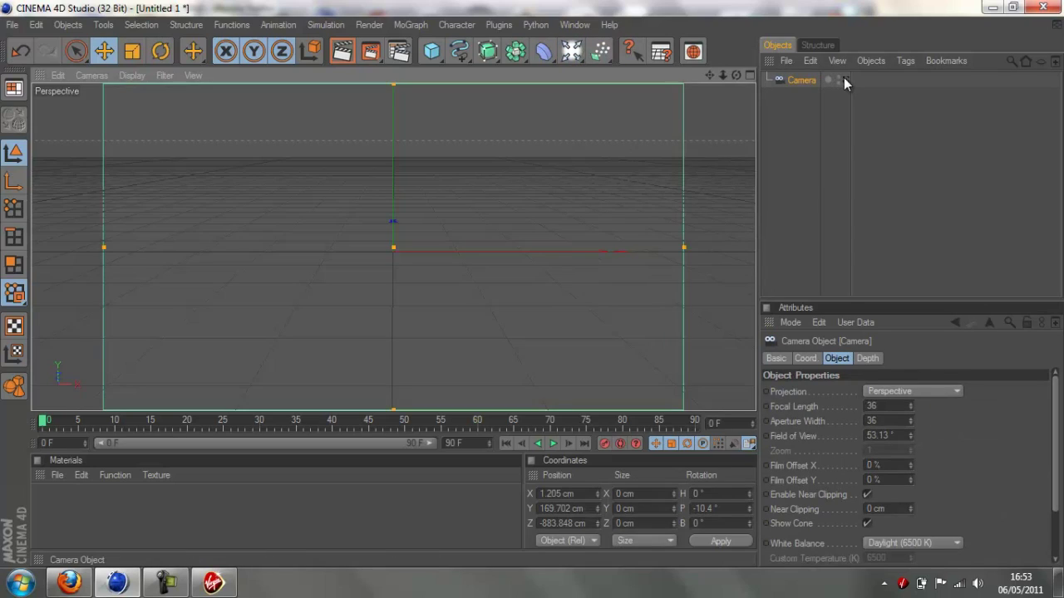
Add a Protection tag to the camera
{"action": "right_click", "coordinate": [814, 80]}
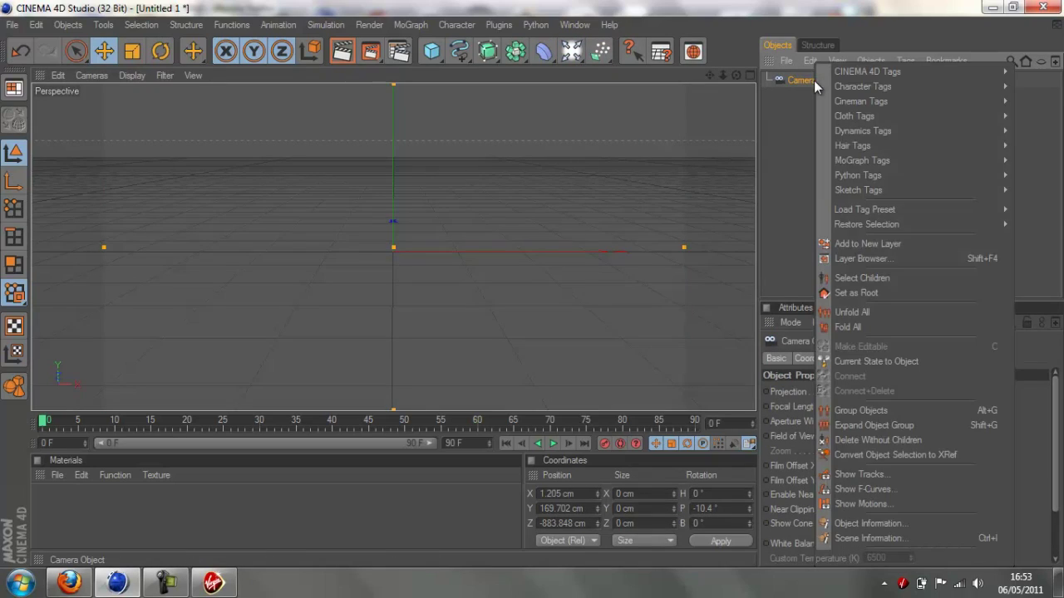
{"action": "mouse_move", "coordinate": [827, 75]}
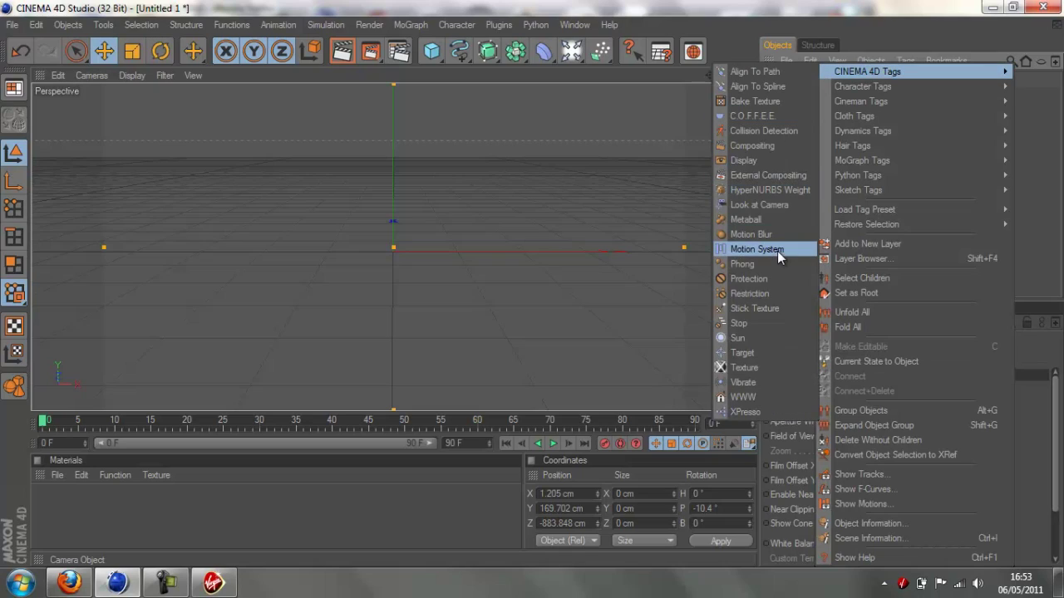
{"action": "left_click", "coordinate": [778, 278]}
{"action": "left_click", "coordinate": [837, 152]}
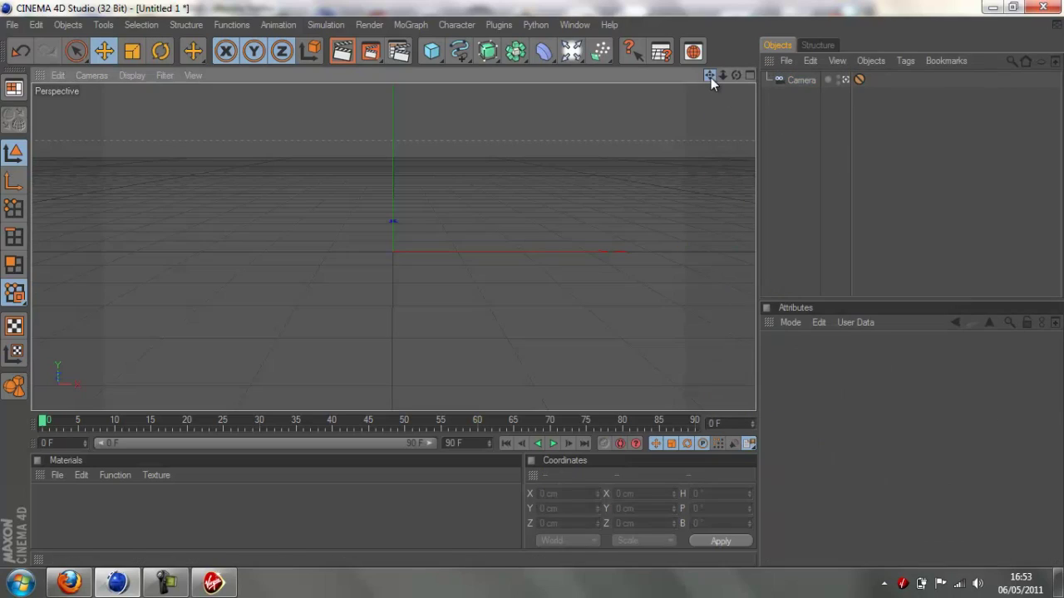
Delete the Protection tag from the camera
{"action": "left_click", "coordinate": [859, 79]}
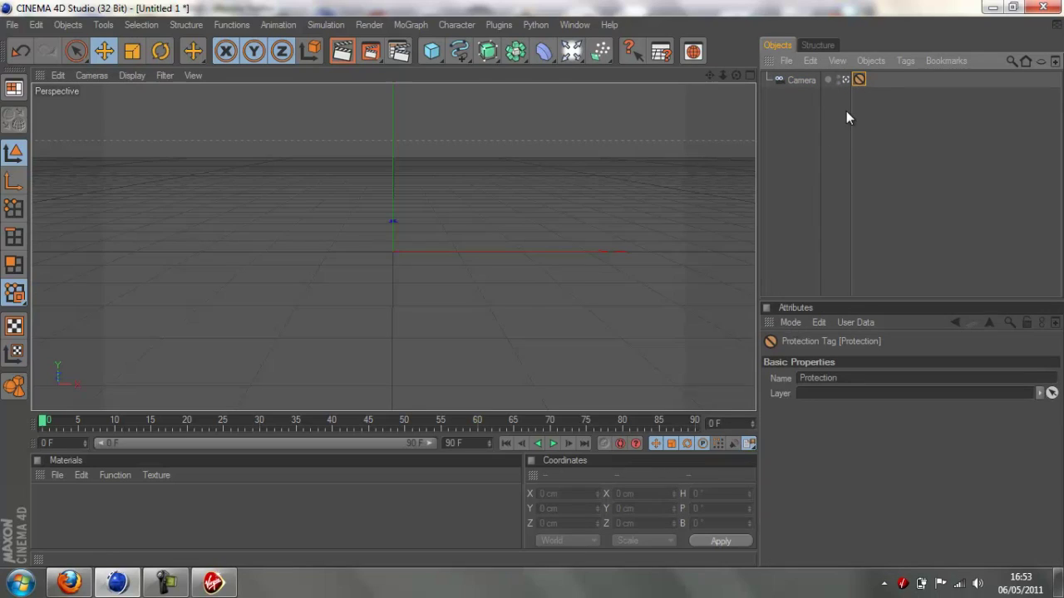
{"action": "left_click", "coordinate": [784, 93]}
{"action": "left_click", "coordinate": [861, 82]}
{"action": "key", "text": "Delete"}
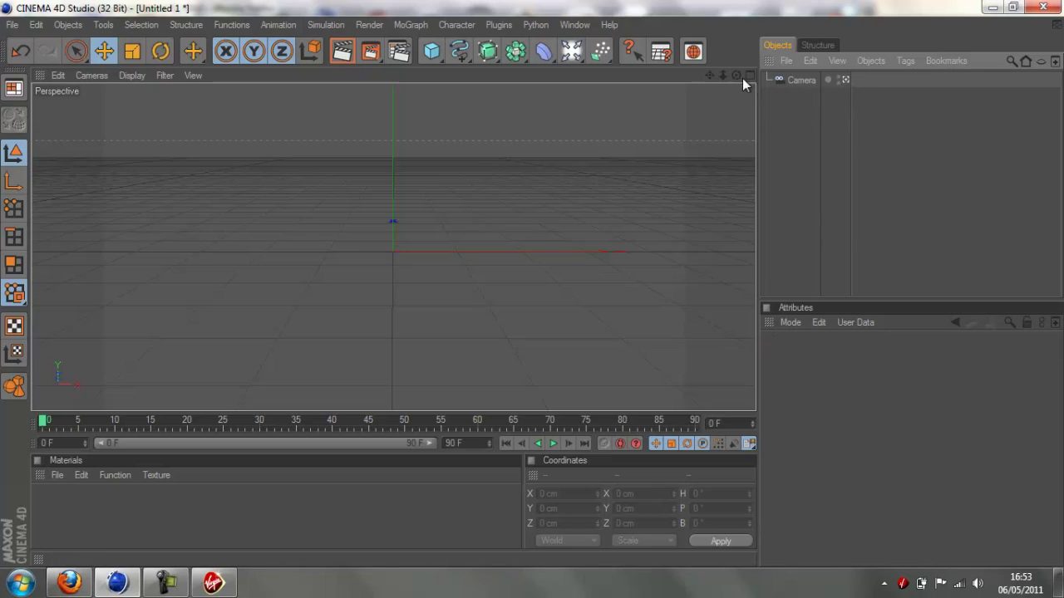
Add a MoText object to the scene and set its alignment to Middle
{"action": "left_click_drag", "start_coordinate": [736, 74], "coordinate": [532, 283]}
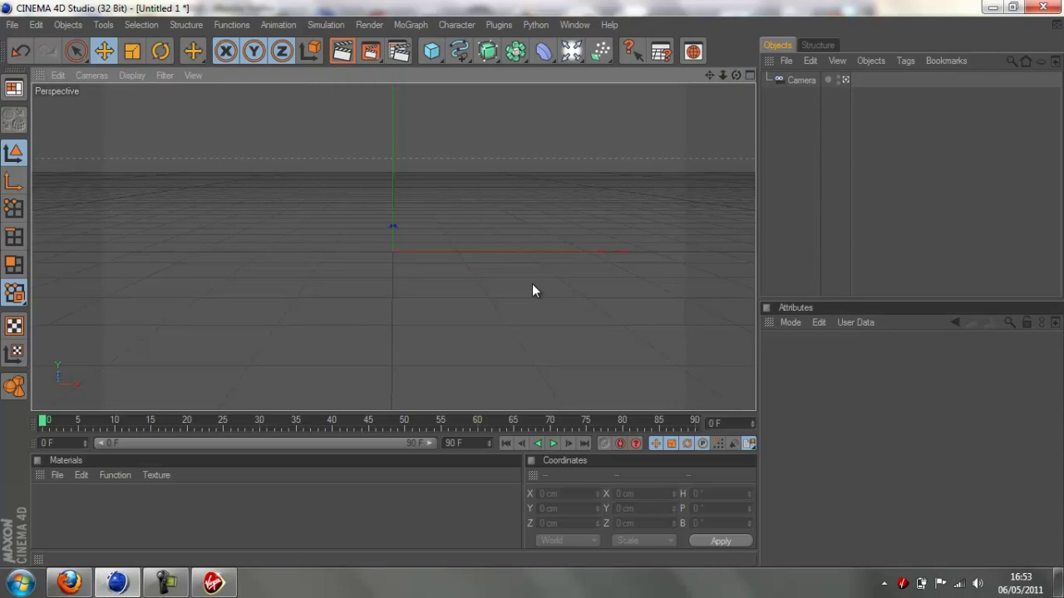
{"action": "left_click_drag", "start_coordinate": [714, 76], "coordinate": [532, 284]}
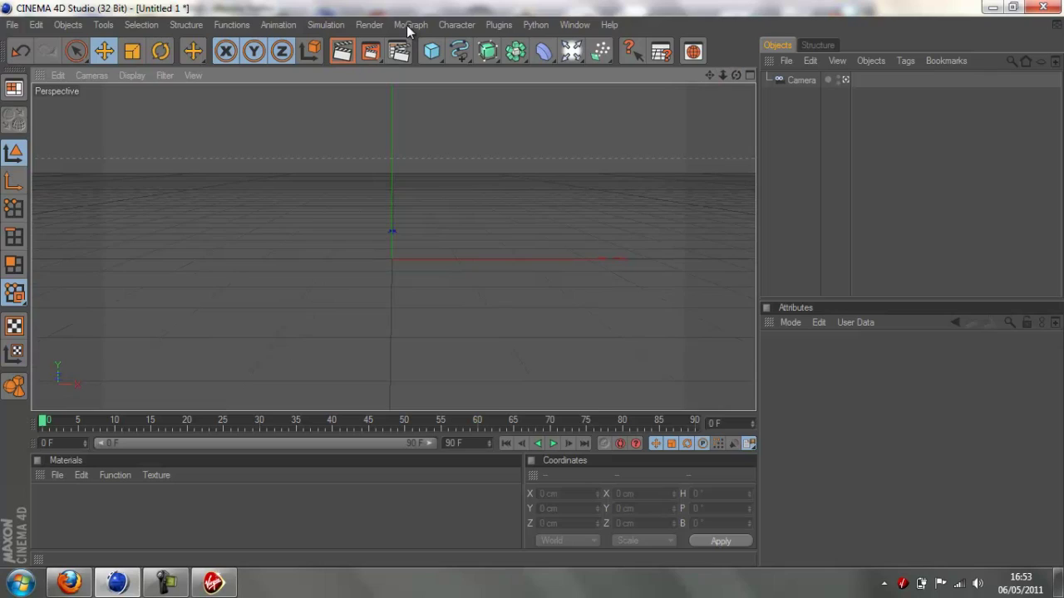
{"action": "left_click", "coordinate": [408, 25]}
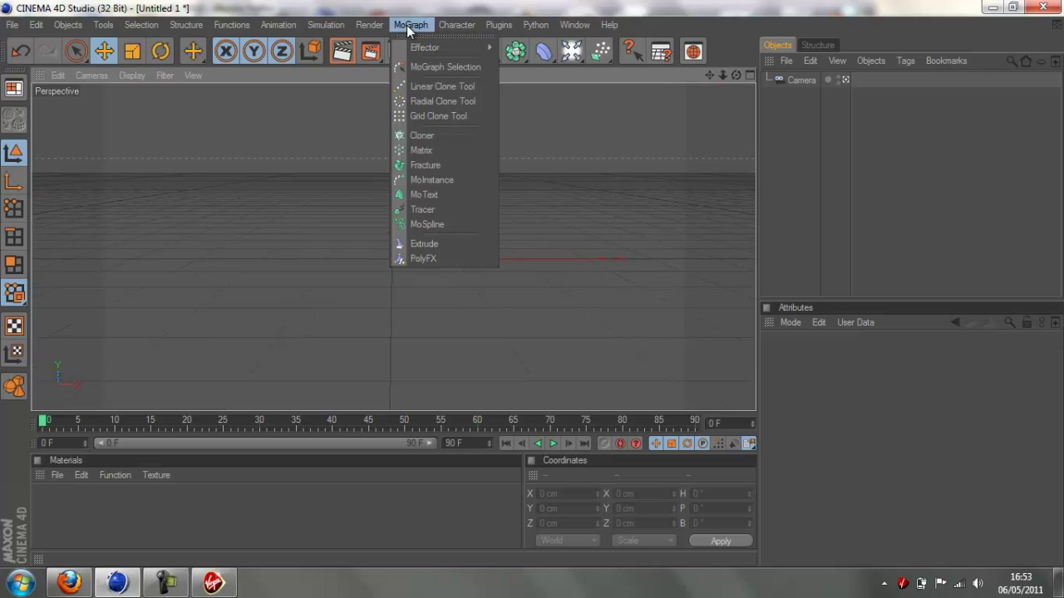
{"action": "left_click", "coordinate": [423, 194]}
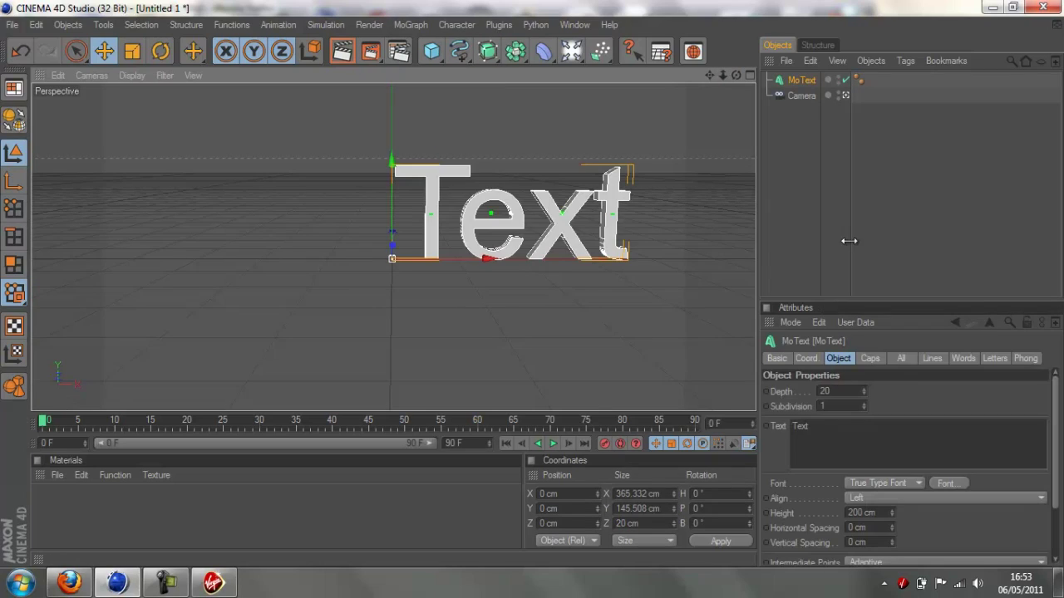
{"action": "left_click", "coordinate": [852, 498]}
{"action": "left_click", "coordinate": [861, 529]}
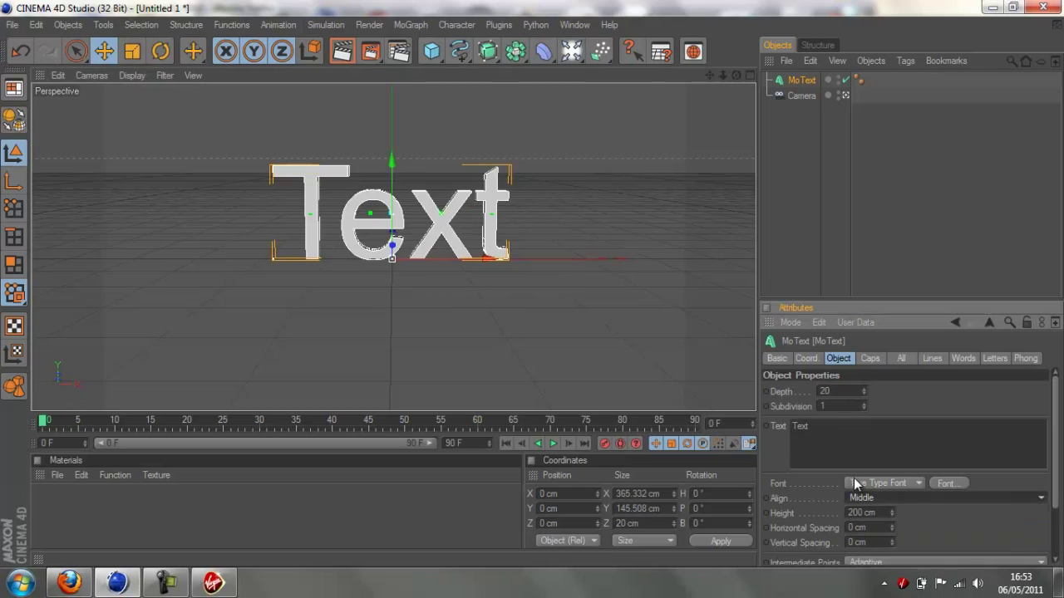
Set the MoText object's depth to 100 and change its text to "TUT"
{"action": "left_click", "coordinate": [825, 391]}
{"action": "type", "text": "100"}
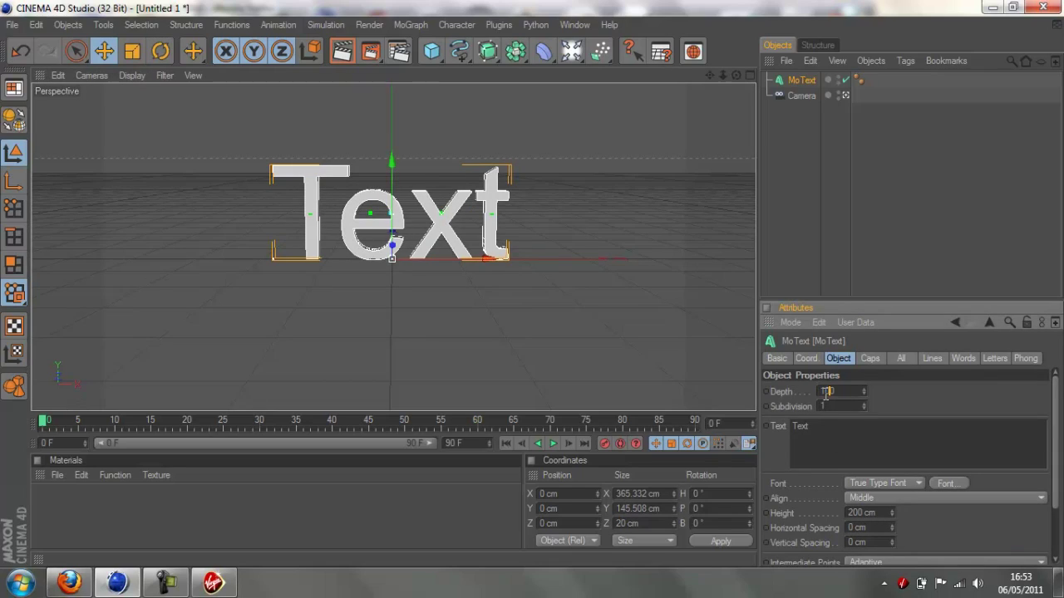
{"action": "key", "text": "Return"}
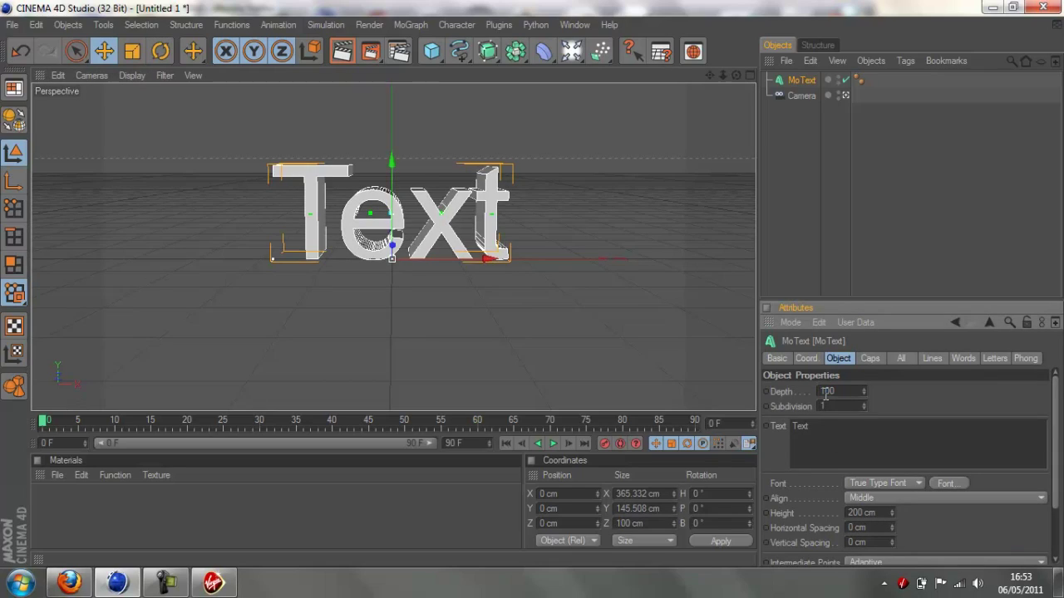
{"action": "left_click", "coordinate": [872, 446]}
{"action": "type", "text": "TUT"}
{"action": "left_click", "coordinate": [908, 551]}
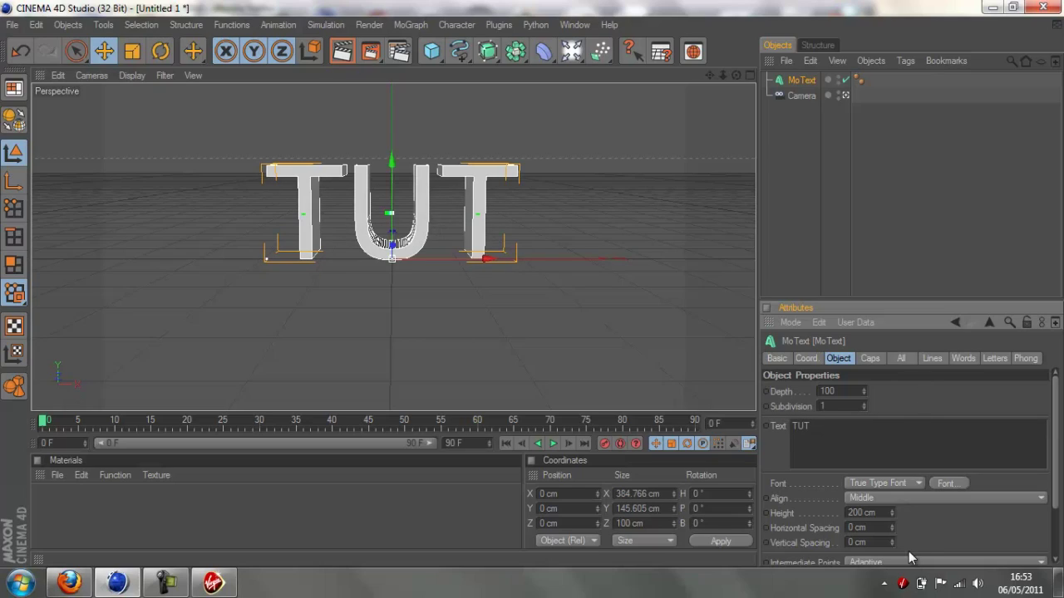
Change the MoText font to Planet Kosmos in the Regular style
{"action": "left_click", "coordinate": [929, 483]}
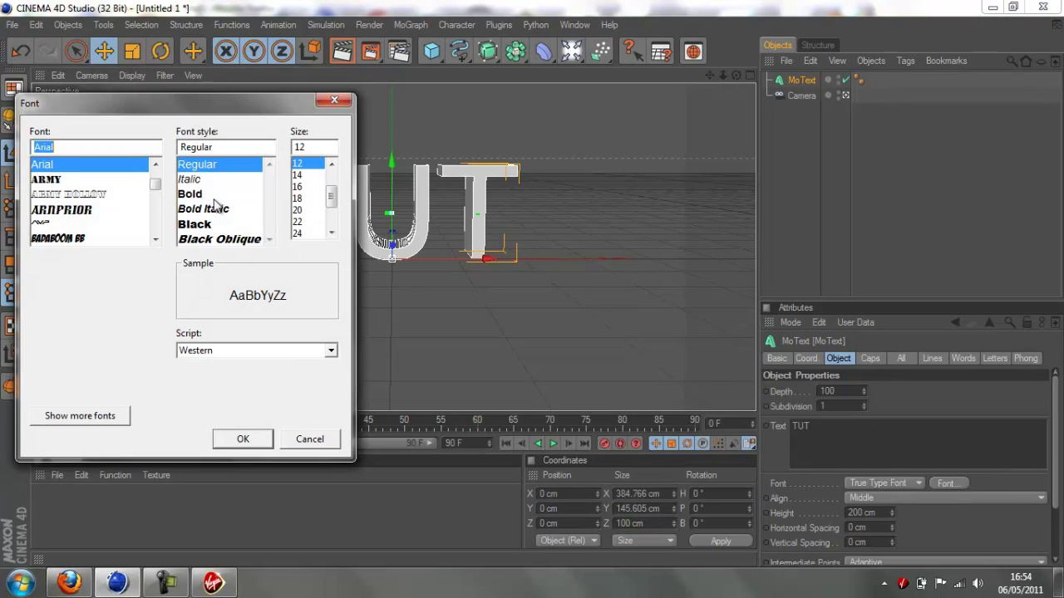
{"action": "scroll", "coordinate": [156, 199], "scroll_direction": "down", "scroll_amount": 10}
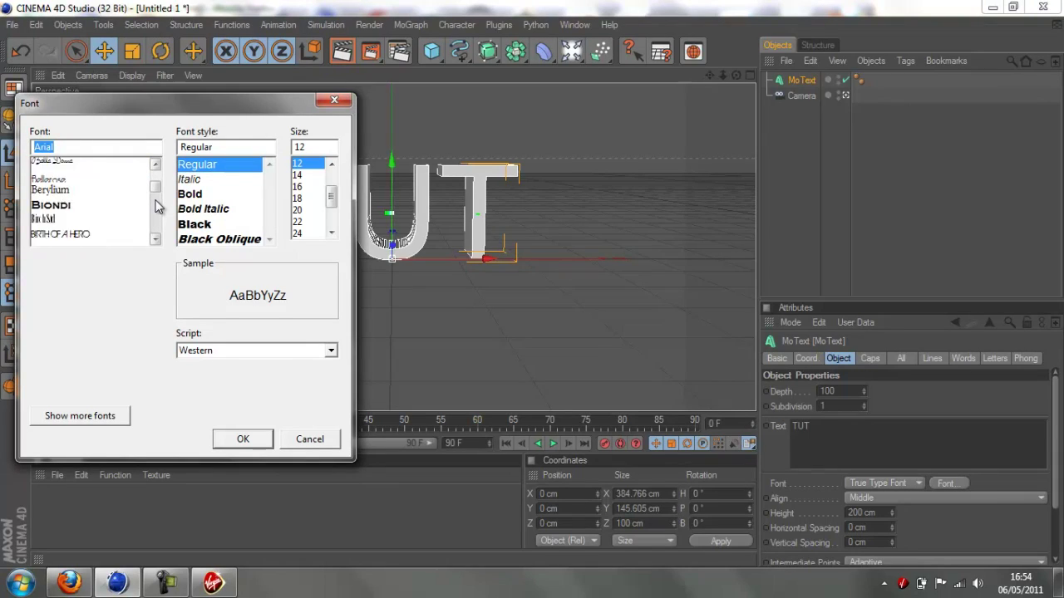
{"action": "scroll", "coordinate": [157, 208], "scroll_direction": "down", "scroll_amount": 3}
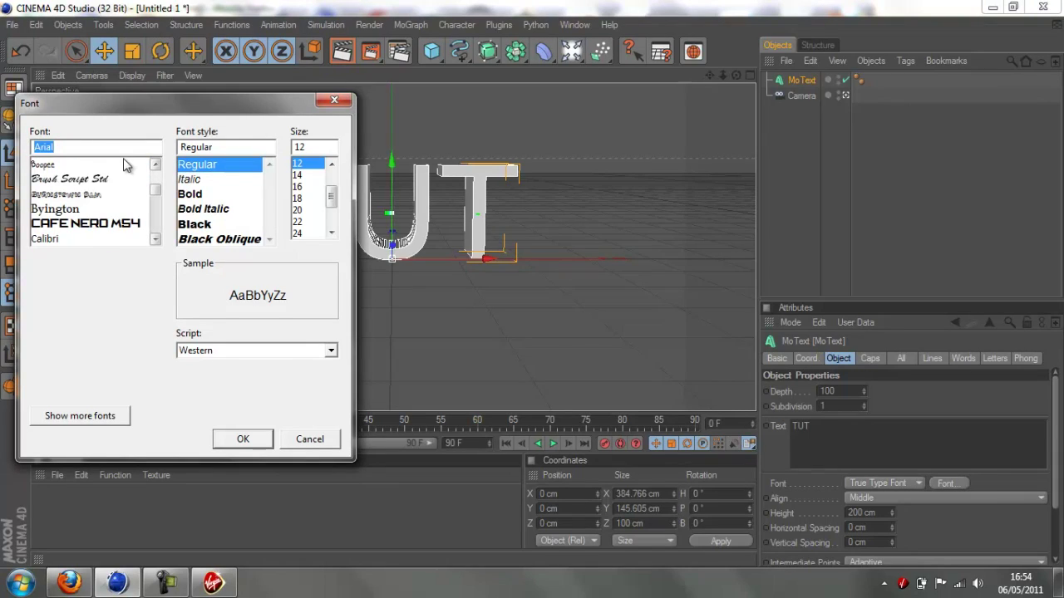
{"action": "type", "text": "pl"}
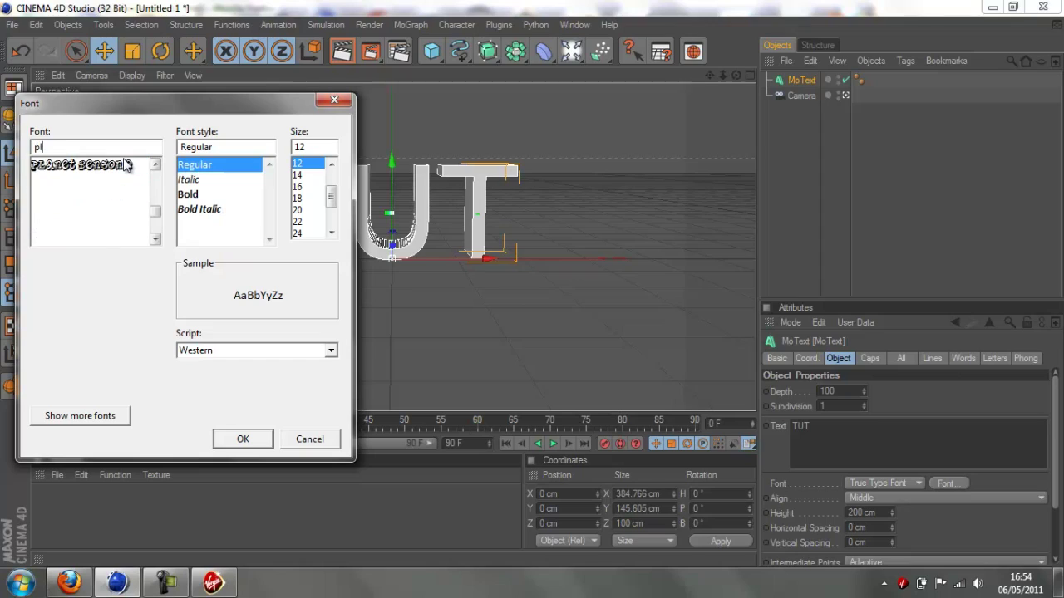
{"action": "type", "text": "an"}
{"action": "left_click", "coordinate": [126, 166]}
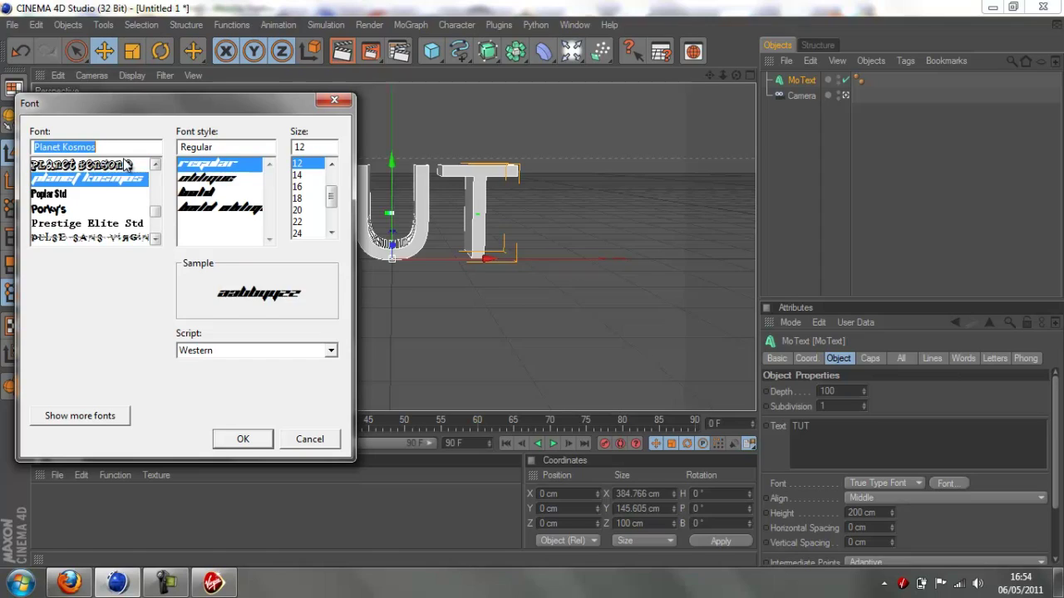
{"action": "key", "text": "Return"}
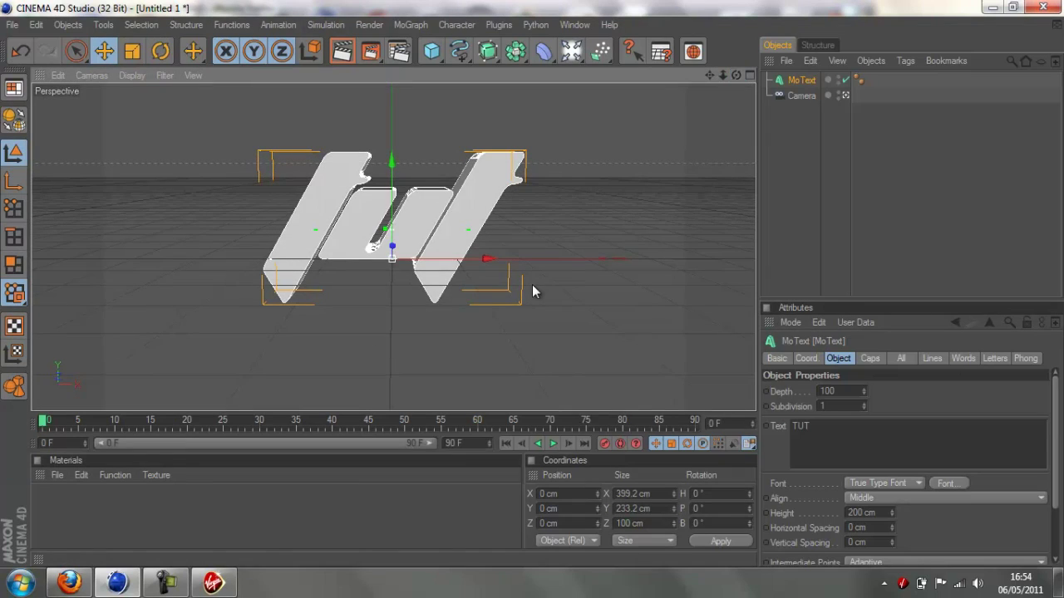
Set both the start and end caps of the MoText object to Fillet Cap, and deselect it
{"action": "left_click", "coordinate": [870, 359]}
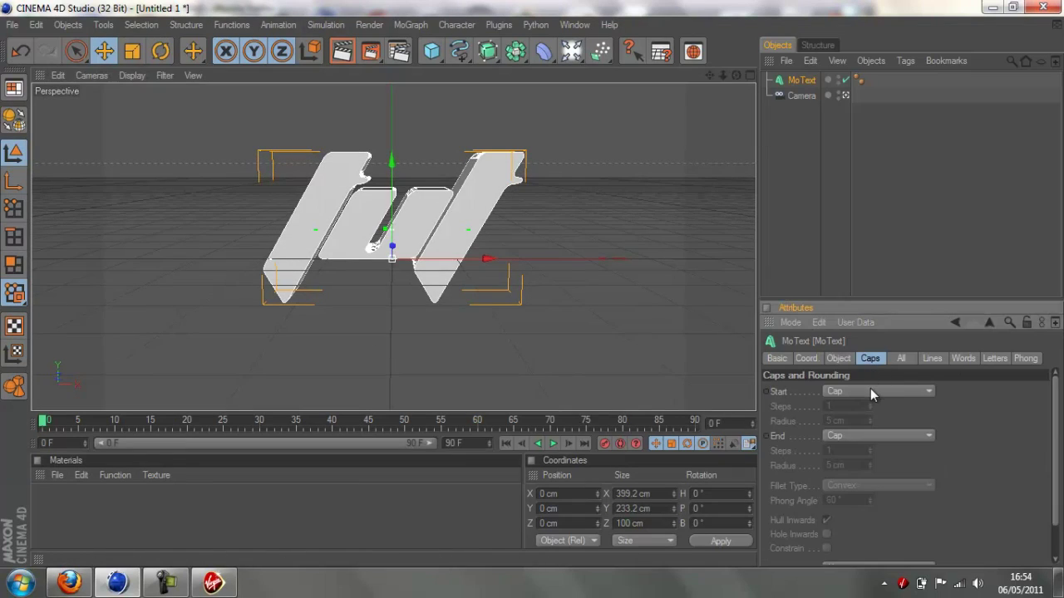
{"action": "left_click", "coordinate": [870, 388]}
{"action": "left_click", "coordinate": [853, 442]}
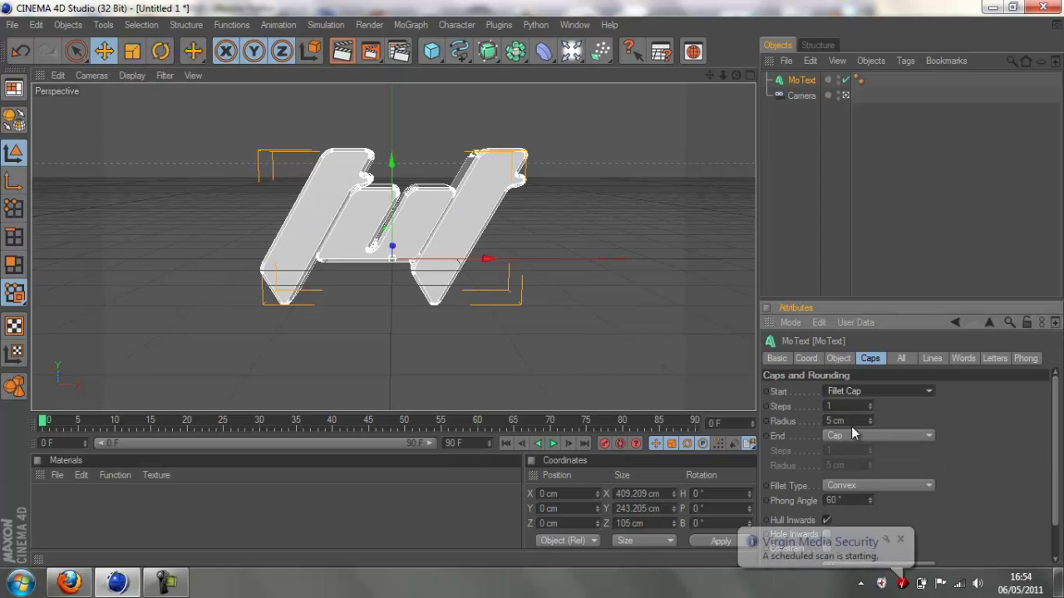
{"action": "left_click", "coordinate": [851, 434]}
{"action": "left_click", "coordinate": [842, 498]}
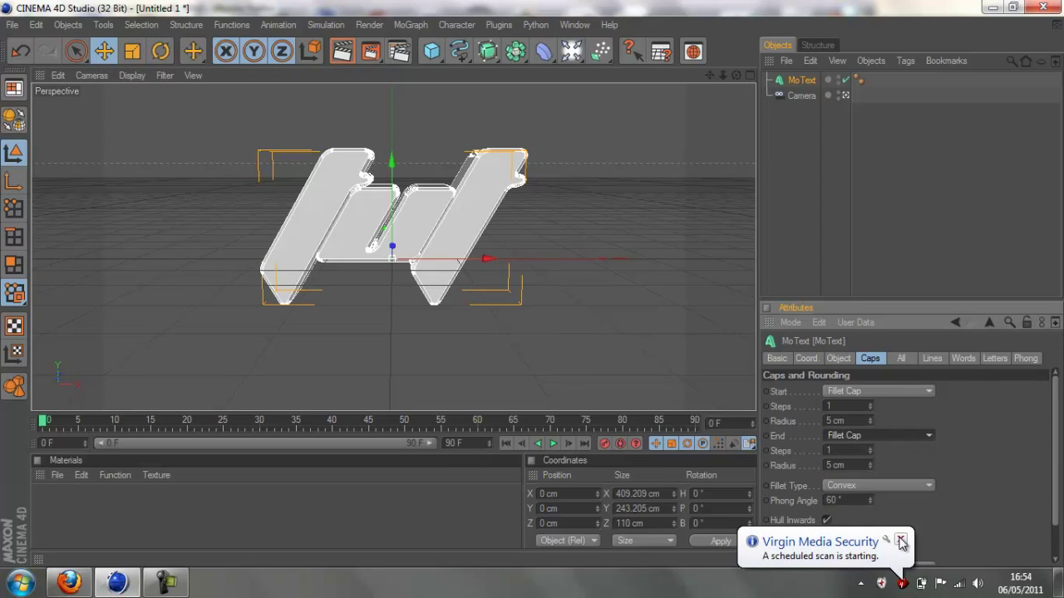
{"action": "left_click", "coordinate": [901, 542]}
{"action": "left_click", "coordinate": [841, 184]}
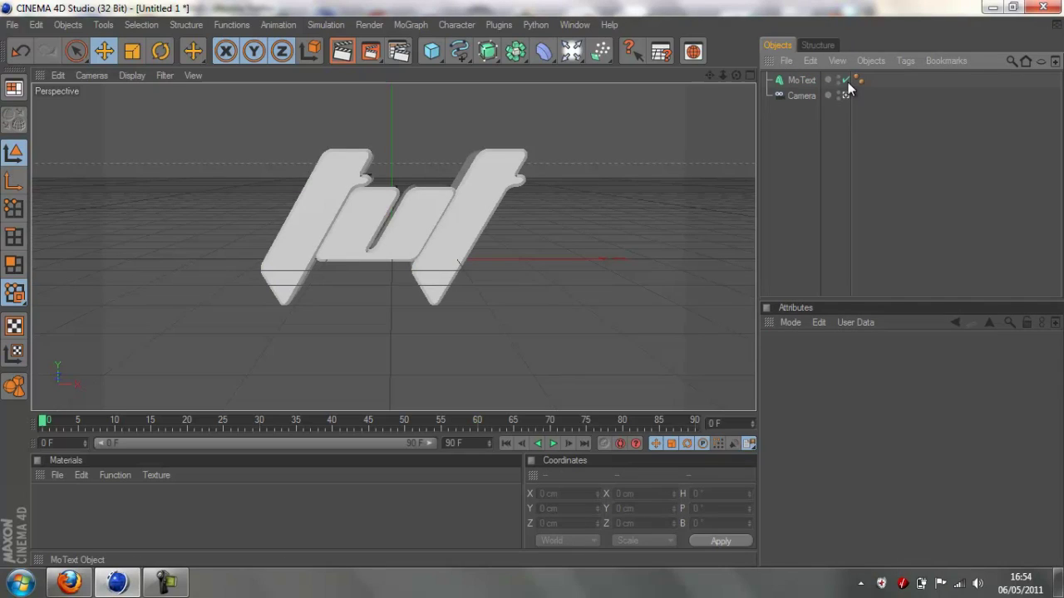
{"action": "left_click", "coordinate": [800, 82]}
{"action": "left_click", "coordinate": [776, 170]}
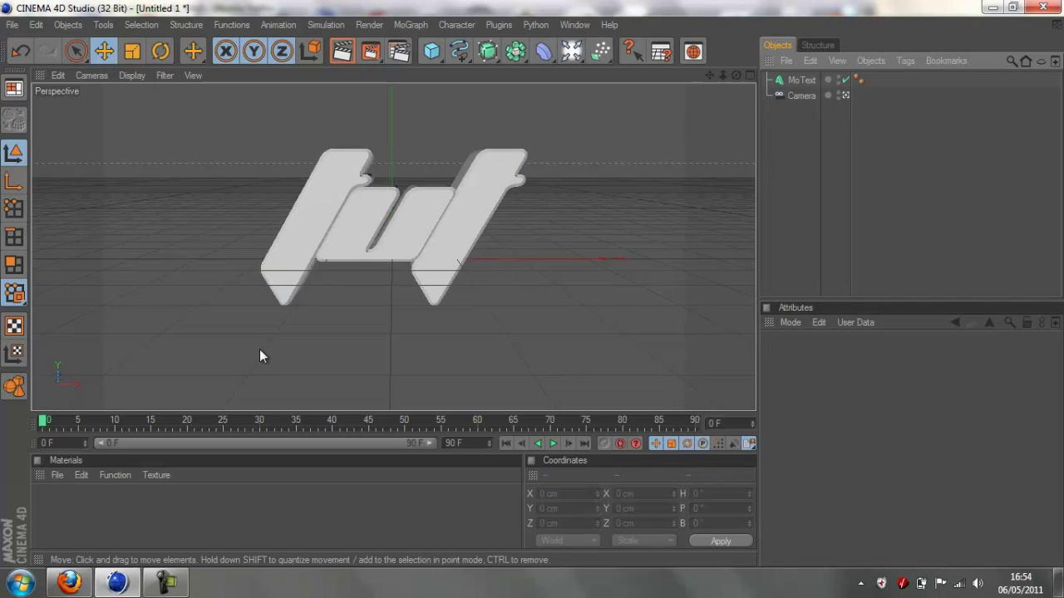
Check the reference intro video in Firefox, and create a new material back in Cinema 4D
{"action": "key", "text": "alt+Tab"}
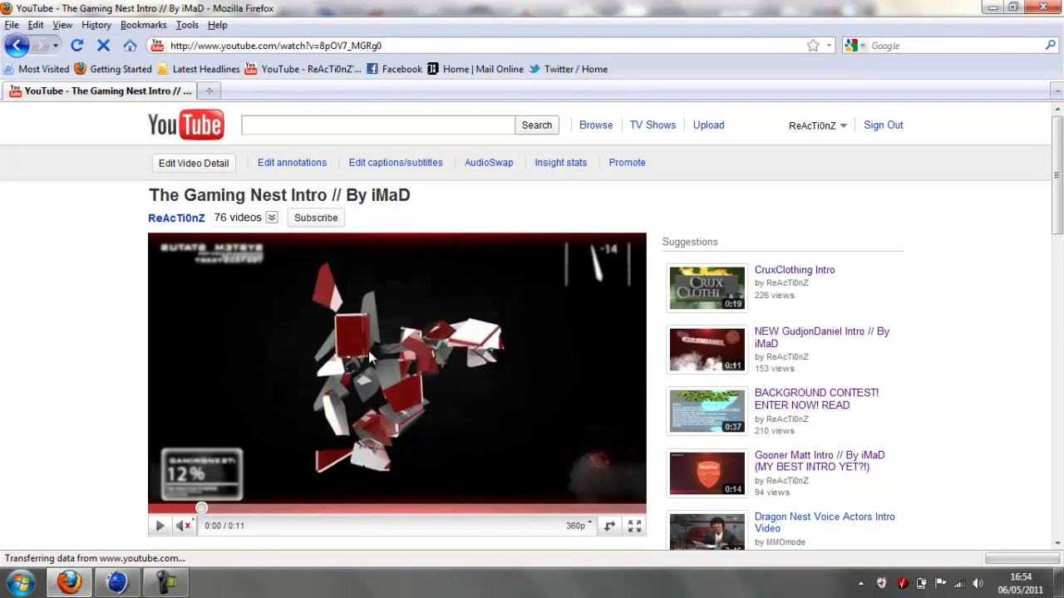
{"action": "left_click", "coordinate": [116, 582]}
{"action": "double_click", "coordinate": [114, 514]}
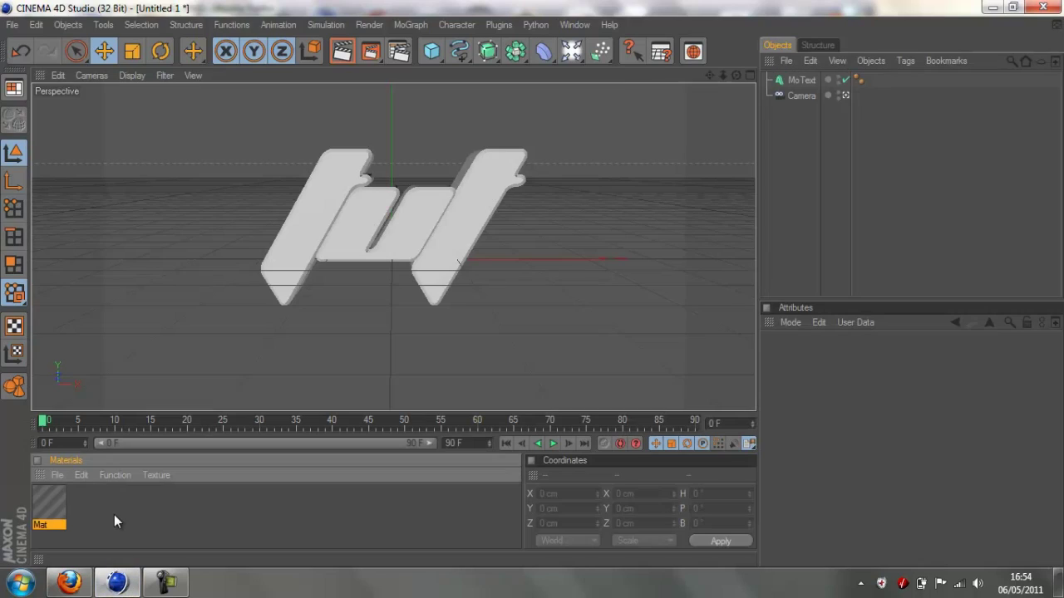
Create a second material and set the first material's color to near-white, RGB 246, 246, 246
{"action": "double_click", "coordinate": [96, 508]}
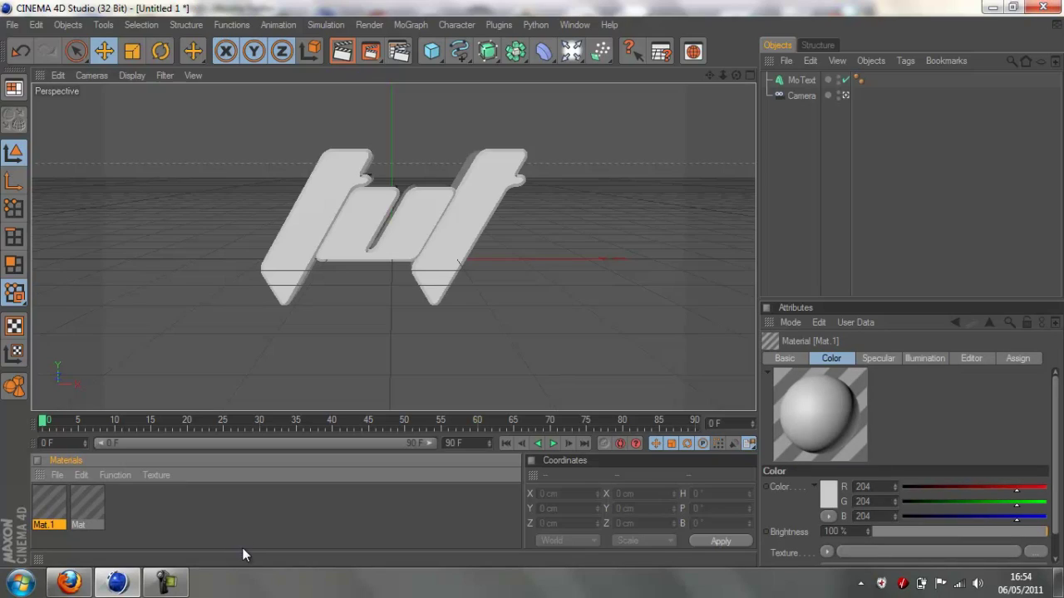
{"action": "double_click", "coordinate": [86, 503]}
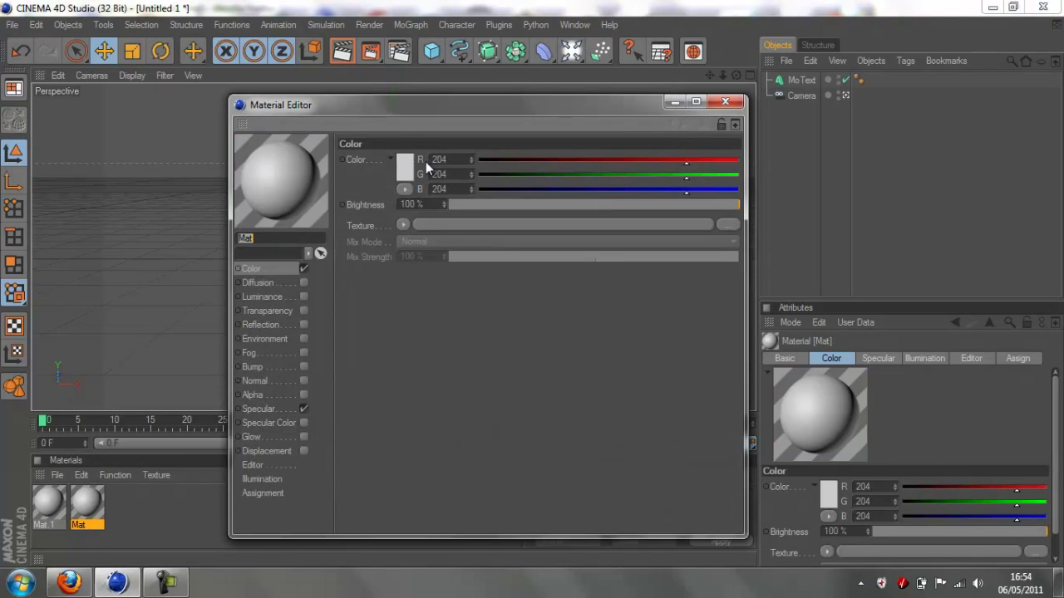
{"action": "left_click", "coordinate": [405, 167]}
{"action": "left_click_drag", "start_coordinate": [407, 166], "coordinate": [301, 111]}
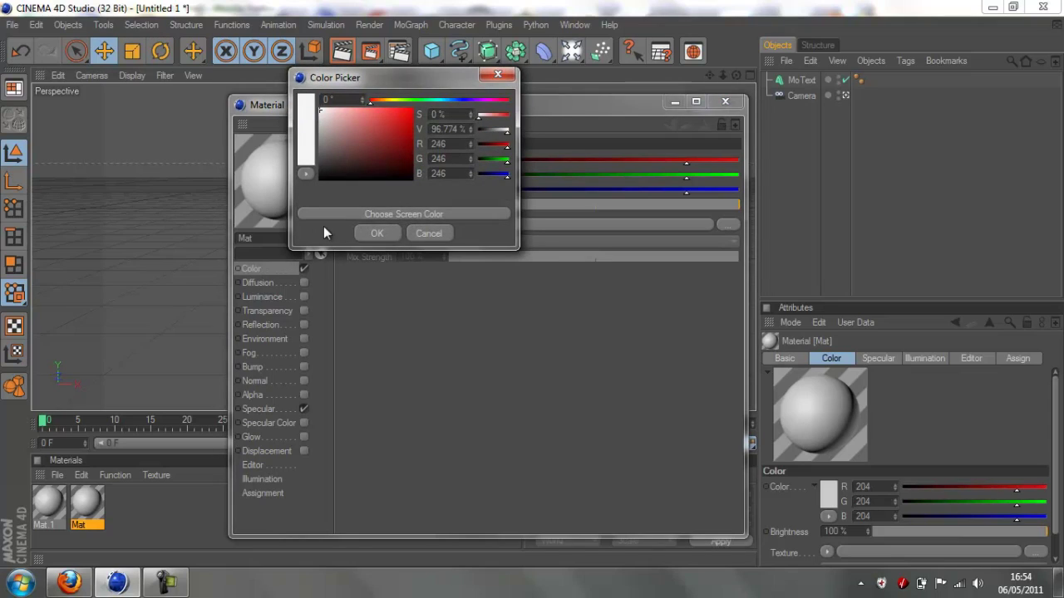
{"action": "left_click", "coordinate": [377, 233]}
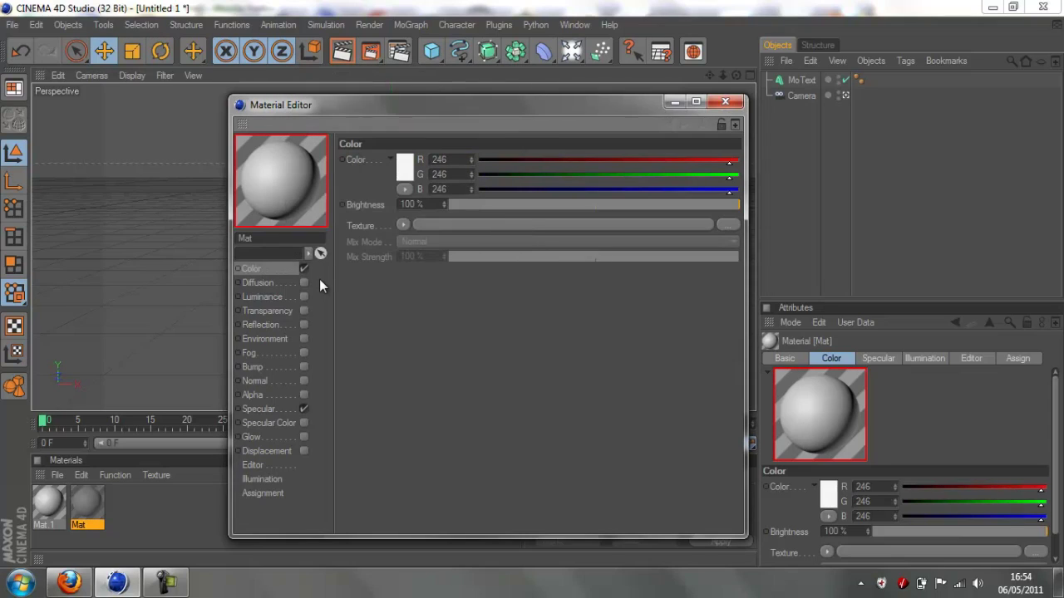
Enable reflection on the near-white material and use a Fresnel texture for it
{"action": "left_click", "coordinate": [305, 325]}
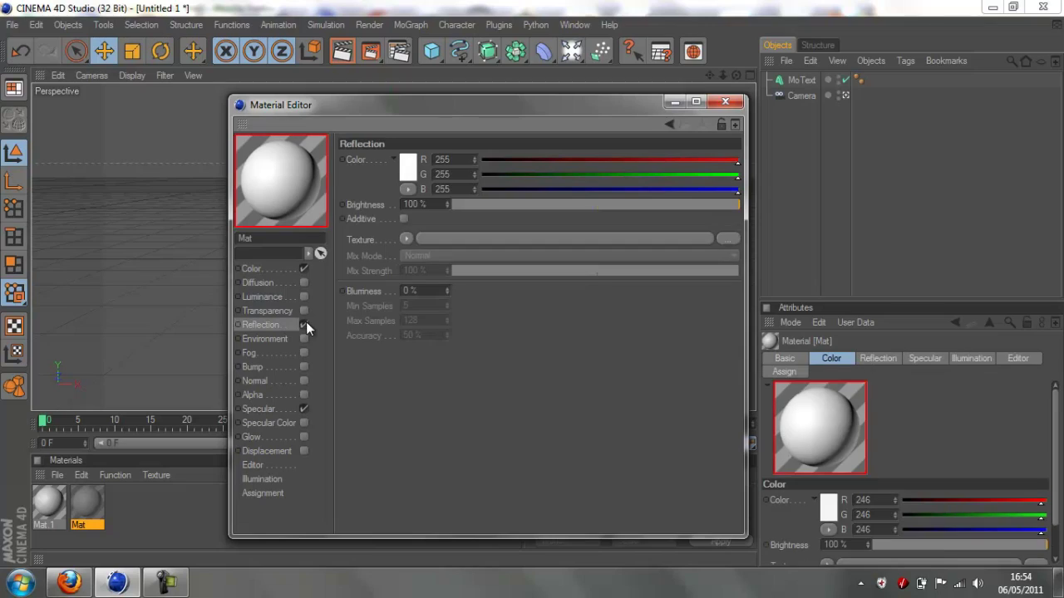
{"action": "left_click", "coordinate": [407, 237]}
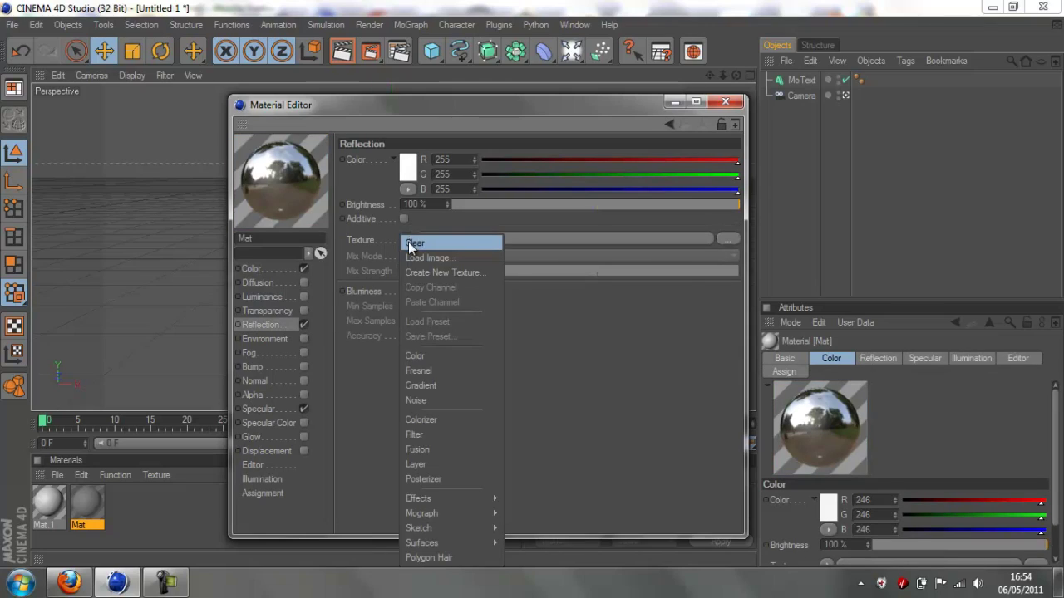
{"action": "left_click", "coordinate": [420, 374]}
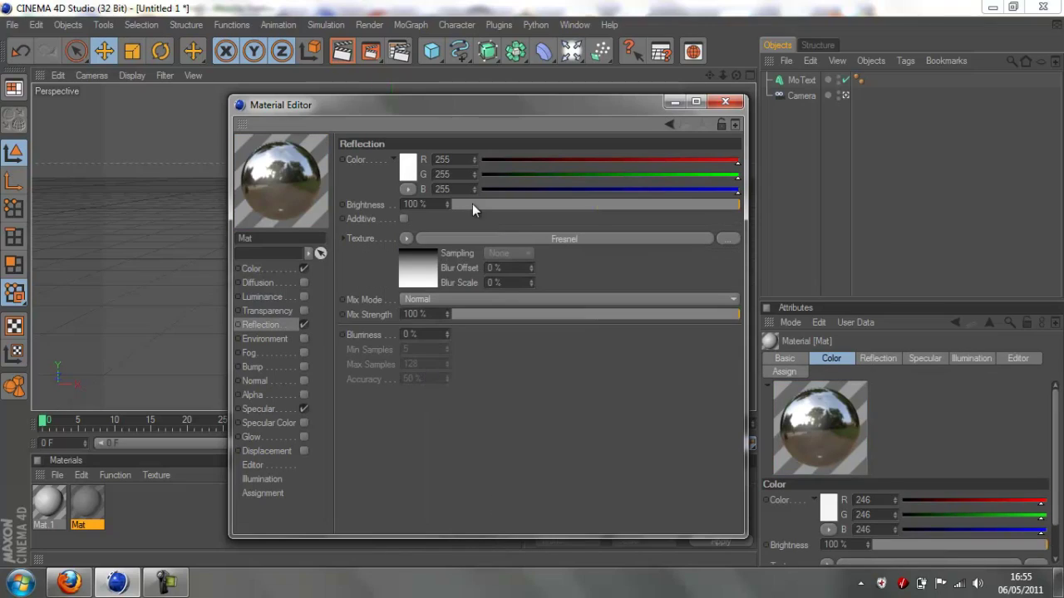
Lower the Fresnel reflection's brightness to 24% and its mix strength to 27%
{"action": "left_click", "coordinate": [516, 203]}
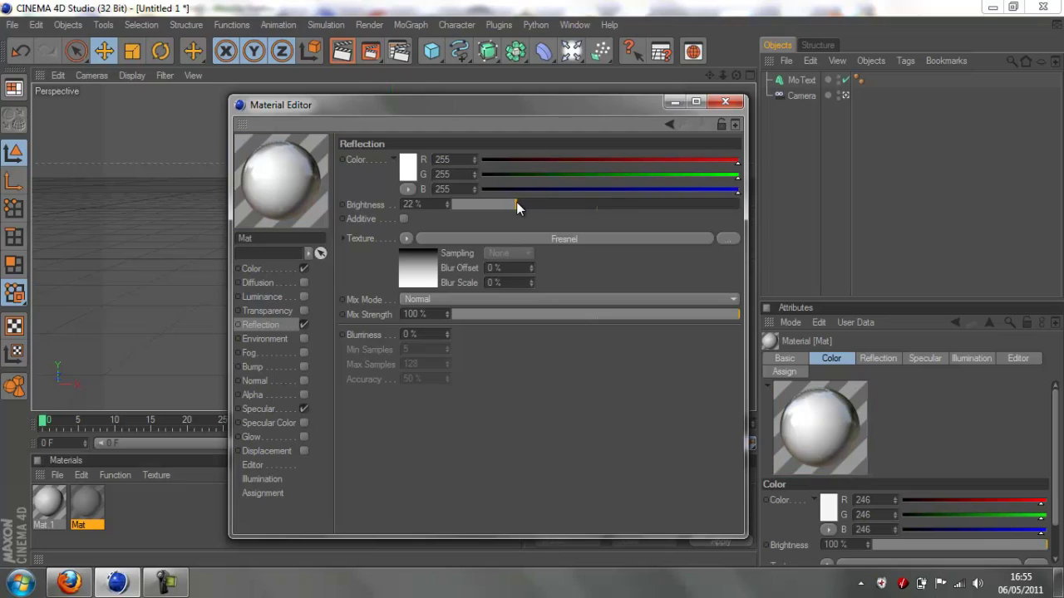
{"action": "left_click", "coordinate": [533, 314]}
{"action": "left_click_drag", "start_coordinate": [532, 316], "coordinate": [529, 316]}
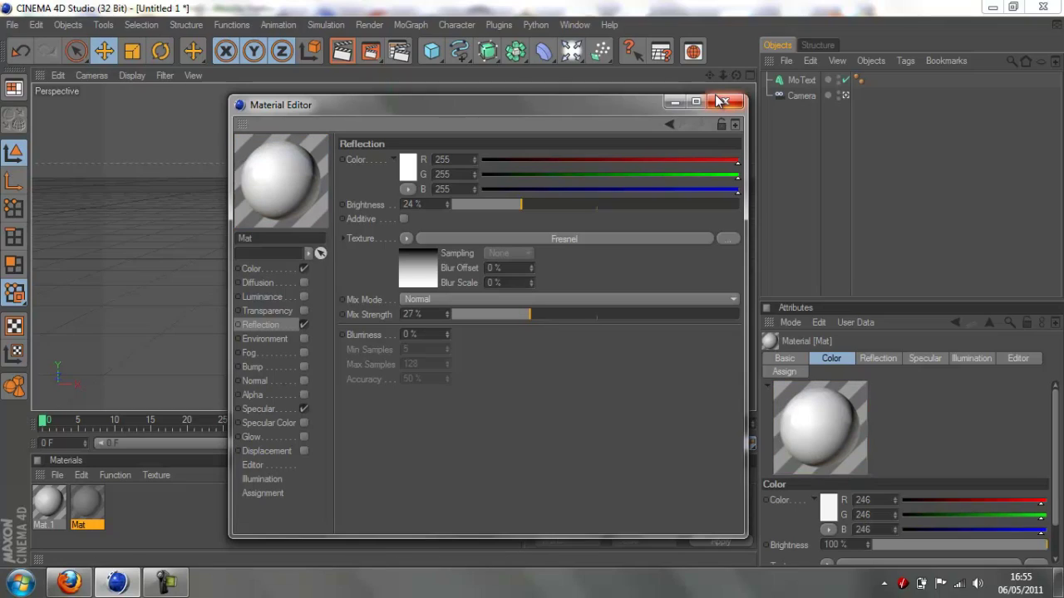
Set the white material's reflection brightness to 100%, raise the mix strength, and close the material editor
{"action": "left_click_drag", "start_coordinate": [632, 202], "coordinate": [748, 198]}
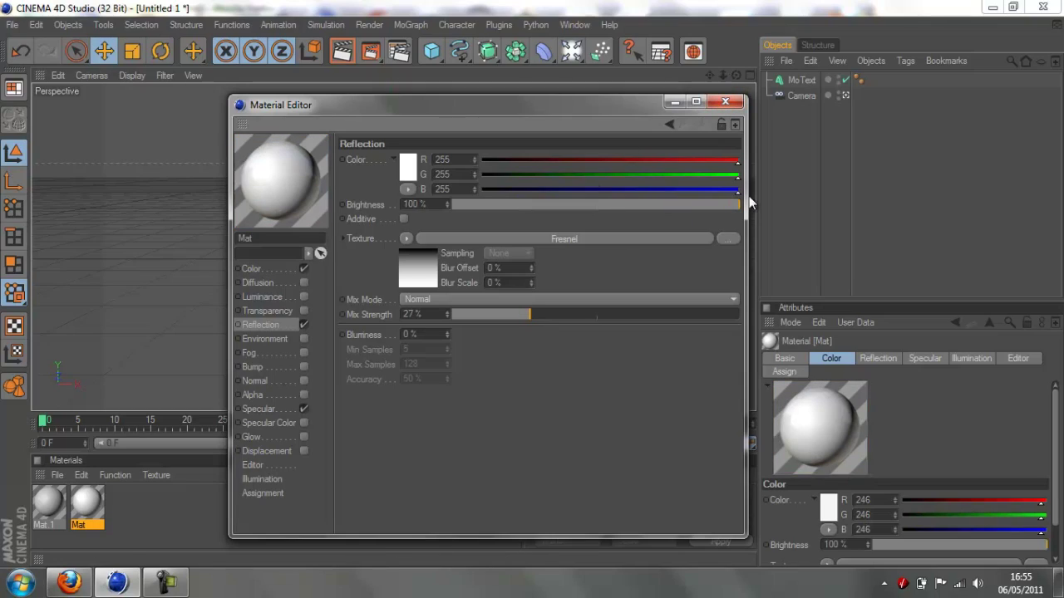
{"action": "left_click_drag", "start_coordinate": [699, 314], "coordinate": [789, 311]}
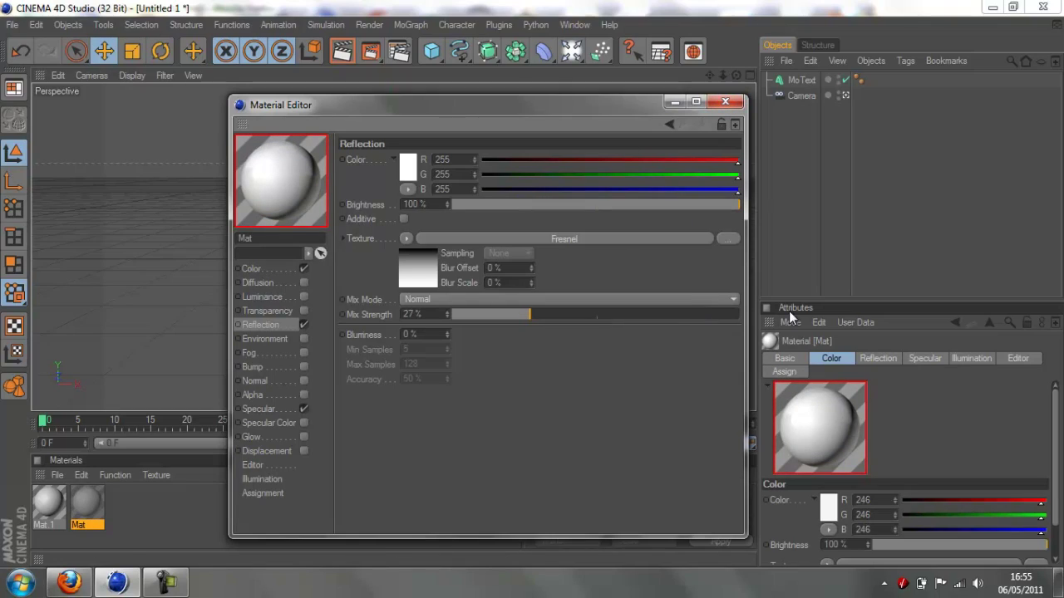
{"action": "left_click", "coordinate": [735, 103]}
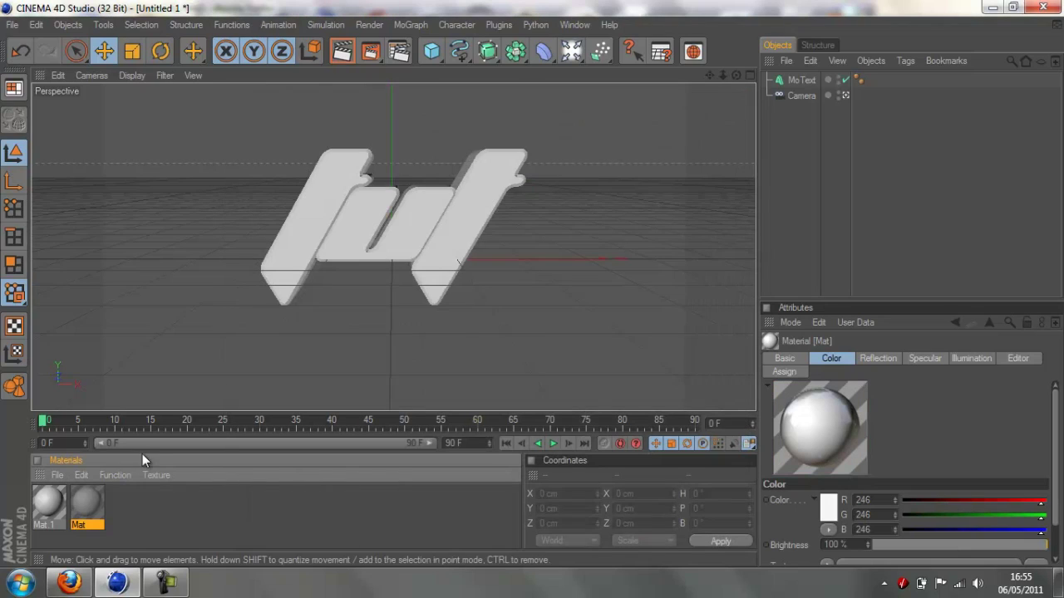
Set the color of material Mat.1 to bright blue, RGB 0, 170, 255
{"action": "double_click", "coordinate": [48, 503]}
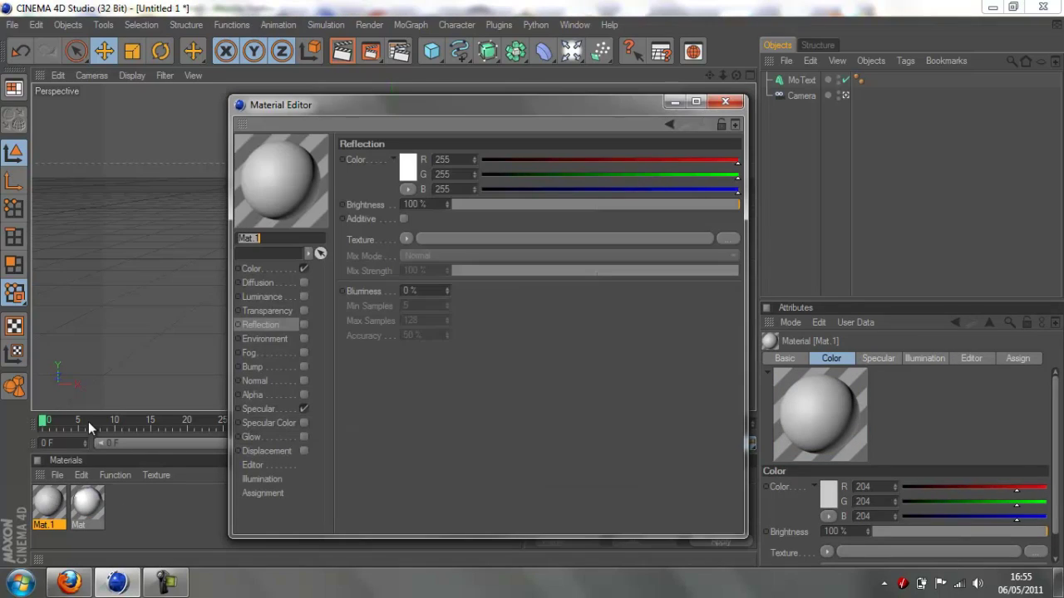
{"action": "left_click", "coordinate": [268, 269]}
{"action": "left_click", "coordinate": [399, 169]}
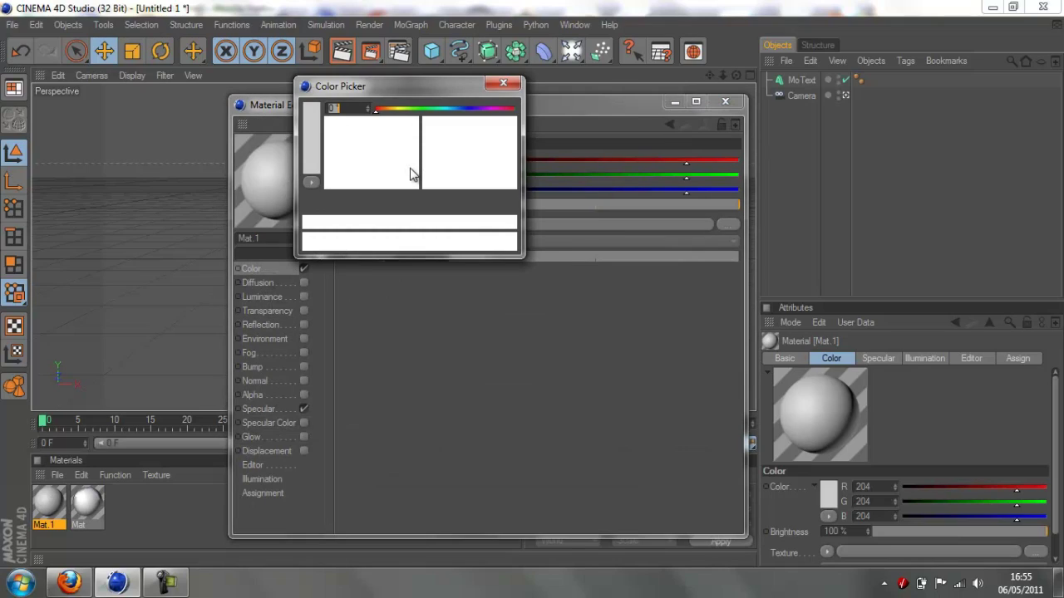
{"action": "left_click", "coordinate": [452, 108]}
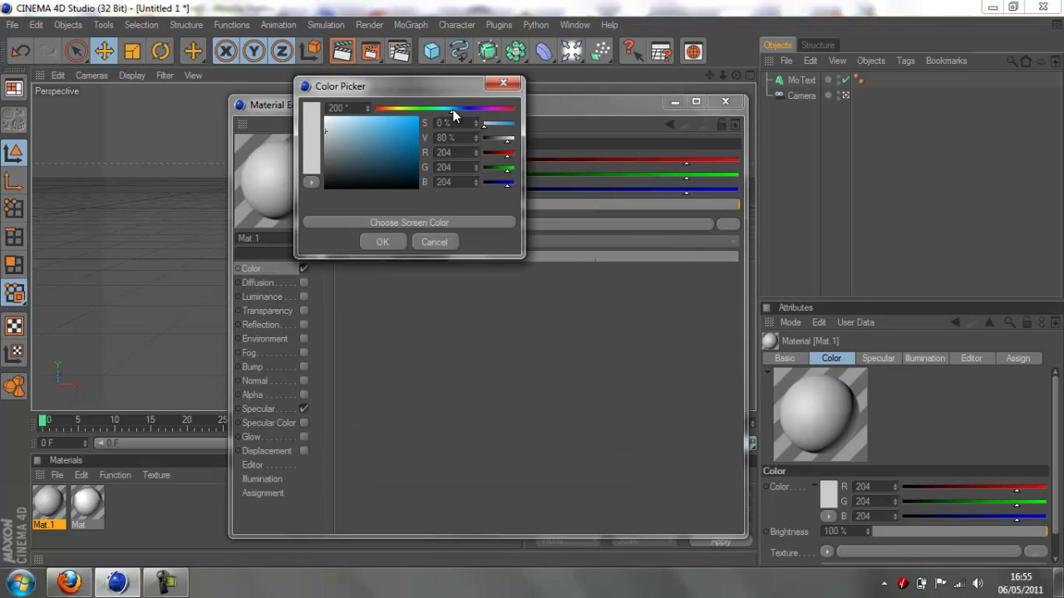
{"action": "left_click_drag", "start_coordinate": [421, 133], "coordinate": [458, 100]}
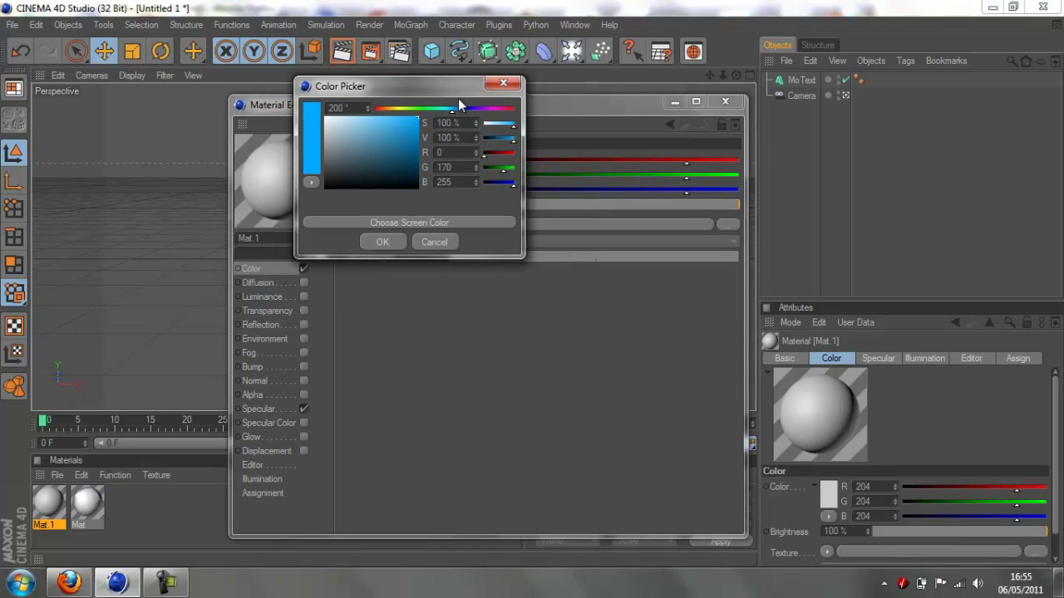
{"action": "left_click", "coordinate": [396, 240]}
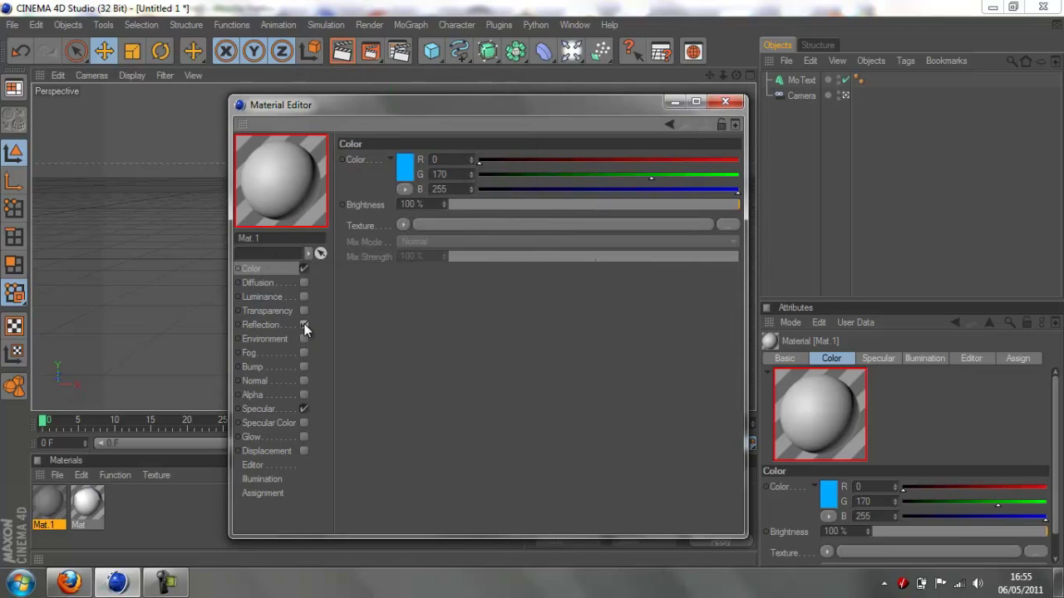
Enable reflection with a Fresnel texture on the blue material, close its editor and deselect it
{"action": "left_click", "coordinate": [304, 324]}
{"action": "left_click", "coordinate": [402, 238]}
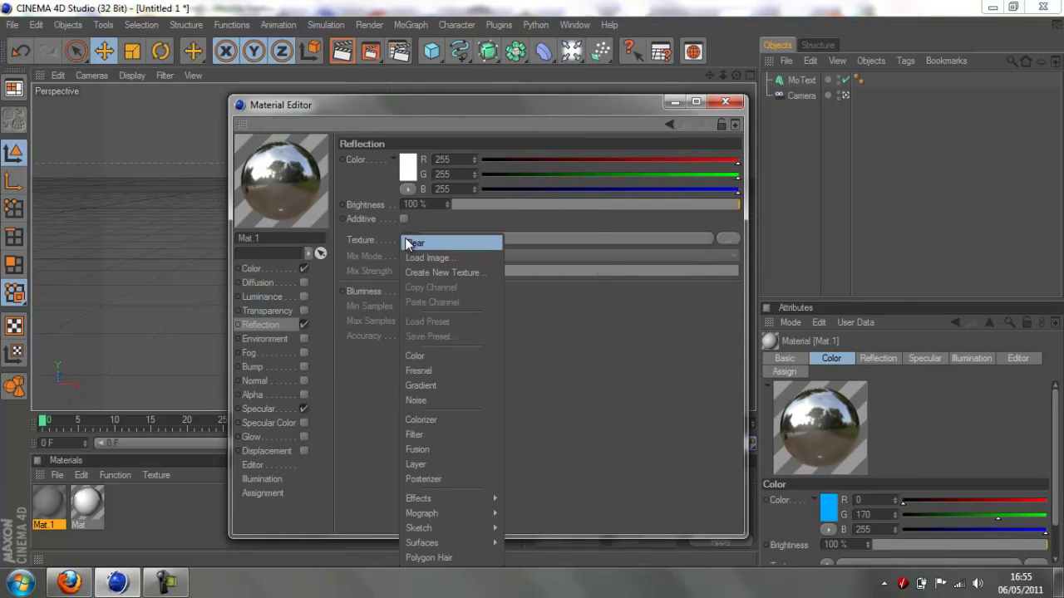
{"action": "left_click", "coordinate": [416, 370]}
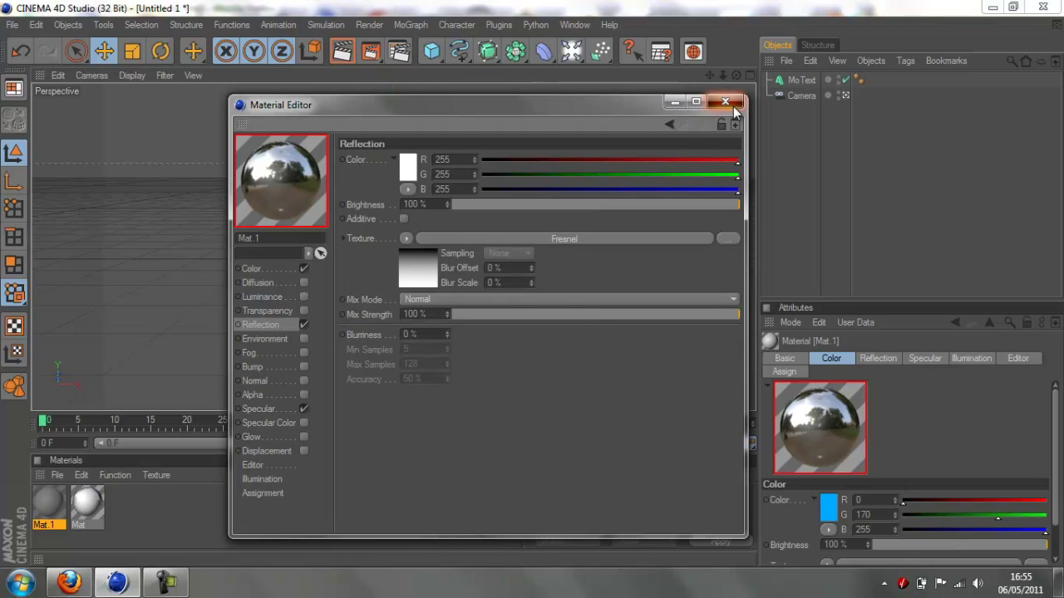
{"action": "left_click", "coordinate": [725, 103]}
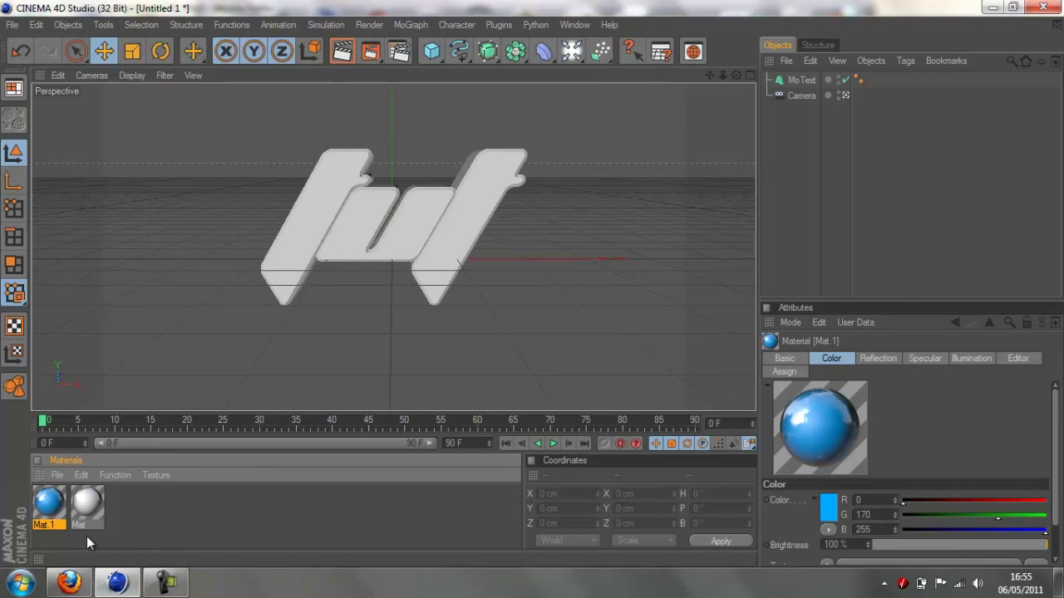
{"action": "left_click", "coordinate": [164, 507]}
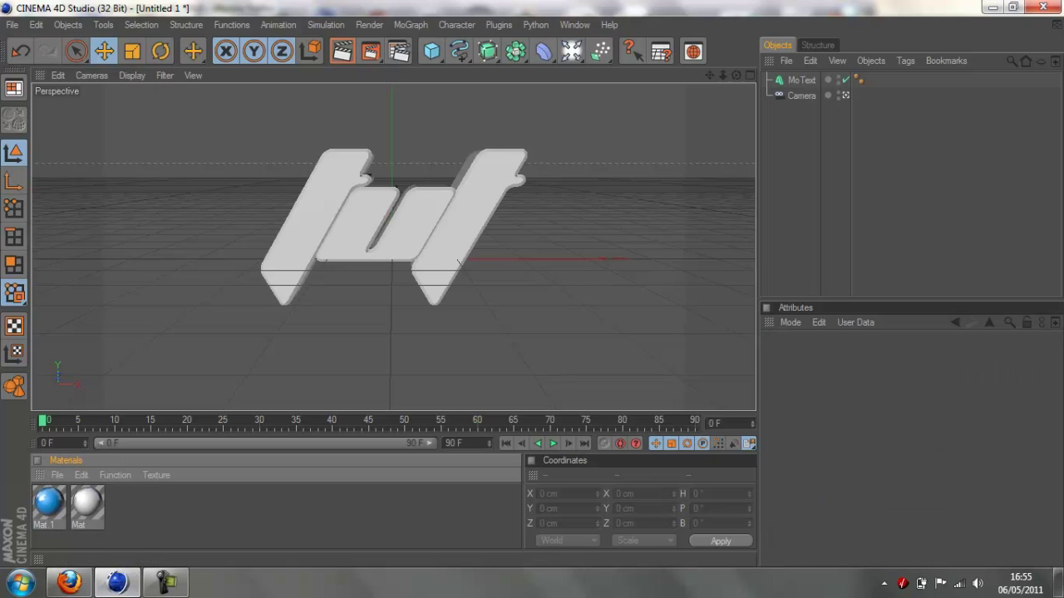
Check the reference intro in Firefox, and back in Cinema 4D apply the white and then the blue material to the MoText object
{"action": "left_click", "coordinate": [108, 567]}
{"action": "left_click", "coordinate": [116, 582]}
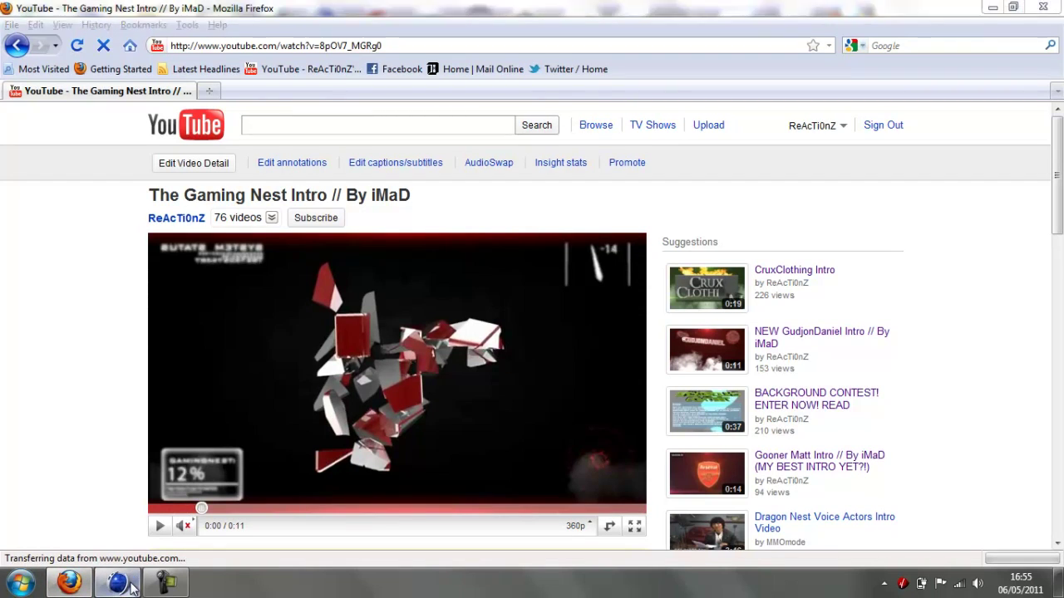
{"action": "left_click_drag", "start_coordinate": [91, 501], "coordinate": [831, 78]}
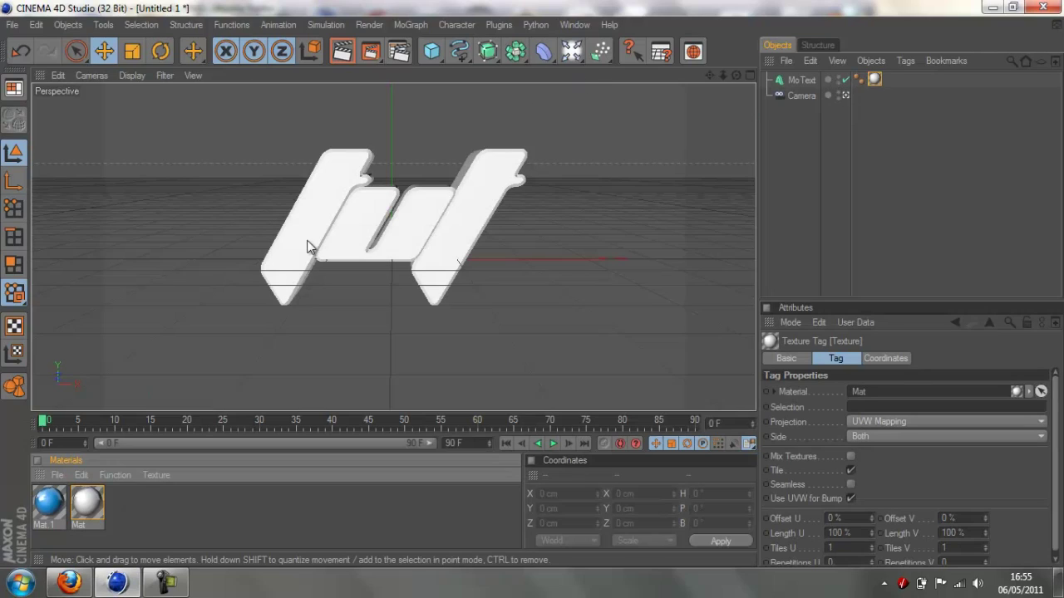
{"action": "left_click_drag", "start_coordinate": [43, 515], "coordinate": [828, 77]}
{"action": "left_click", "coordinate": [829, 77]}
{"action": "left_click", "coordinate": [800, 145]}
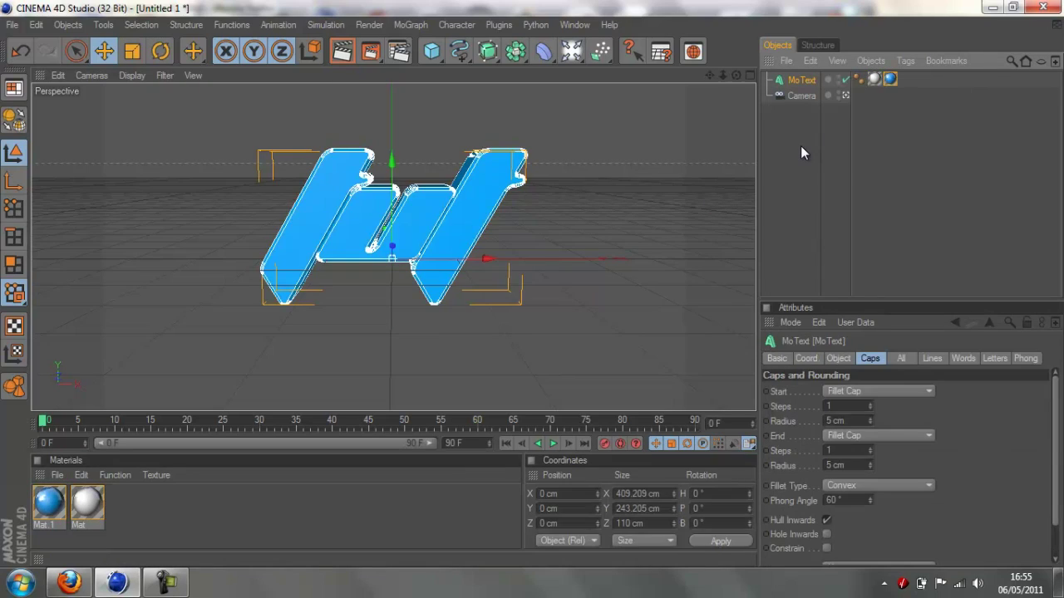
Open the Thrausi plugin with the MoText object selected and set the number of pieces to 5
{"action": "left_click", "coordinate": [778, 201]}
{"action": "left_click", "coordinate": [799, 84]}
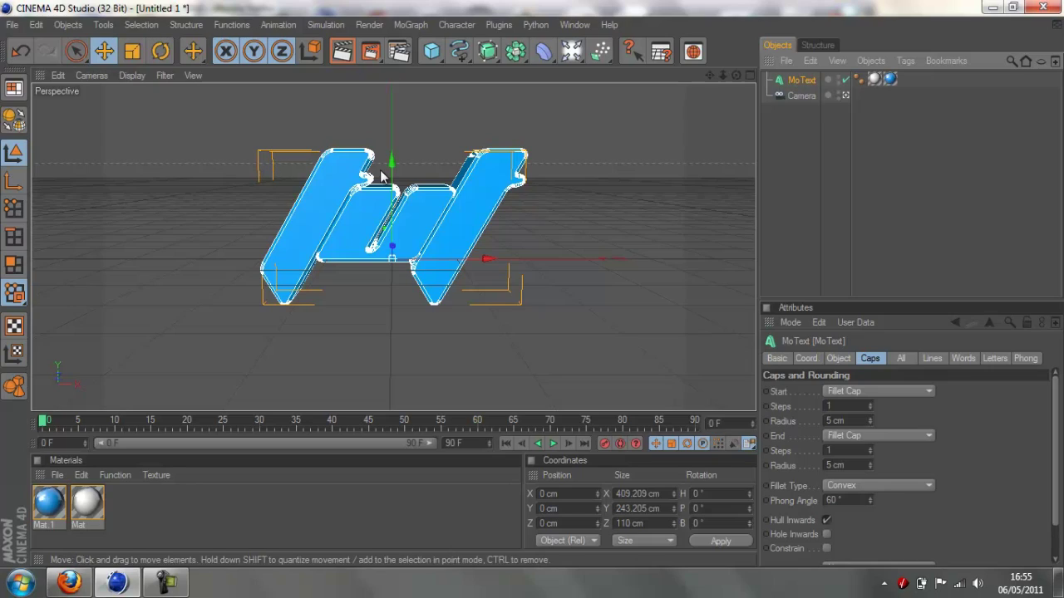
{"action": "left_click", "coordinate": [465, 25]}
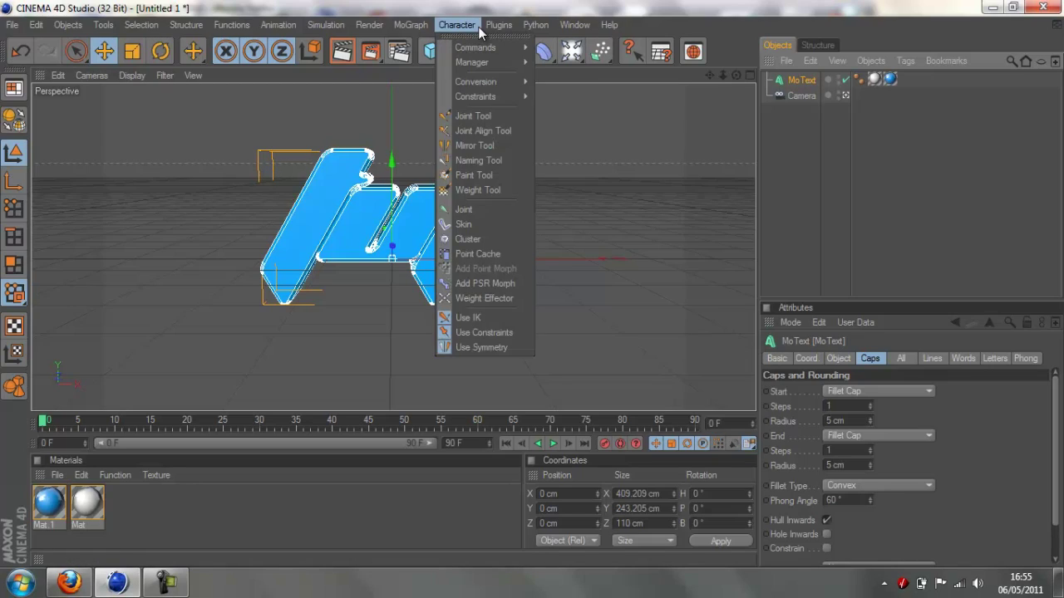
{"action": "mouse_move", "coordinate": [503, 24]}
{"action": "left_click", "coordinate": [575, 92]}
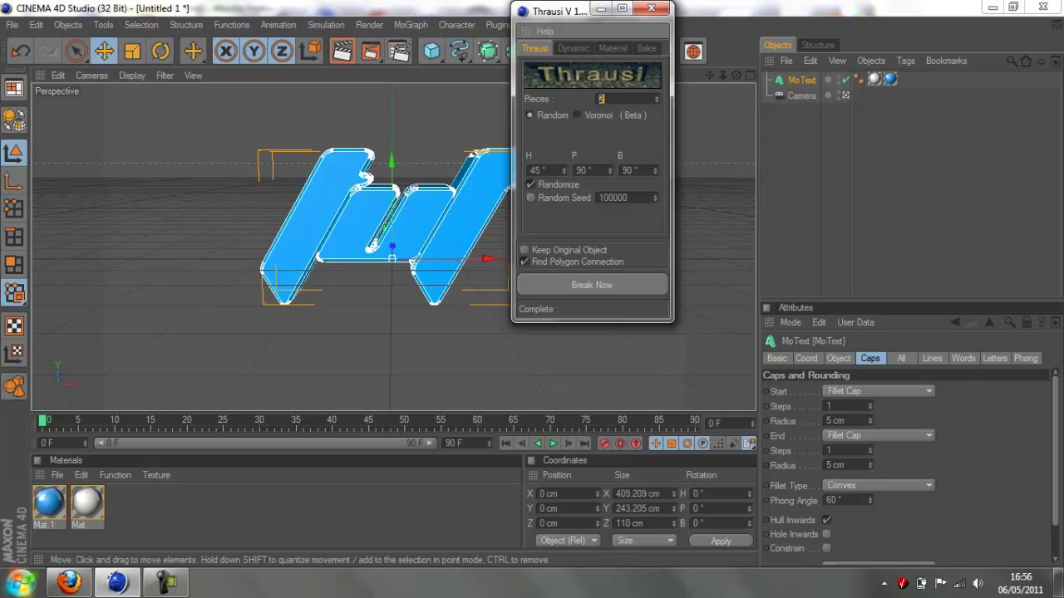
{"action": "mouse_move", "coordinate": [55, 591]}
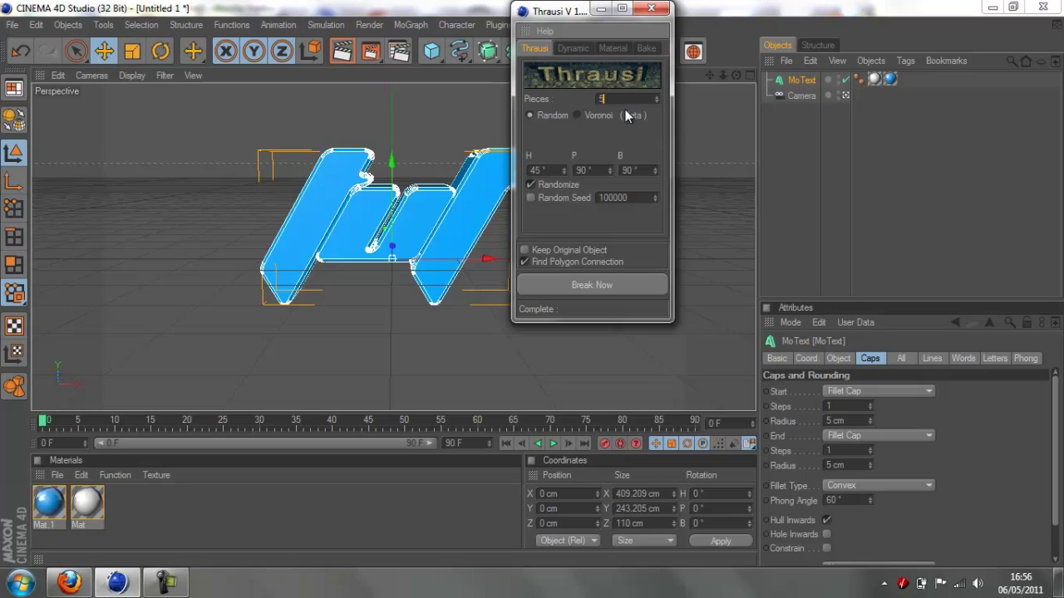
{"action": "key", "text": "Return"}
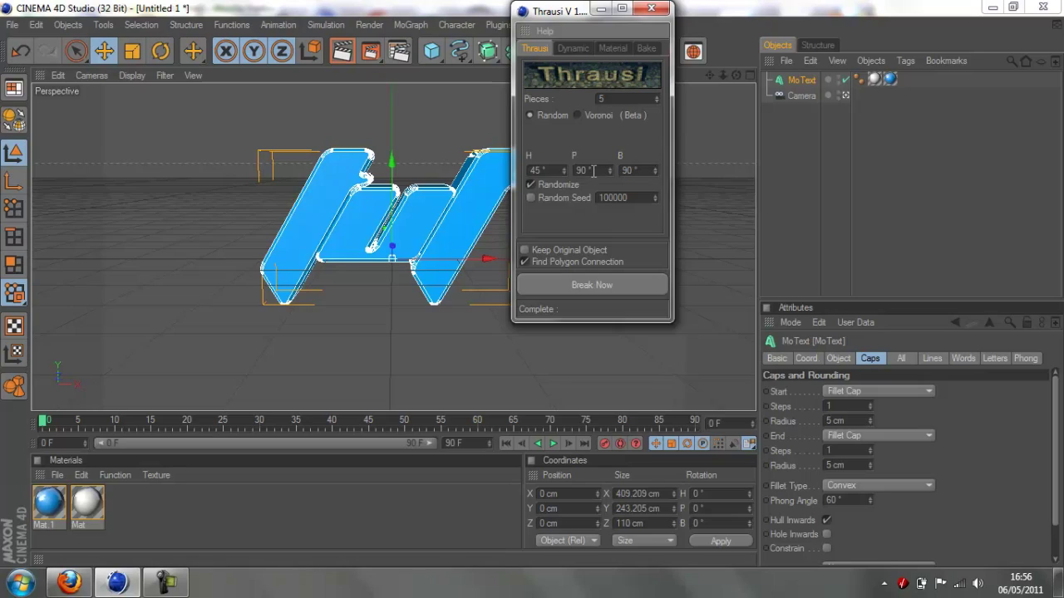
Break the text into pieces with Thrausi's Voronoi (Beta) mode and close the plugin window
{"action": "left_click", "coordinate": [625, 114]}
{"action": "left_click", "coordinate": [583, 282]}
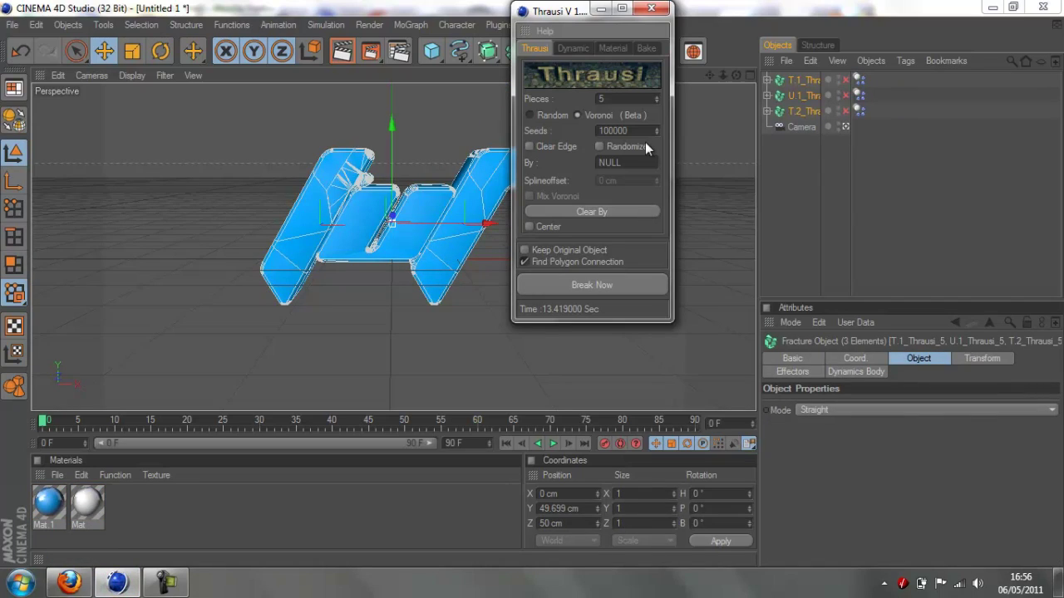
{"action": "left_click", "coordinate": [651, 8]}
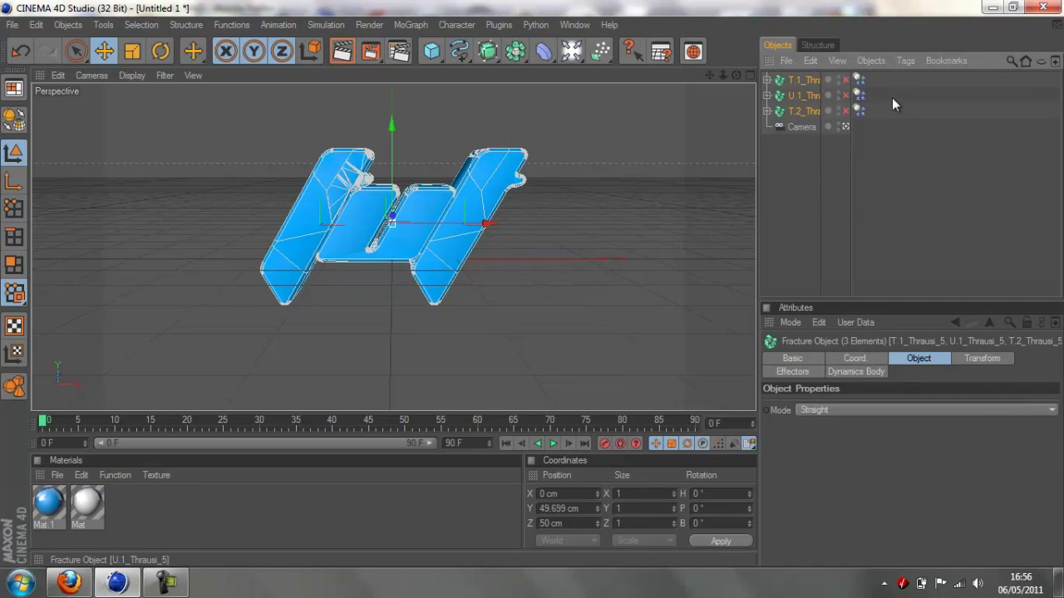
Inspect the three Thrausi fracture objects one by one, deselect them and render the view
{"action": "left_click", "coordinate": [805, 111]}
{"action": "left_click", "coordinate": [801, 96]}
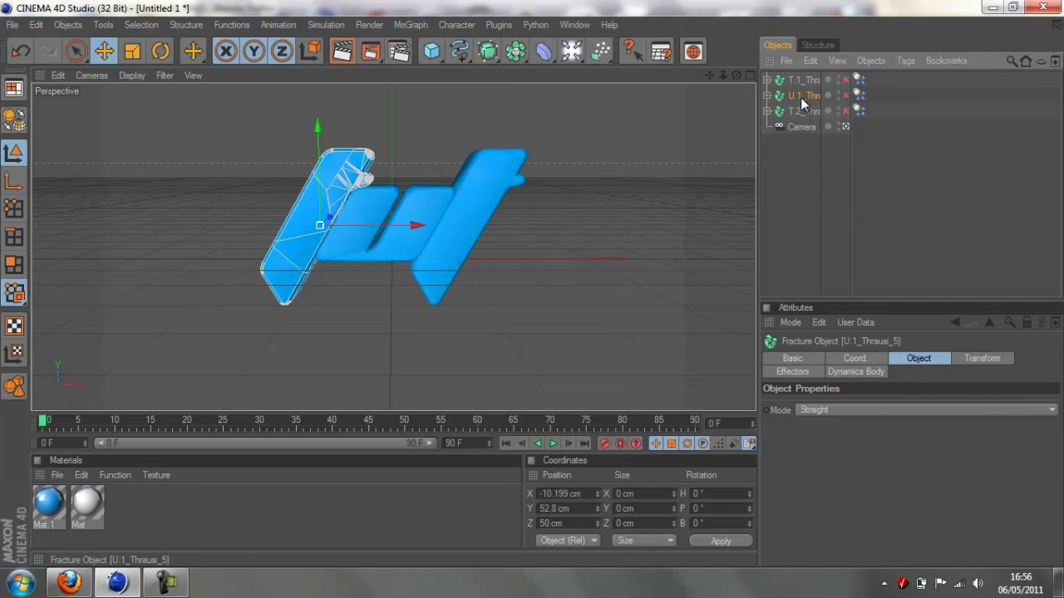
{"action": "left_click", "coordinate": [803, 79]}
{"action": "left_click", "coordinate": [821, 192]}
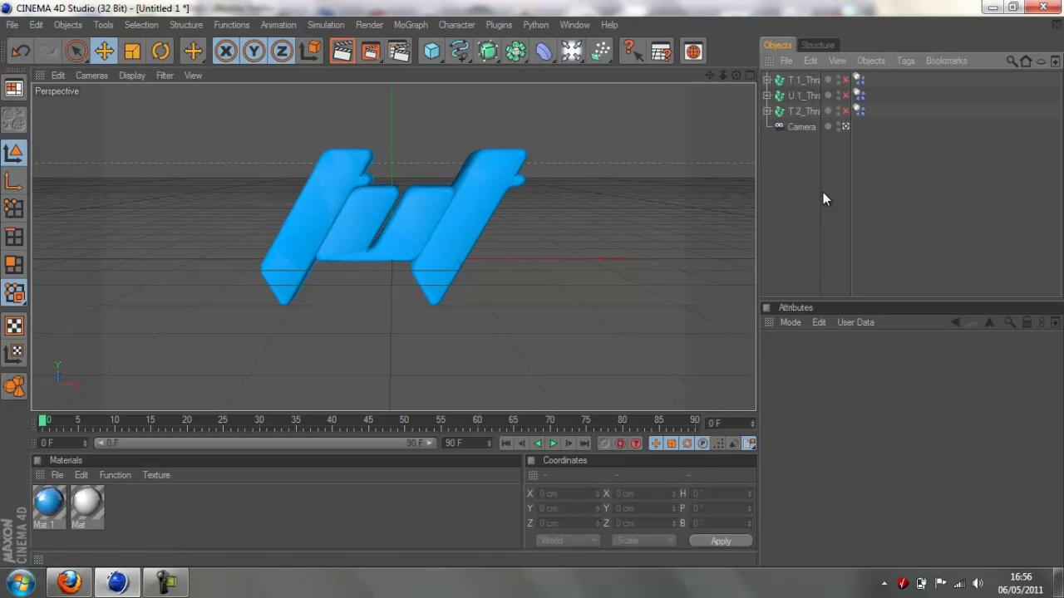
{"action": "left_click", "coordinate": [348, 57]}
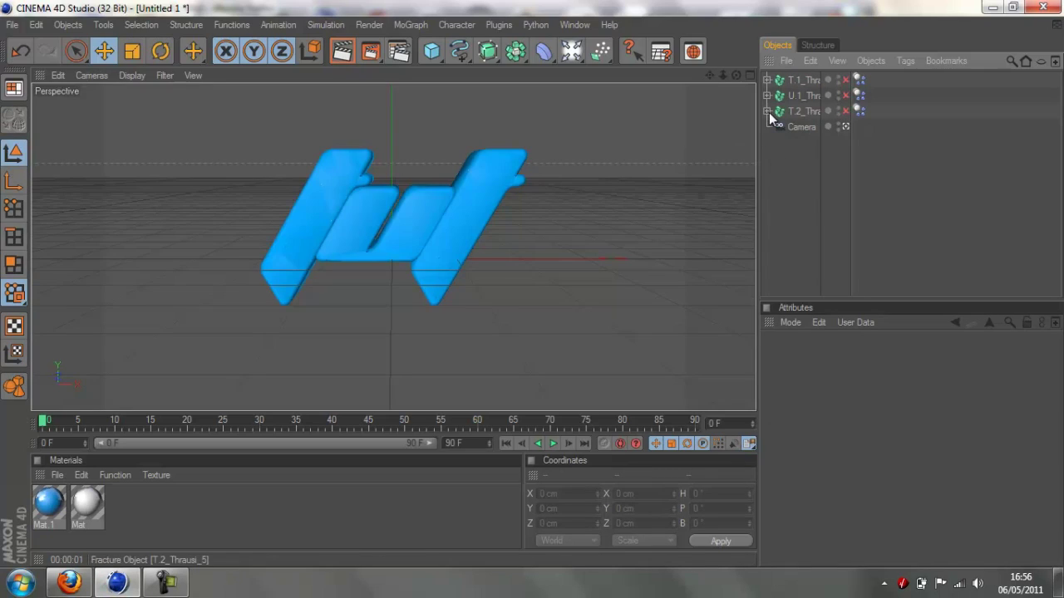
Expand all three Thrausi fracture objects in the object hierarchy to list their pieces
{"action": "left_click", "coordinate": [767, 110]}
{"action": "left_click", "coordinate": [767, 95]}
{"action": "left_click", "coordinate": [766, 80]}
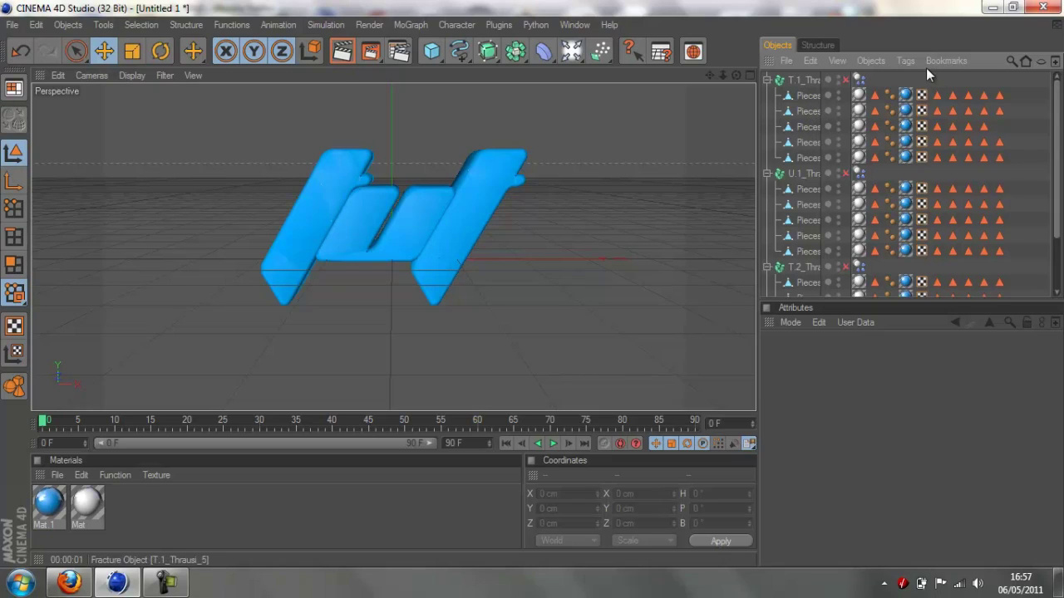
Set the Phong Angle of the Phong tags on all the pieces to 0° and render the view
{"action": "left_click_drag", "start_coordinate": [891, 79], "coordinate": [892, 280]}
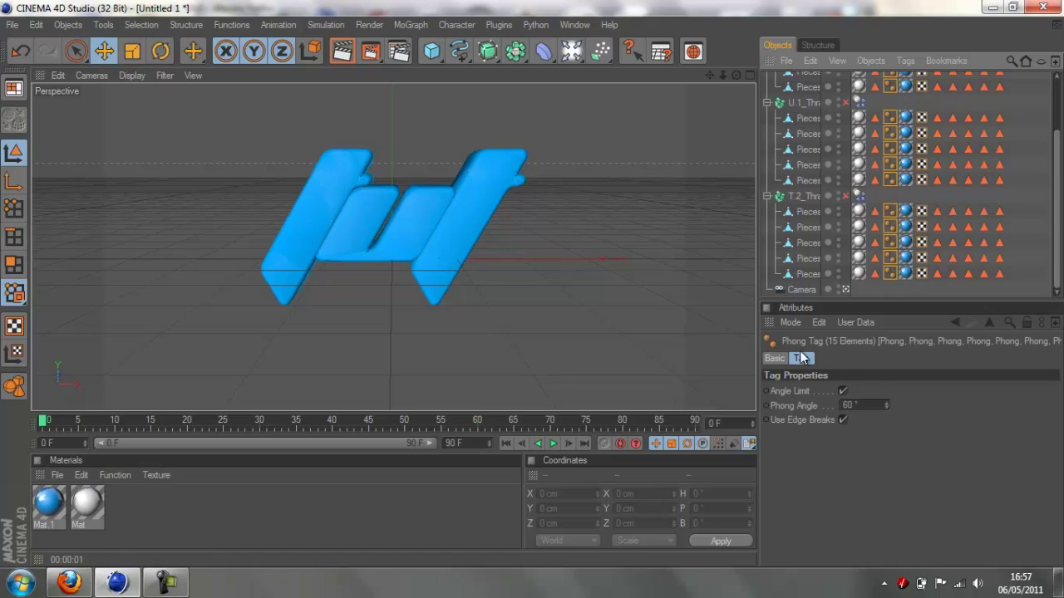
{"action": "double_click", "coordinate": [846, 405]}
{"action": "type", "text": "0"}
{"action": "key", "text": "Return"}
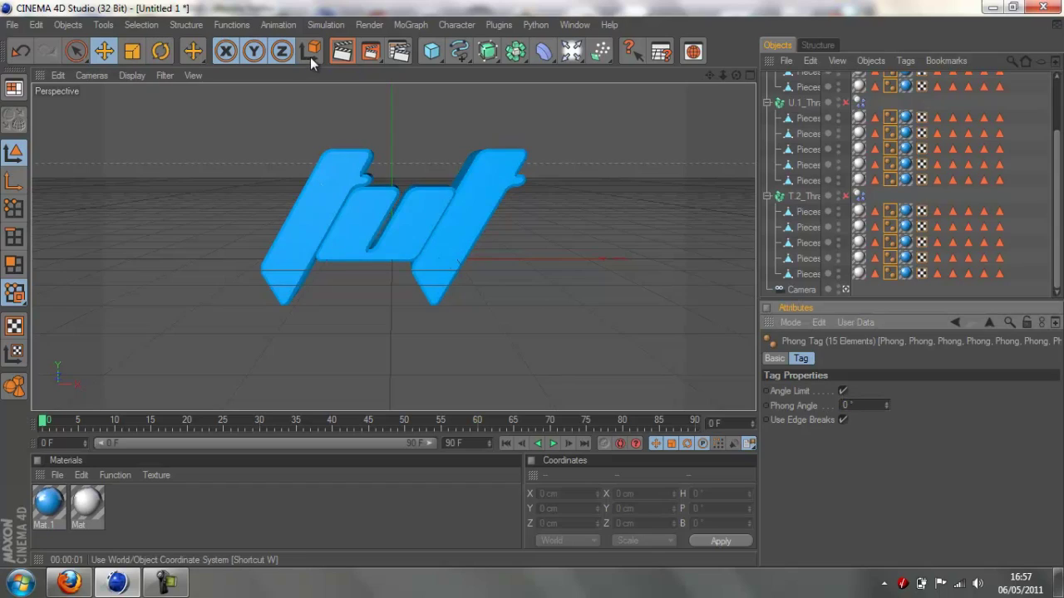
{"action": "left_click", "coordinate": [339, 54]}
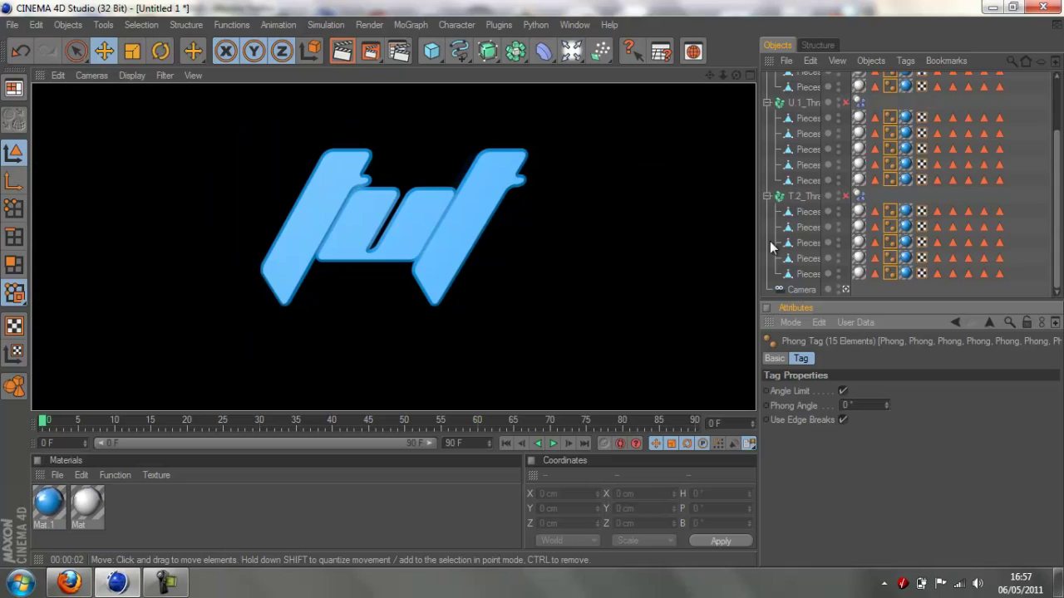
Collapse the three Thrausi fracture objects in the object hierarchy and deselect everything
{"action": "scroll", "coordinate": [828, 80], "scroll_direction": "up", "scroll_amount": 3}
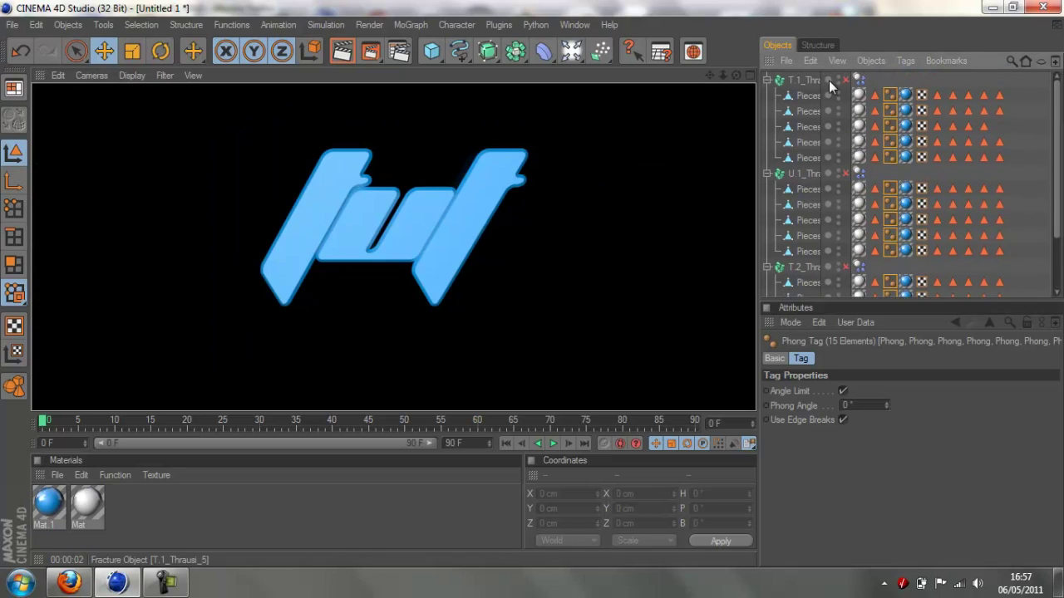
{"action": "left_click", "coordinate": [766, 79]}
{"action": "left_click", "coordinate": [766, 96]}
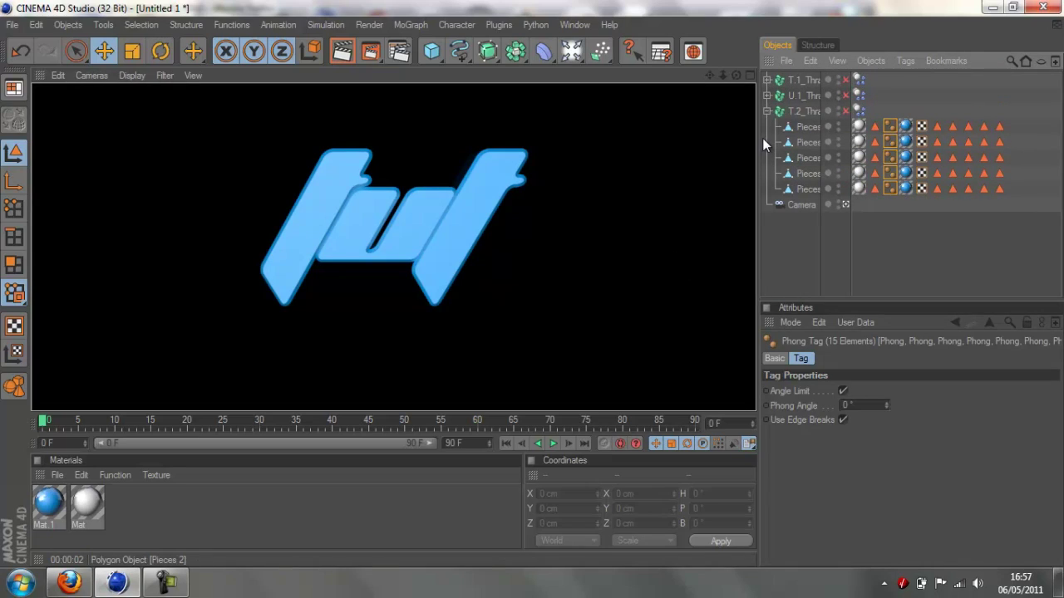
{"action": "left_click", "coordinate": [766, 111]}
{"action": "left_click", "coordinate": [813, 241]}
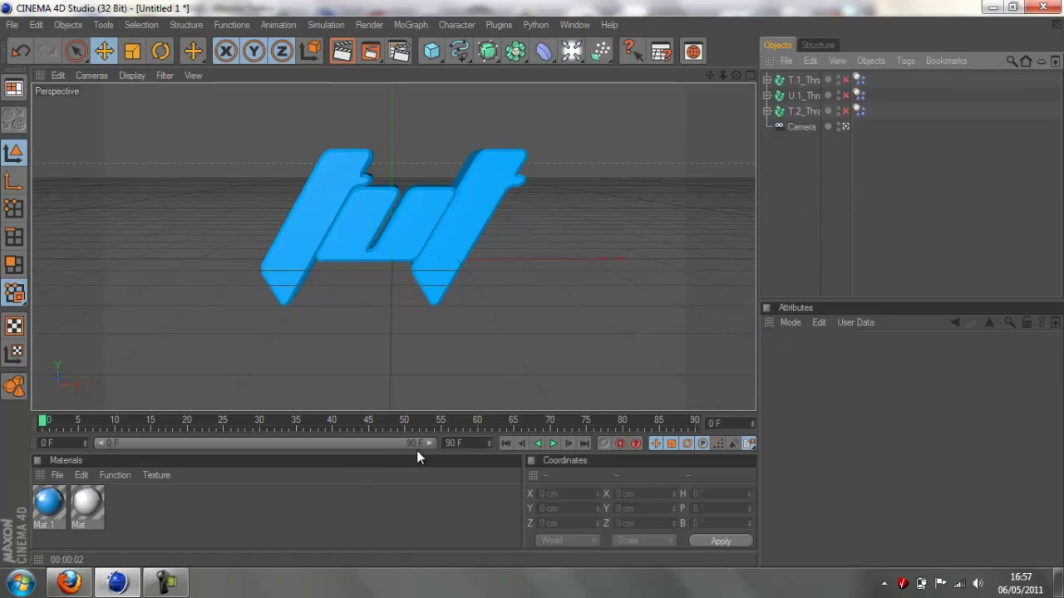
Set the animation length to 300 frames and extend the visible timeline range to frame 300
{"action": "double_click", "coordinate": [453, 443]}
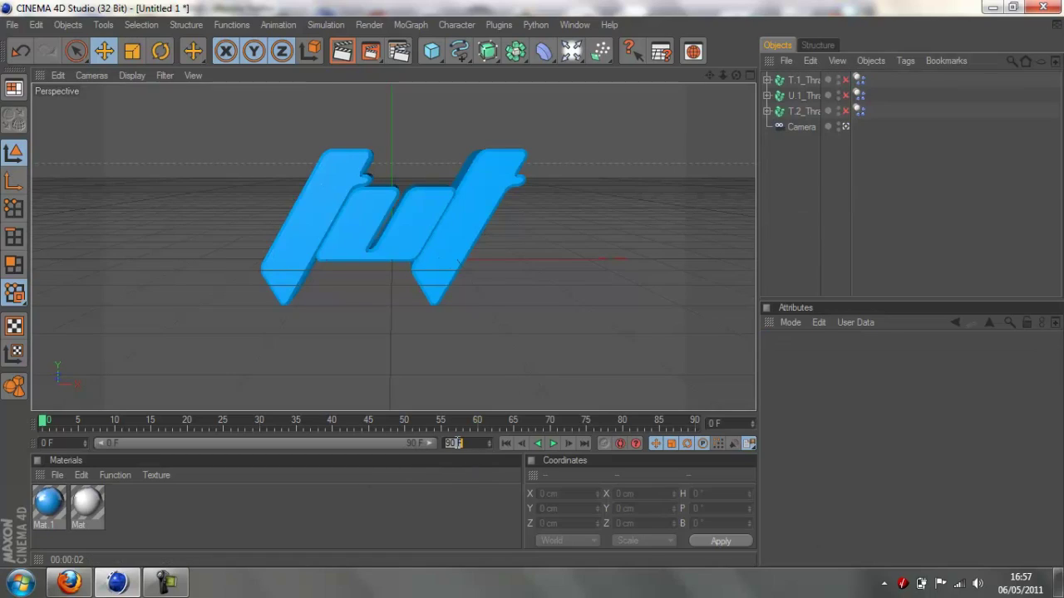
{"action": "type", "text": "300"}
{"action": "key", "text": "Return"}
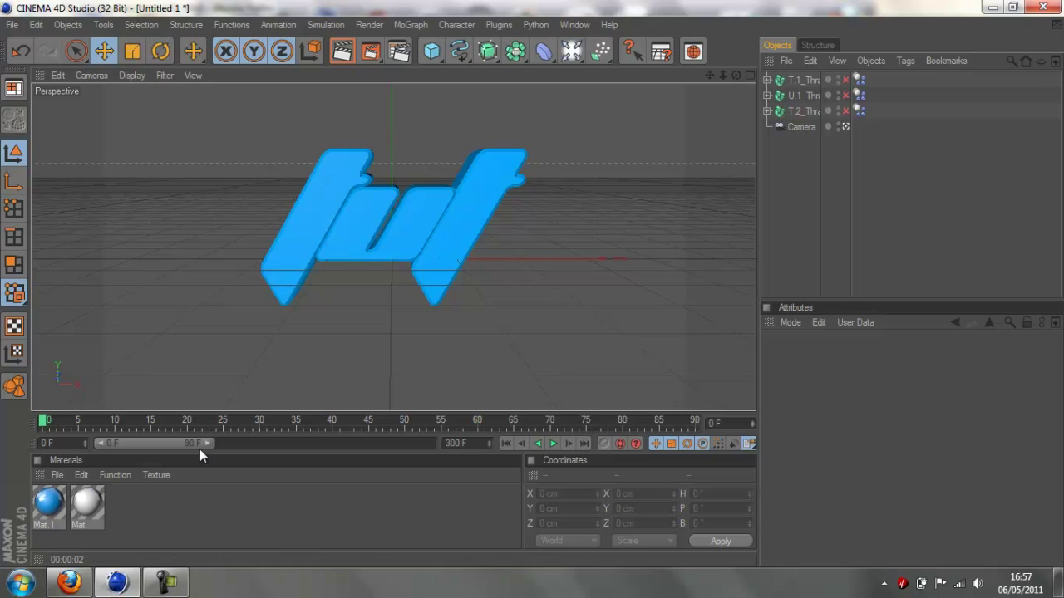
{"action": "left_click_drag", "start_coordinate": [207, 443], "coordinate": [430, 443]}
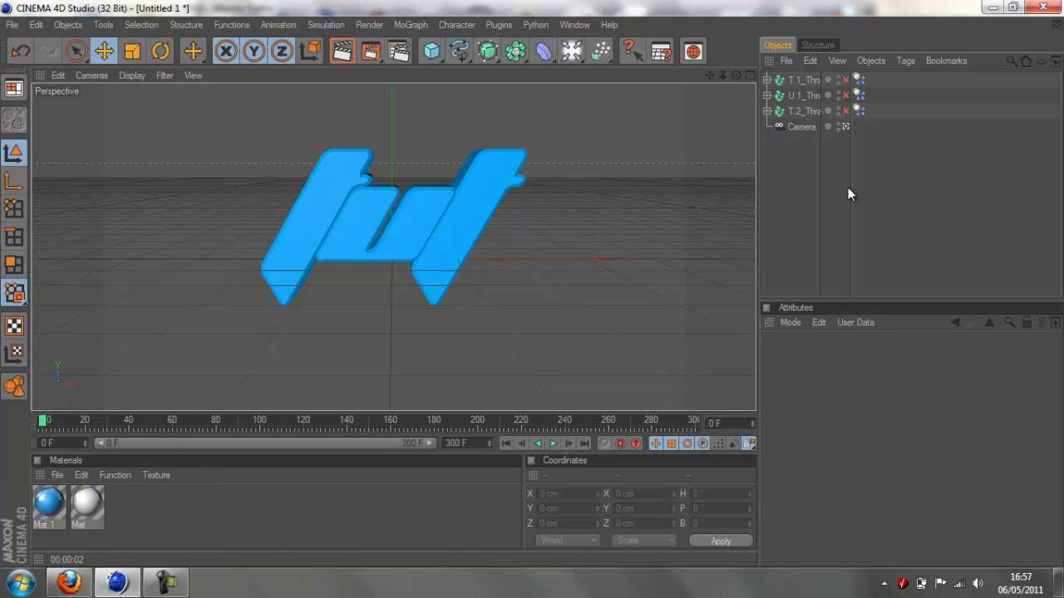
Play the shatter animation, render a frame of the falling pieces and return to the first frame
{"action": "left_click", "coordinate": [554, 444]}
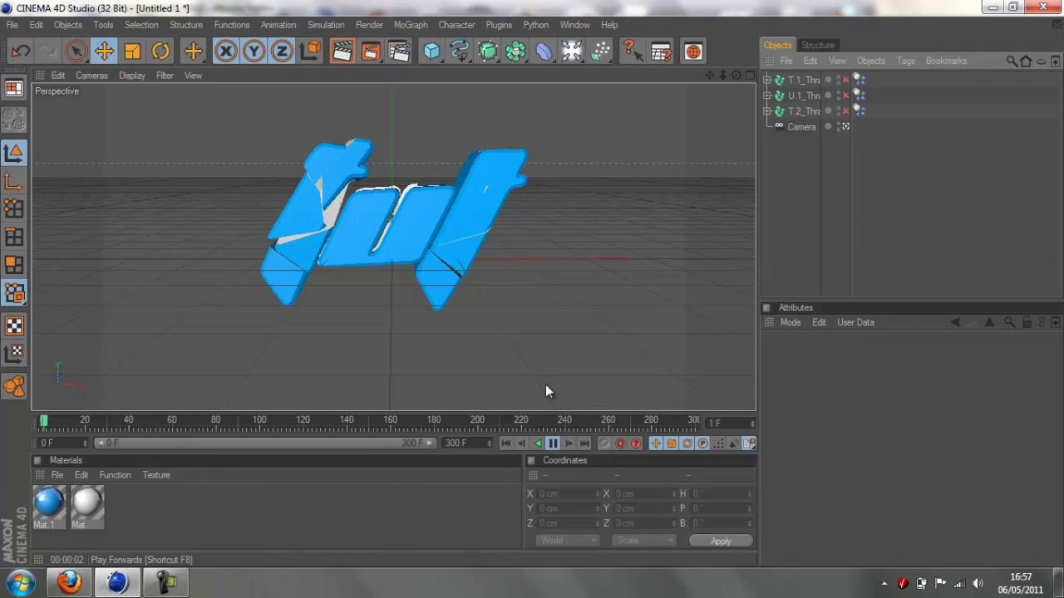
{"action": "left_click", "coordinate": [340, 52]}
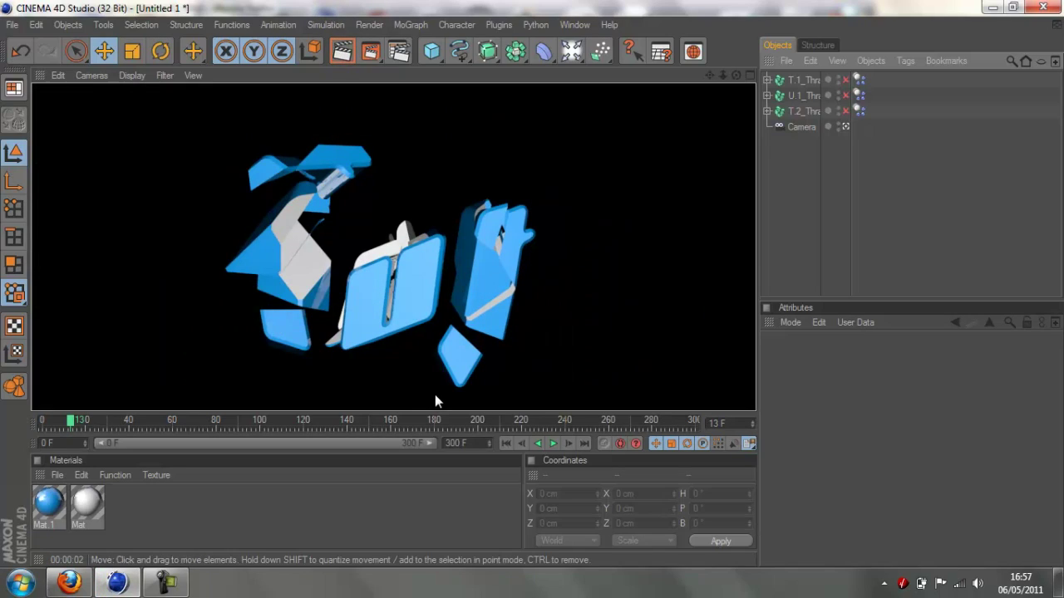
{"action": "left_click", "coordinate": [505, 444]}
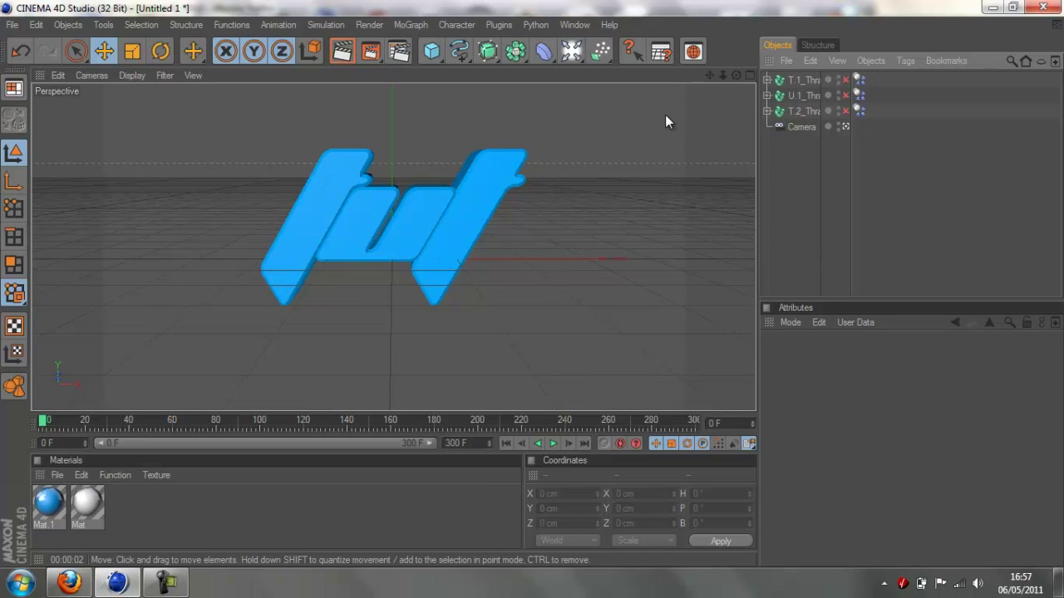
Disable the Dynamics Body tags of all three fracture objects together and play the animation to check
{"action": "left_click", "coordinate": [860, 80]}
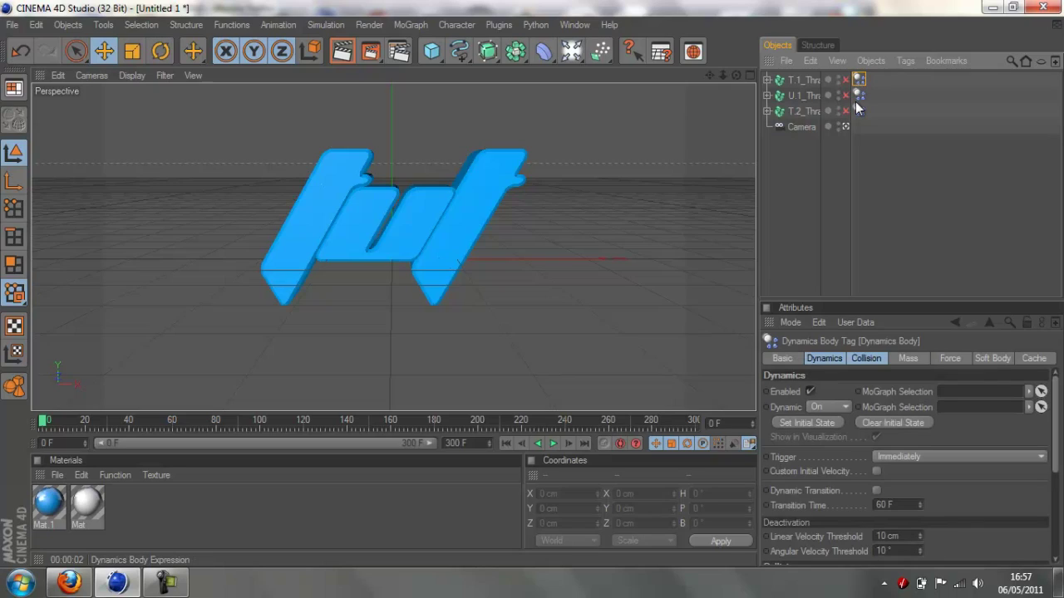
{"action": "left_click_drag", "start_coordinate": [858, 108], "coordinate": [859, 111], "text": "ctrl"}
{"action": "left_click", "coordinate": [859, 94], "text": "shift"}
{"action": "left_click", "coordinate": [859, 111], "text": "shift"}
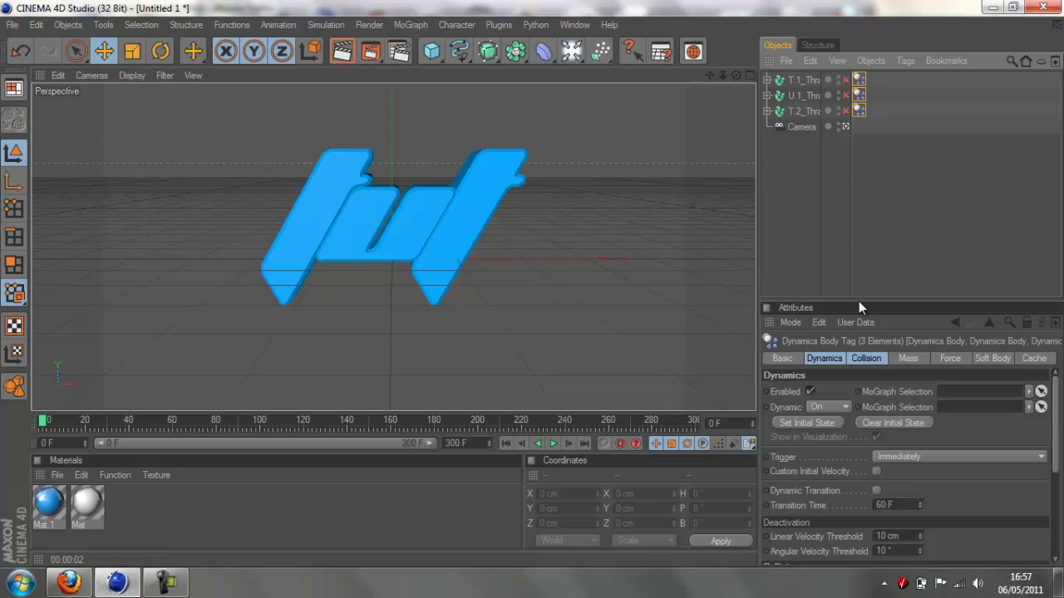
{"action": "left_click", "coordinate": [793, 208]}
{"action": "left_click", "coordinate": [553, 443]}
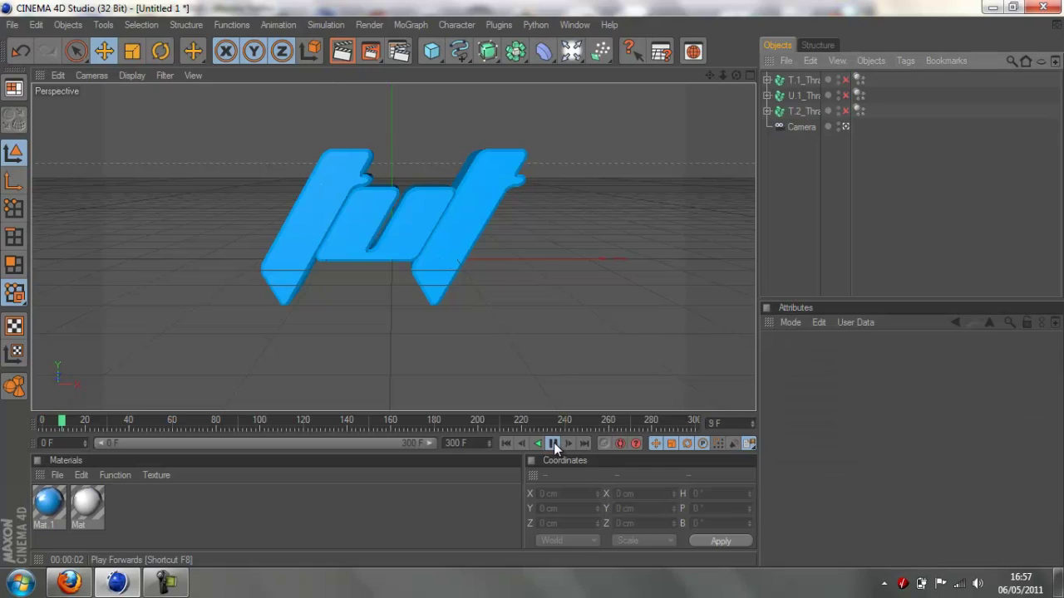
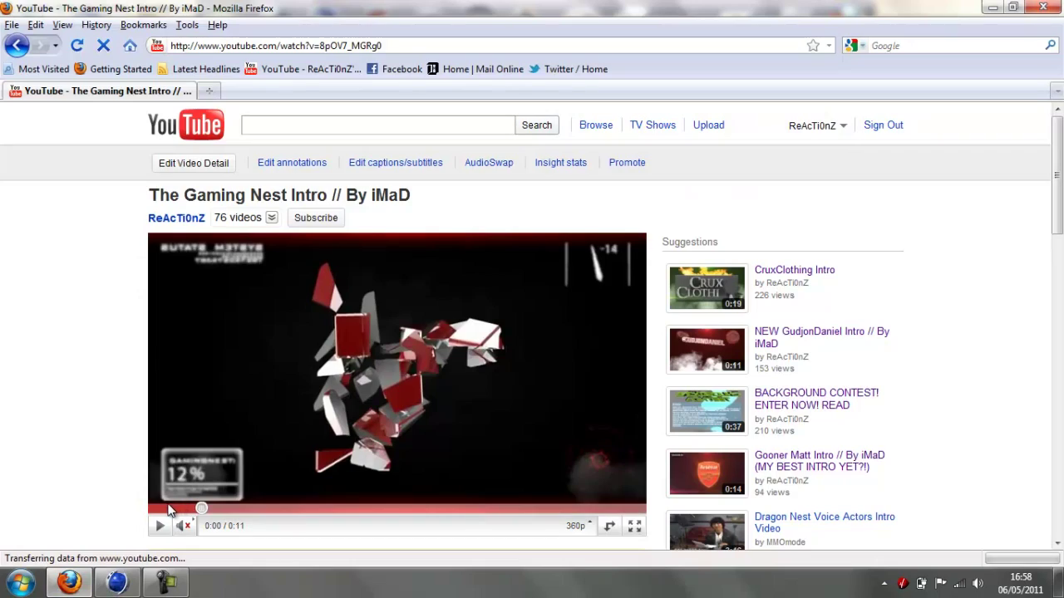
Switch to Firefox and skim the opening seconds of the Gaming Nest intro video on YouTube
{"action": "left_click", "coordinate": [208, 508]}
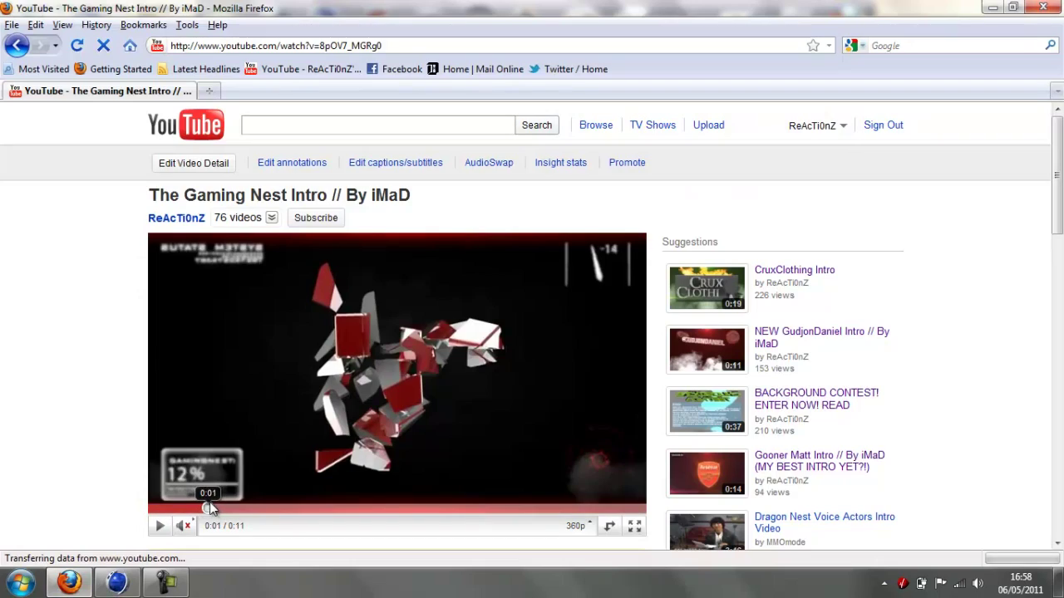
{"action": "left_click", "coordinate": [275, 508]}
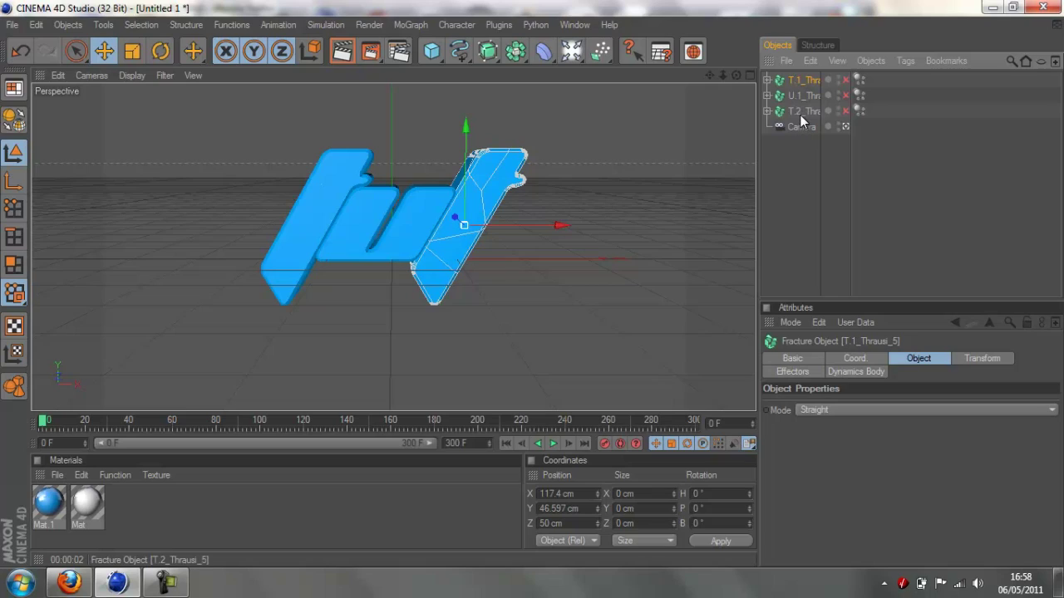
Switch back to Cinema 4D, try a Random effector on the T.2 fracture object and delete the effector
{"action": "left_click", "coordinate": [799, 114]}
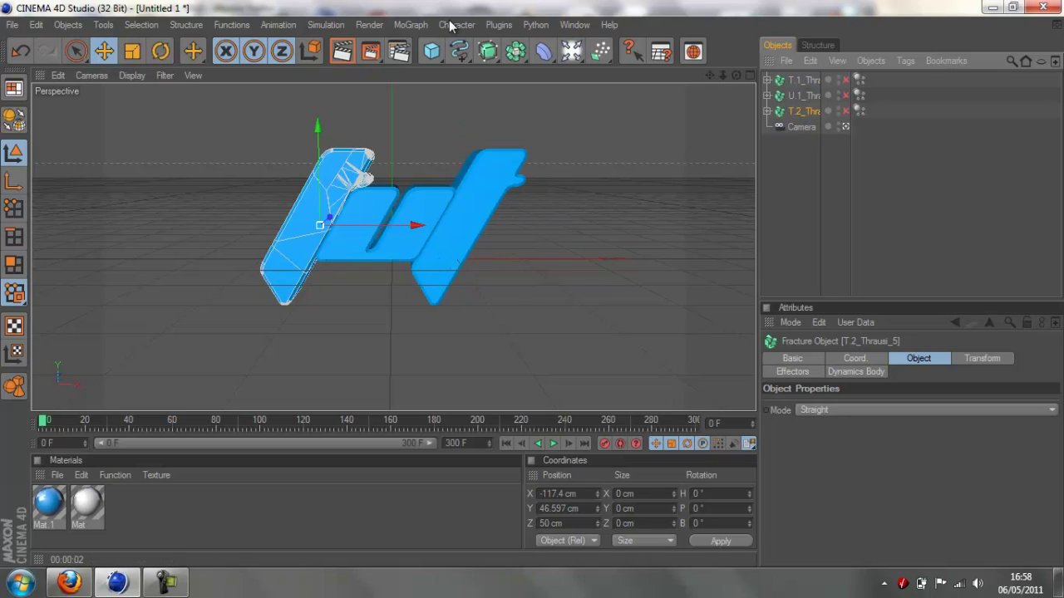
{"action": "left_click", "coordinate": [410, 25]}
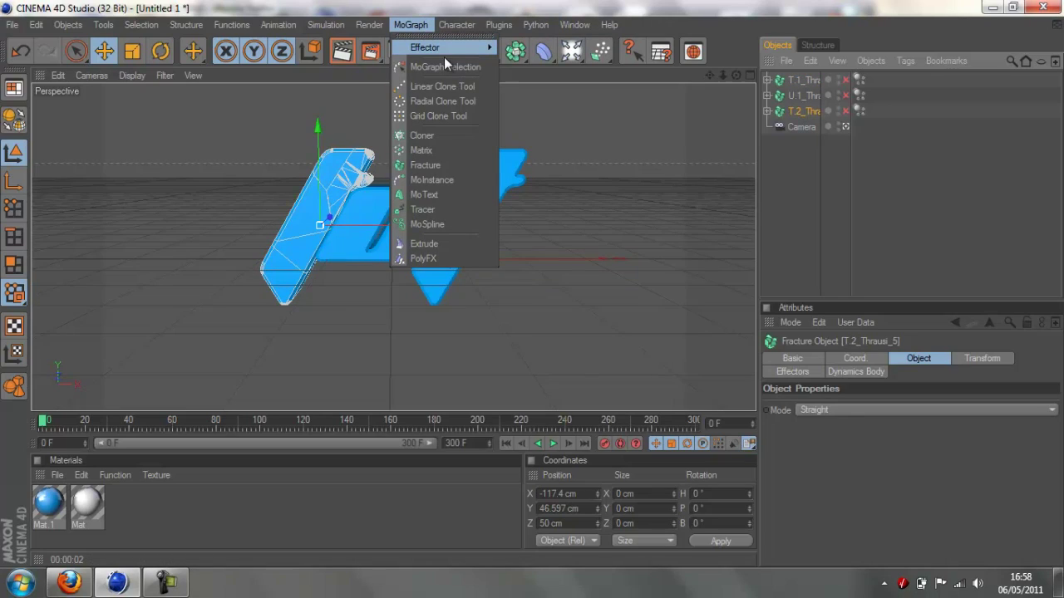
{"action": "mouse_move", "coordinate": [471, 50]}
{"action": "left_click", "coordinate": [530, 148]}
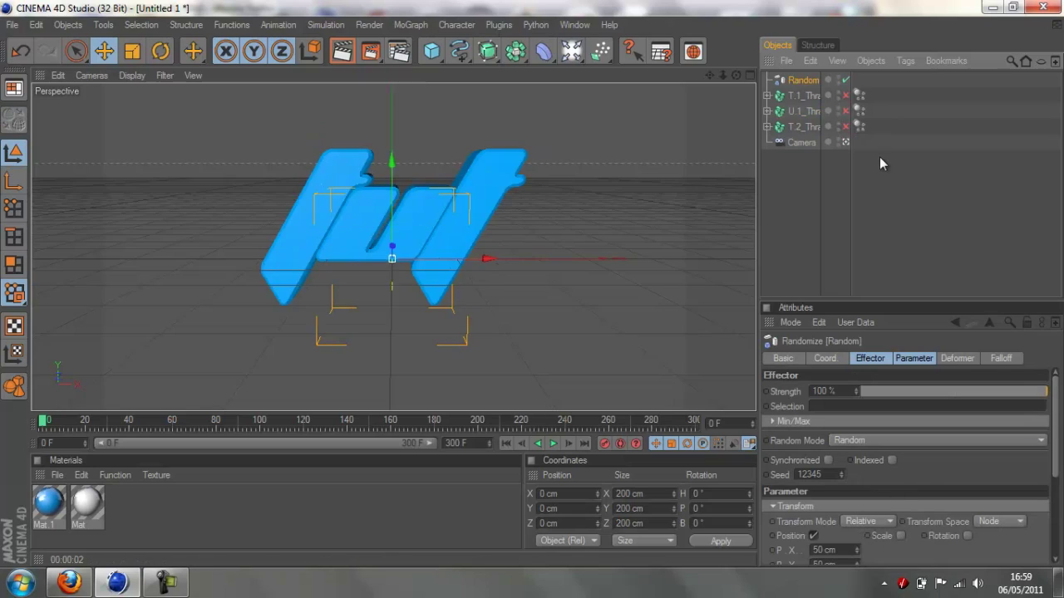
{"action": "left_click", "coordinate": [811, 127]}
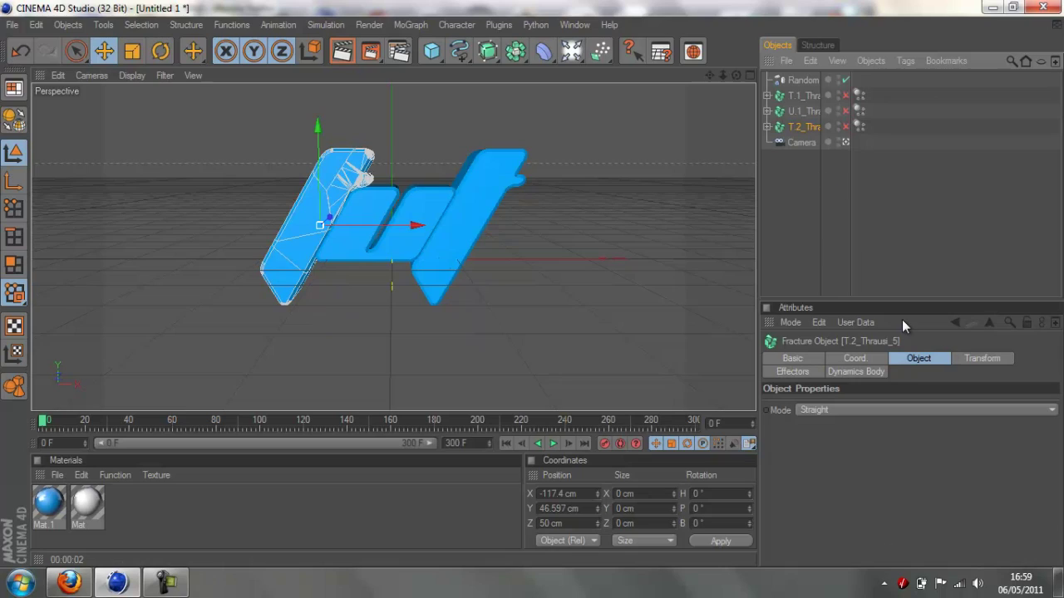
{"action": "left_click", "coordinate": [804, 140]}
{"action": "left_click", "coordinate": [804, 128]}
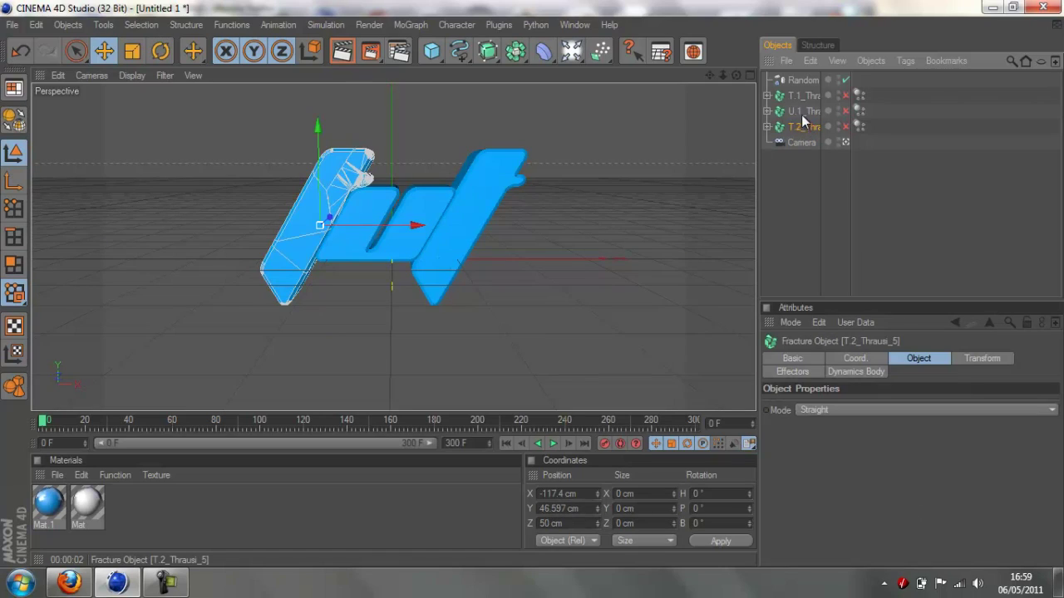
{"action": "left_click", "coordinate": [795, 81]}
{"action": "key", "text": "Delete"}
Add another Random effector to the T.2 fracture object and check the object's list of effectors
{"action": "left_click", "coordinate": [796, 110]}
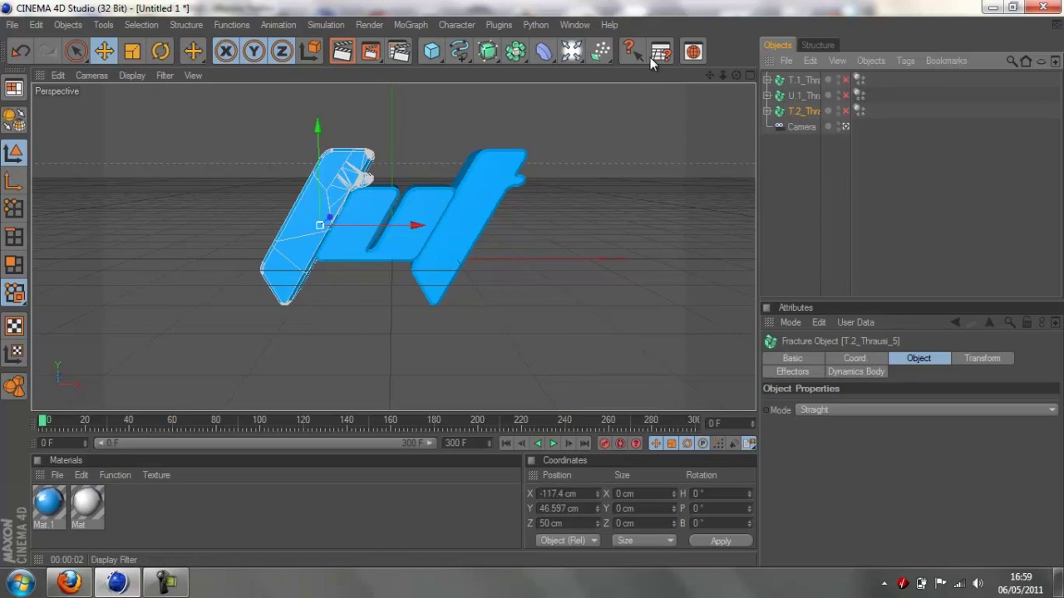
{"action": "left_click", "coordinate": [411, 24]}
{"action": "mouse_move", "coordinate": [441, 48]}
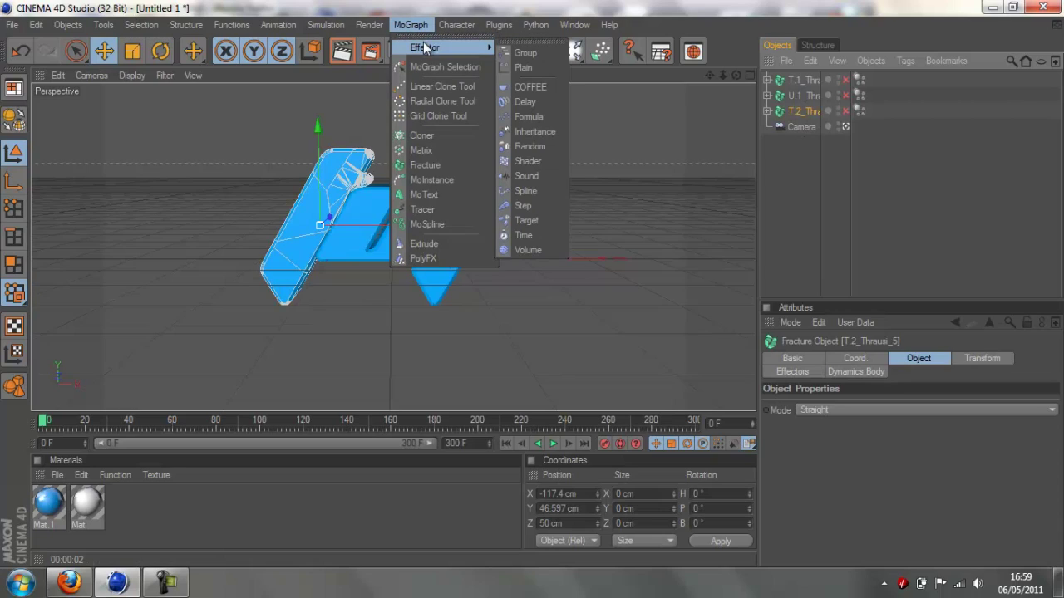
{"action": "left_click", "coordinate": [529, 146]}
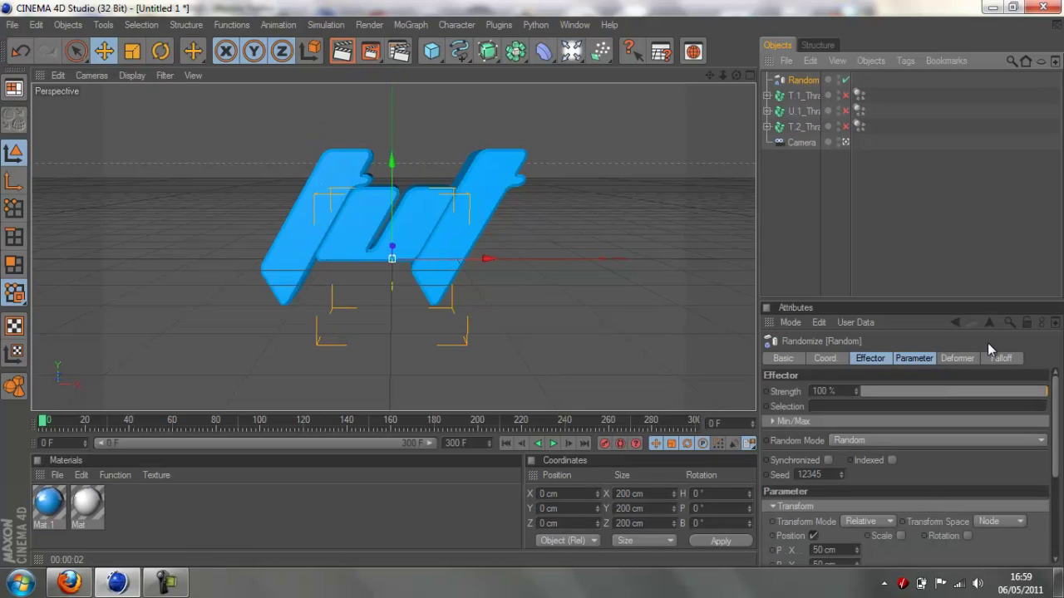
{"action": "left_click", "coordinate": [802, 127]}
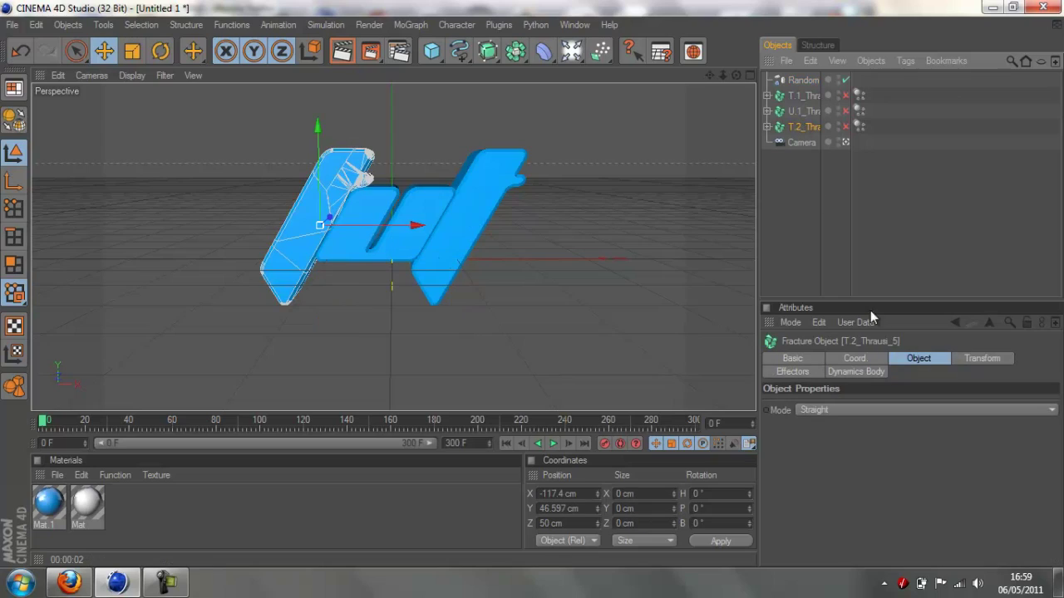
{"action": "left_click", "coordinate": [799, 371]}
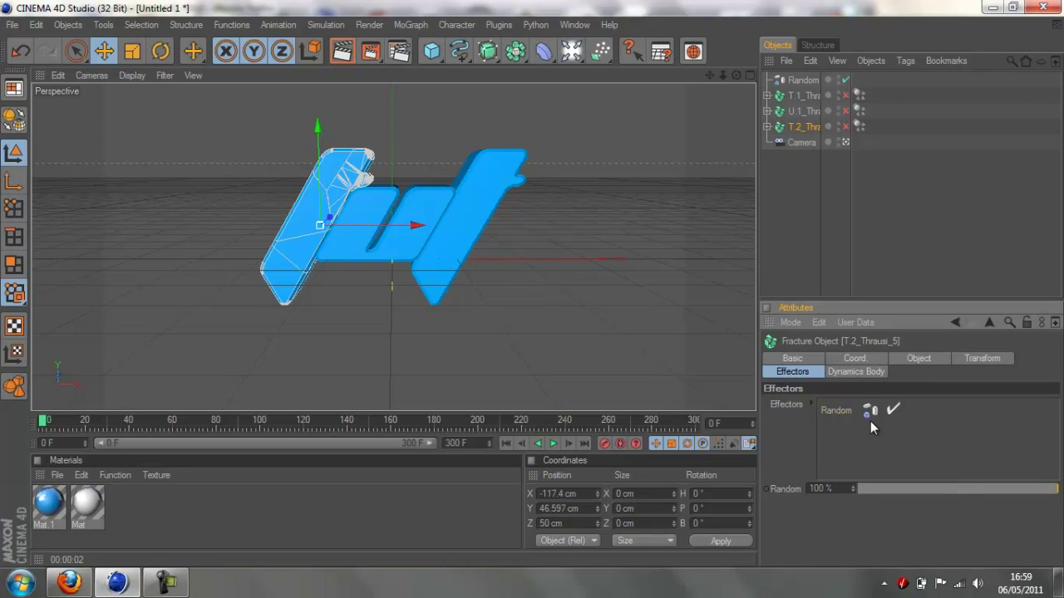
Review the parameters of the Random effector and delete it
{"action": "left_click", "coordinate": [804, 81]}
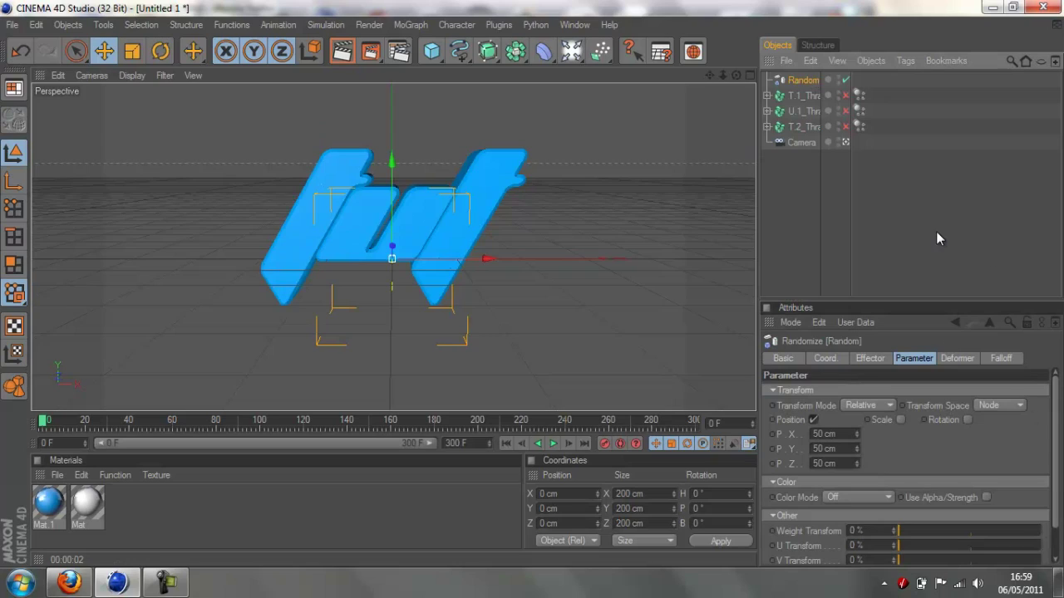
{"action": "scroll", "coordinate": [991, 391], "scroll_direction": "down", "scroll_amount": 2}
{"action": "scroll", "coordinate": [993, 374], "scroll_direction": "up", "scroll_amount": 2}
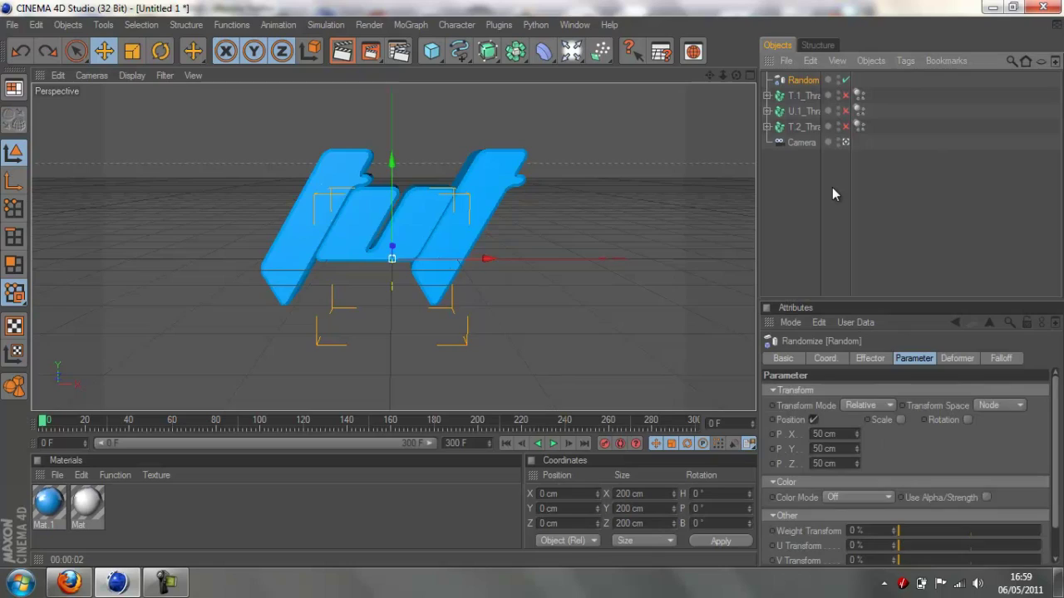
{"action": "key", "text": "Delete"}
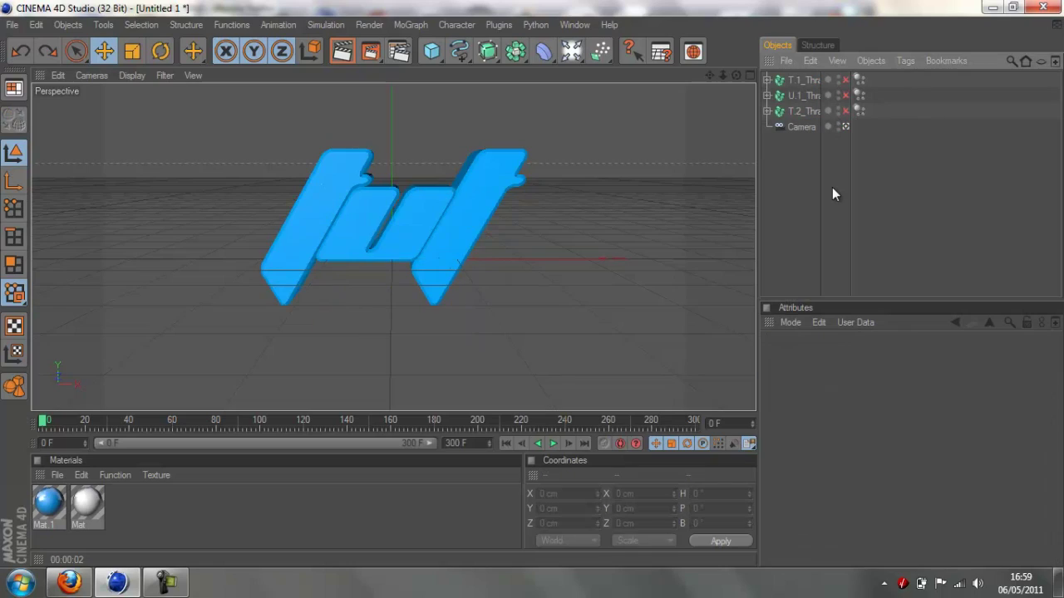
Select the T.2 fracture object and enable all three Thrausi fracture objects
{"action": "left_click", "coordinate": [807, 112]}
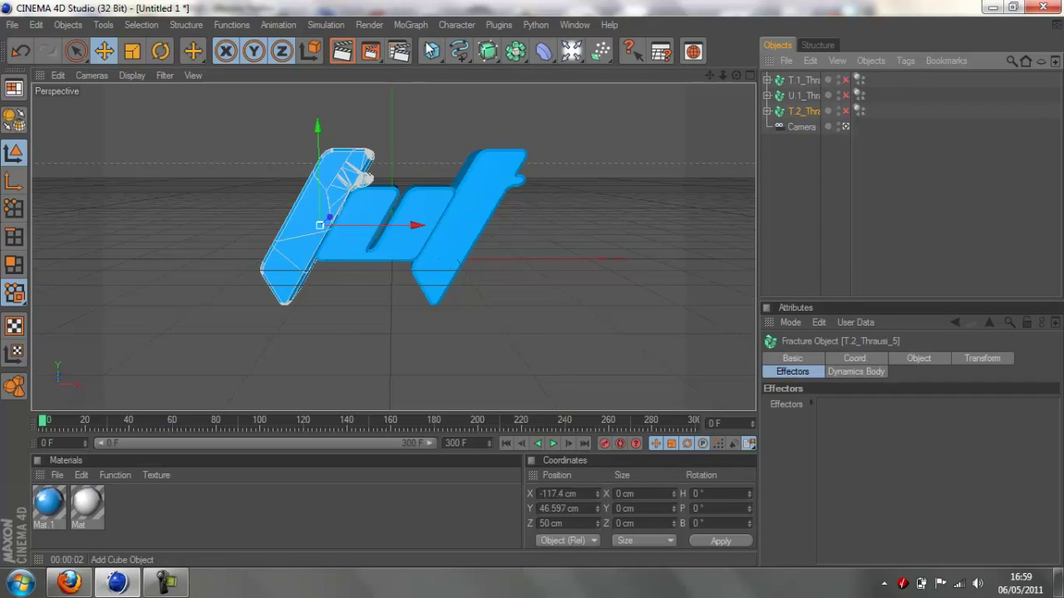
{"action": "left_click", "coordinate": [845, 111]}
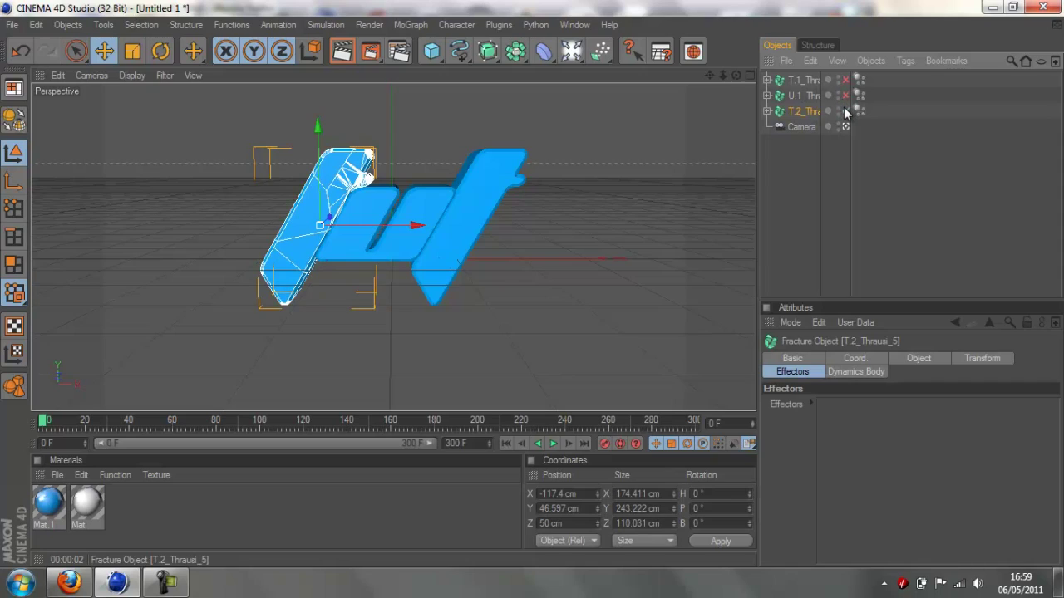
{"action": "left_click", "coordinate": [845, 96]}
{"action": "left_click", "coordinate": [846, 80]}
Add a Random effector to the T.2 fracture object, with Position turned off and Rotation turned on
{"action": "left_click", "coordinate": [411, 24]}
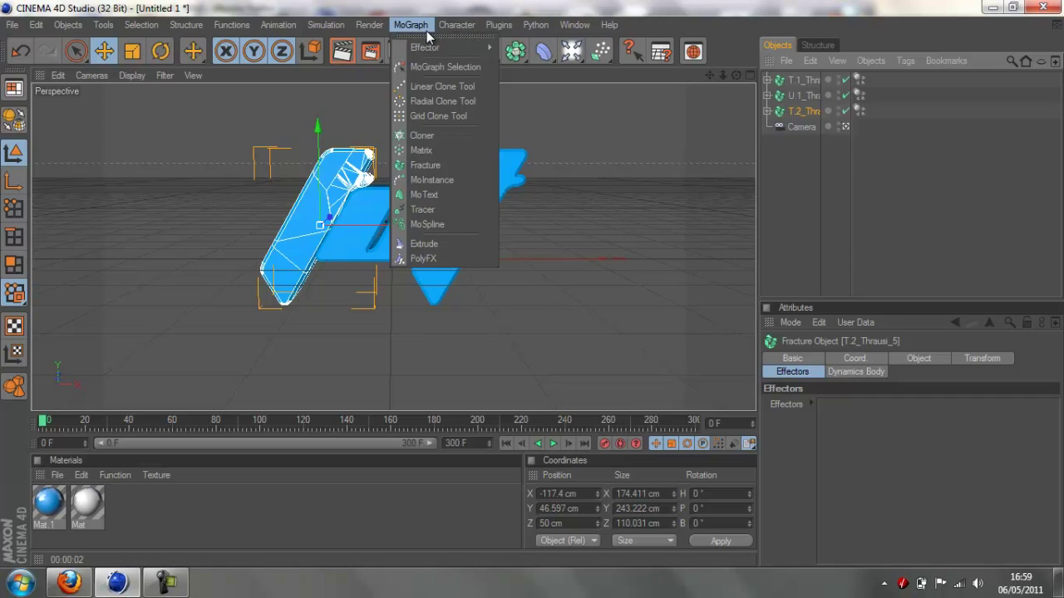
{"action": "mouse_move", "coordinate": [444, 47]}
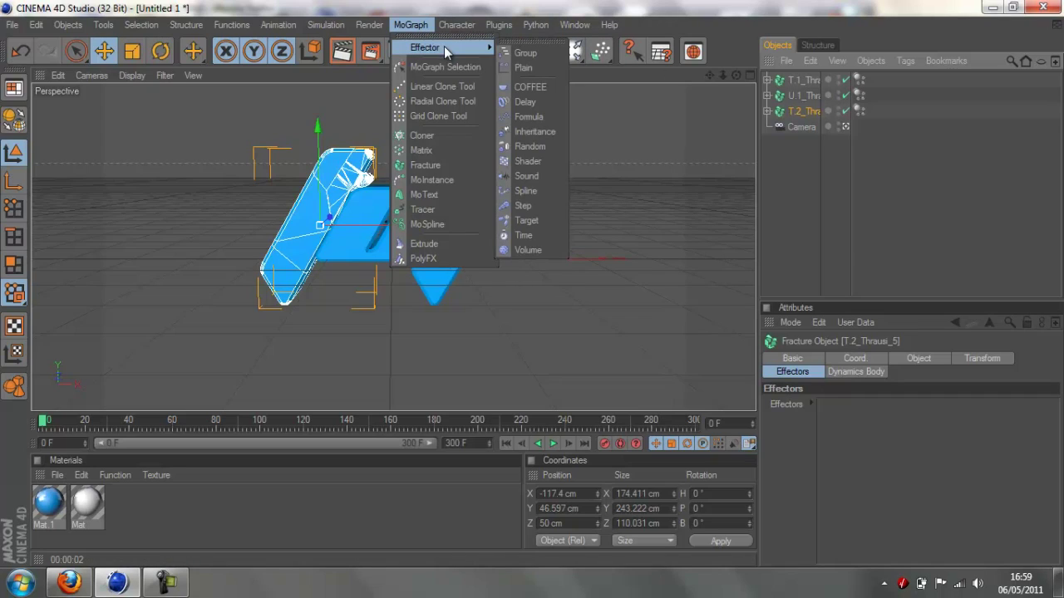
{"action": "left_click", "coordinate": [522, 146]}
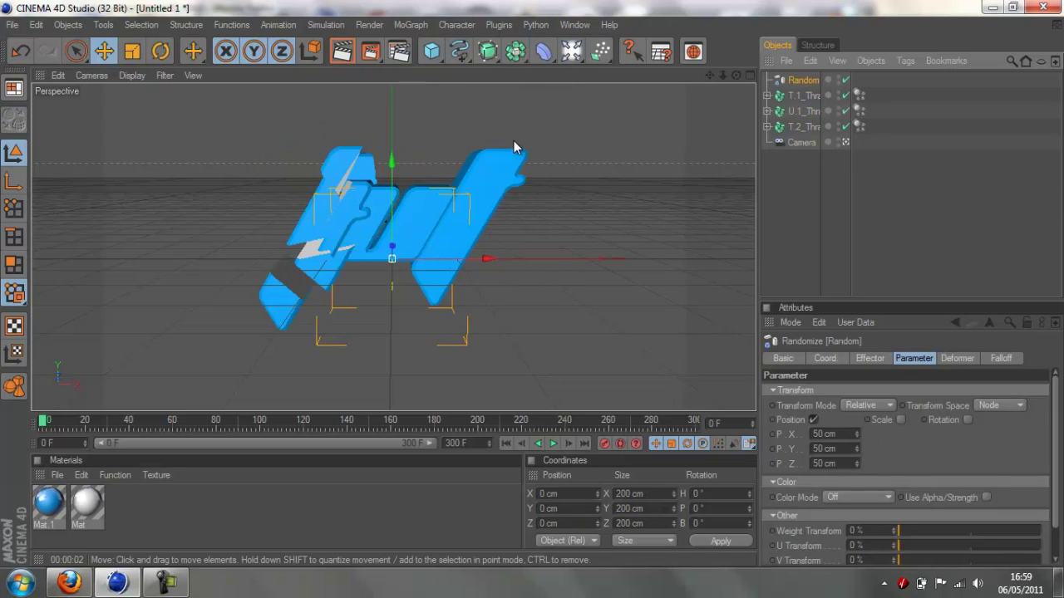
{"action": "left_click", "coordinate": [813, 419]}
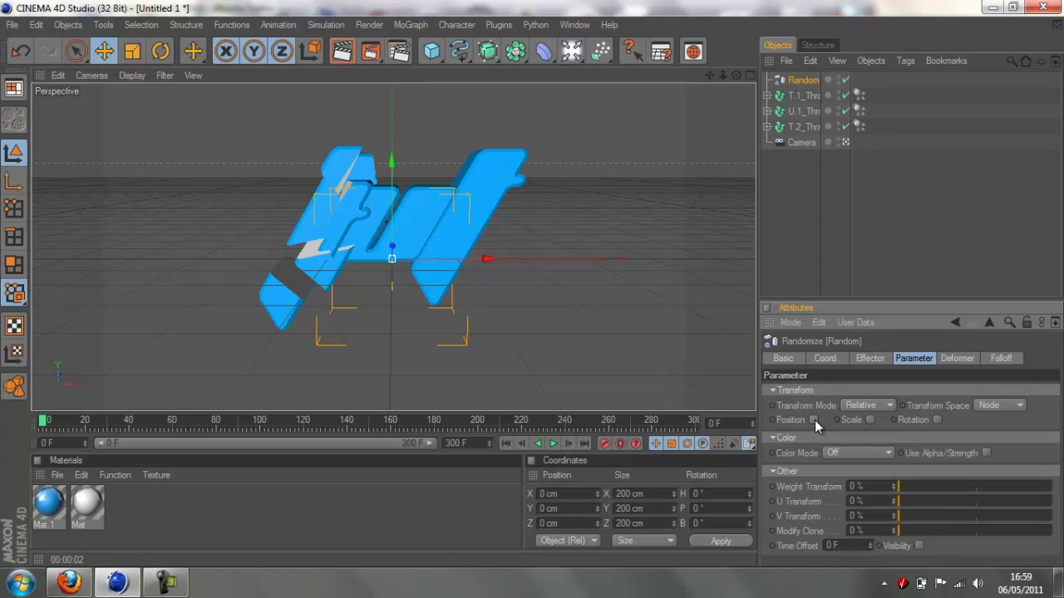
{"action": "left_click", "coordinate": [937, 420]}
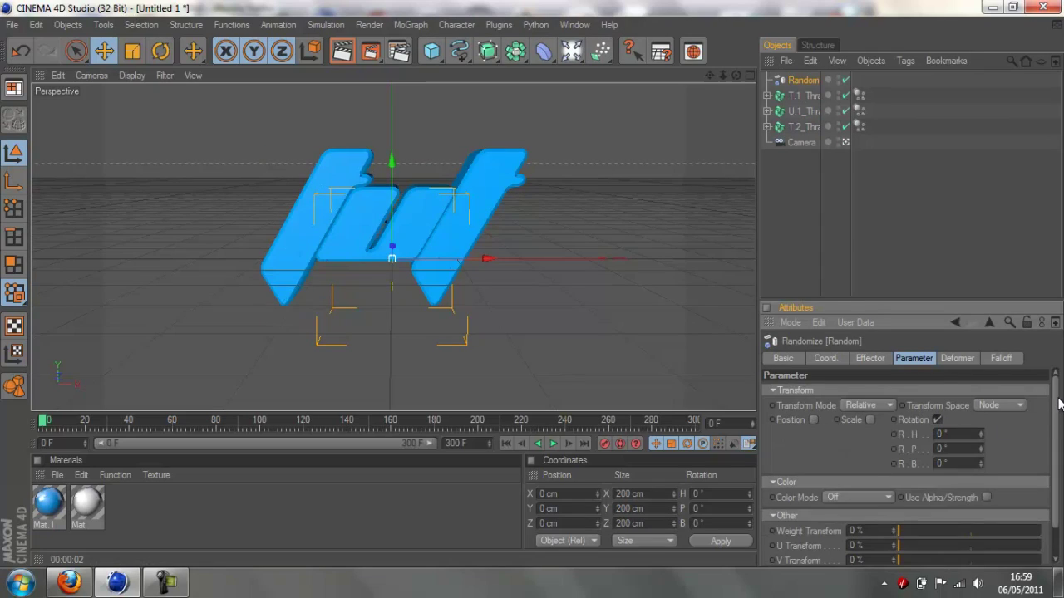
Set the T.2 Random effector's rotation to H 20°, P 90° and B 240°
{"action": "scroll", "coordinate": [1059, 404], "scroll_direction": "down", "scroll_amount": 1}
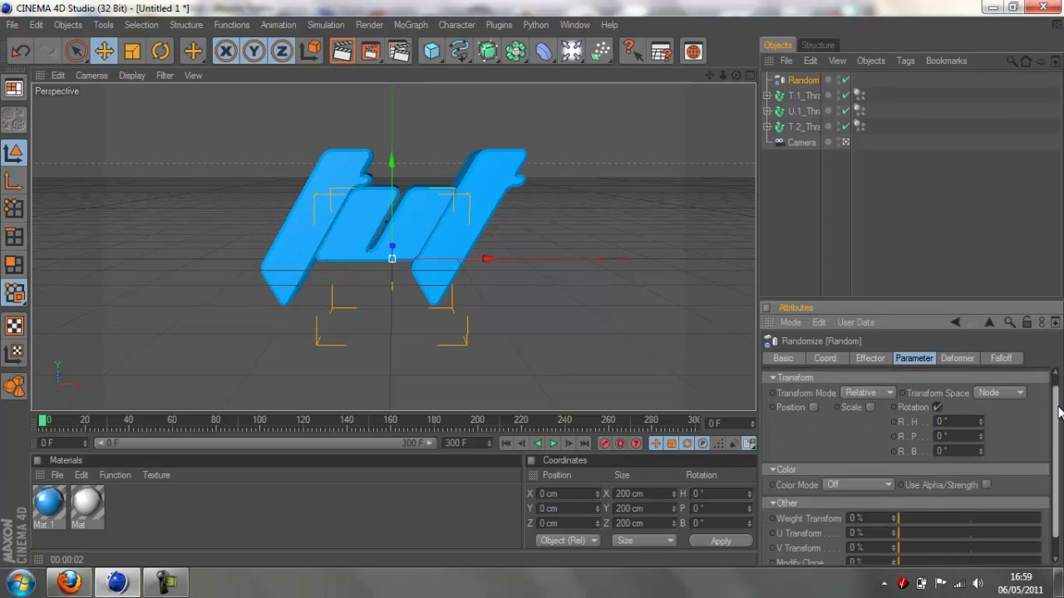
{"action": "left_click", "coordinate": [955, 410]}
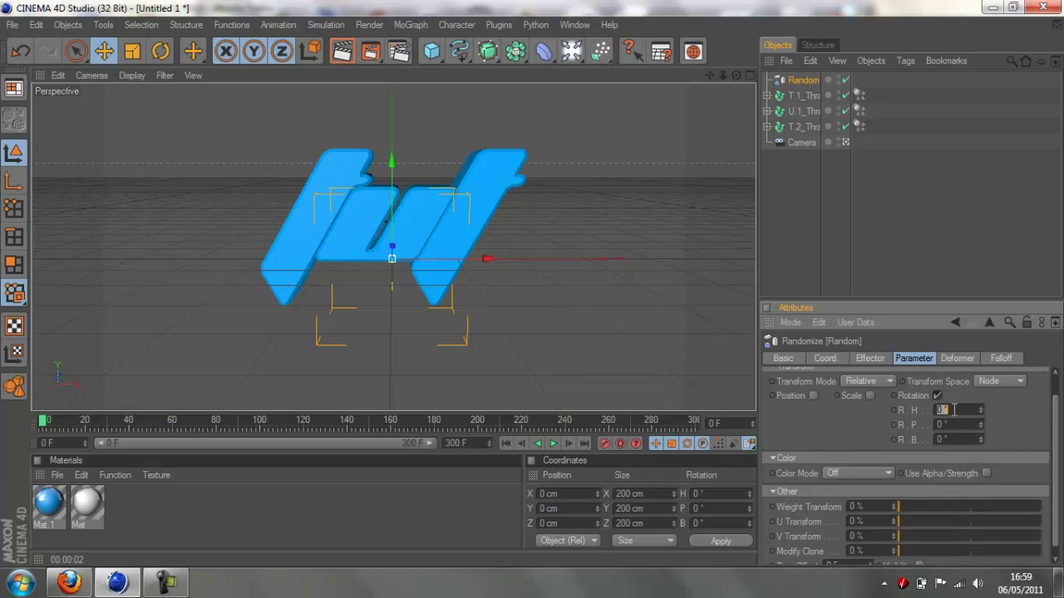
{"action": "type", "text": "20"}
{"action": "key", "text": "Tab"}
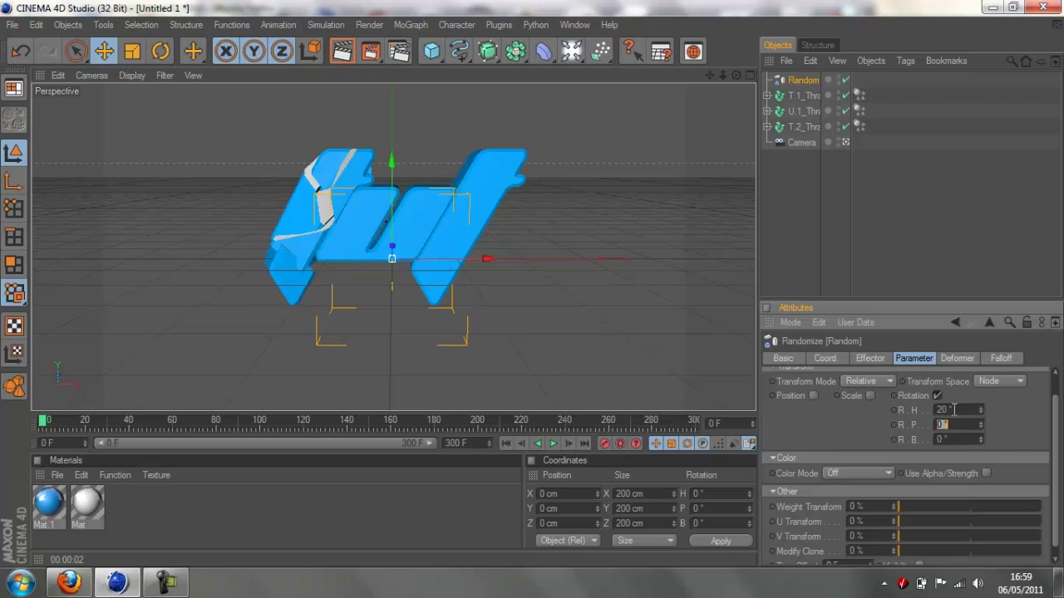
{"action": "type", "text": "90"}
{"action": "key", "text": "Tab"}
{"action": "type", "text": "240"}
{"action": "key", "text": "Tab"}
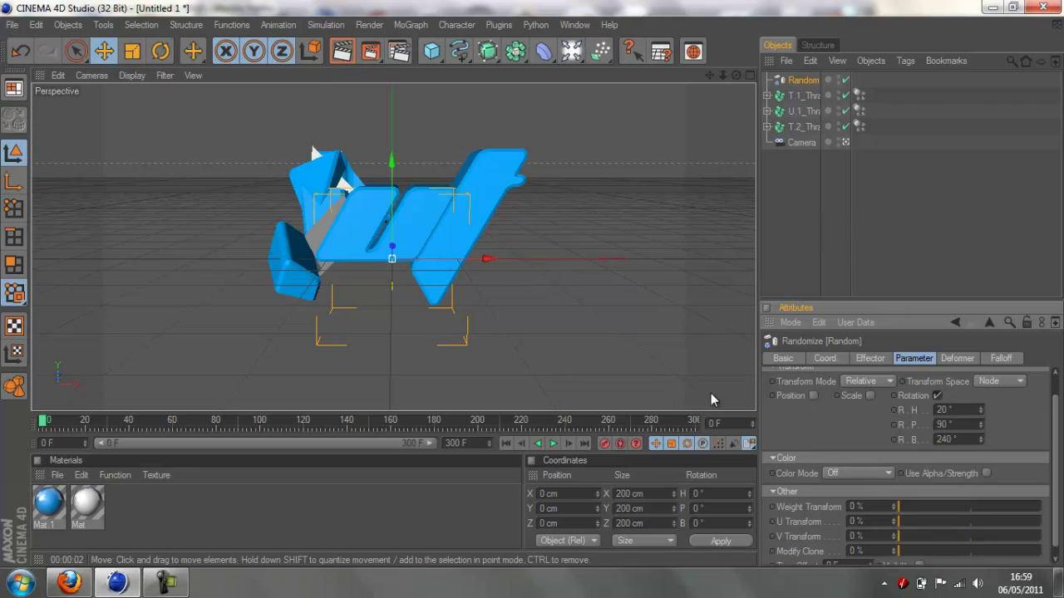
Enable automatic keyframing and key the T.2 Random effector's H, P and B rotation to 0° at frame 100
{"action": "left_click", "coordinate": [621, 445]}
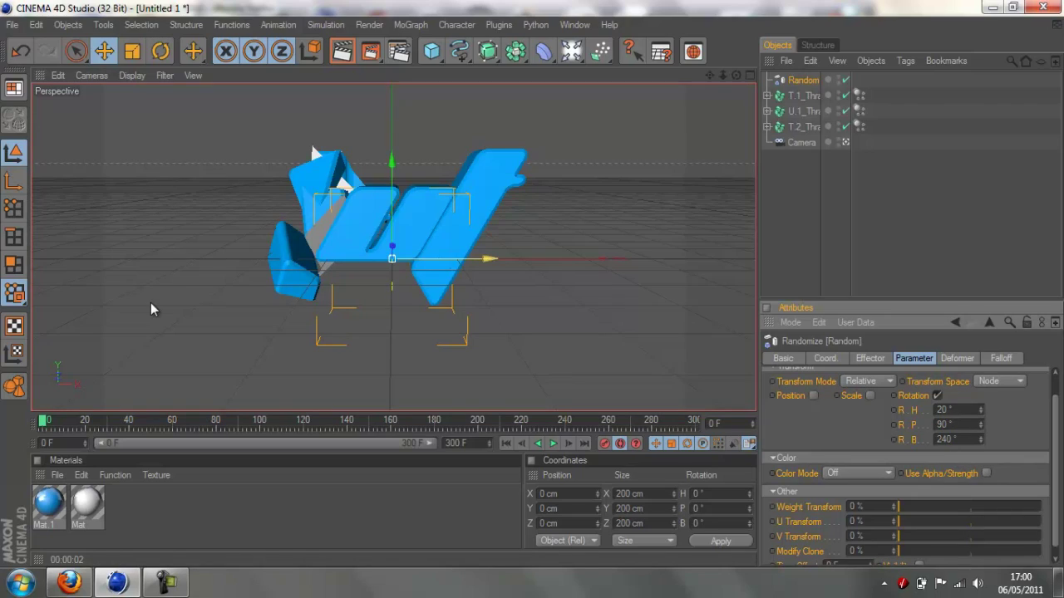
{"action": "left_click_drag", "start_coordinate": [185, 428], "coordinate": [281, 424]}
{"action": "left_click", "coordinate": [259, 421]}
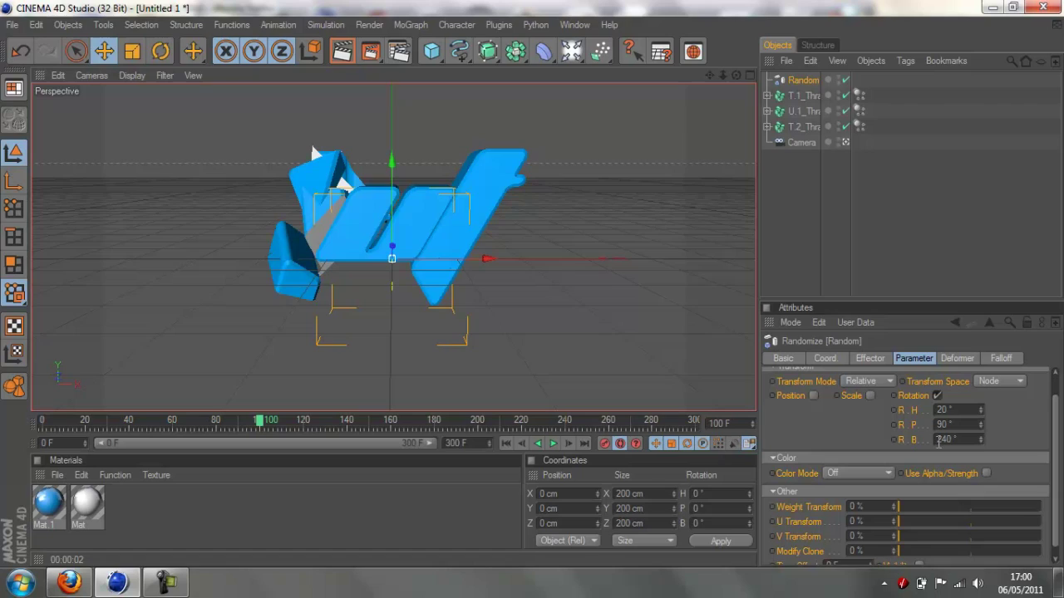
{"action": "double_click", "coordinate": [944, 411]}
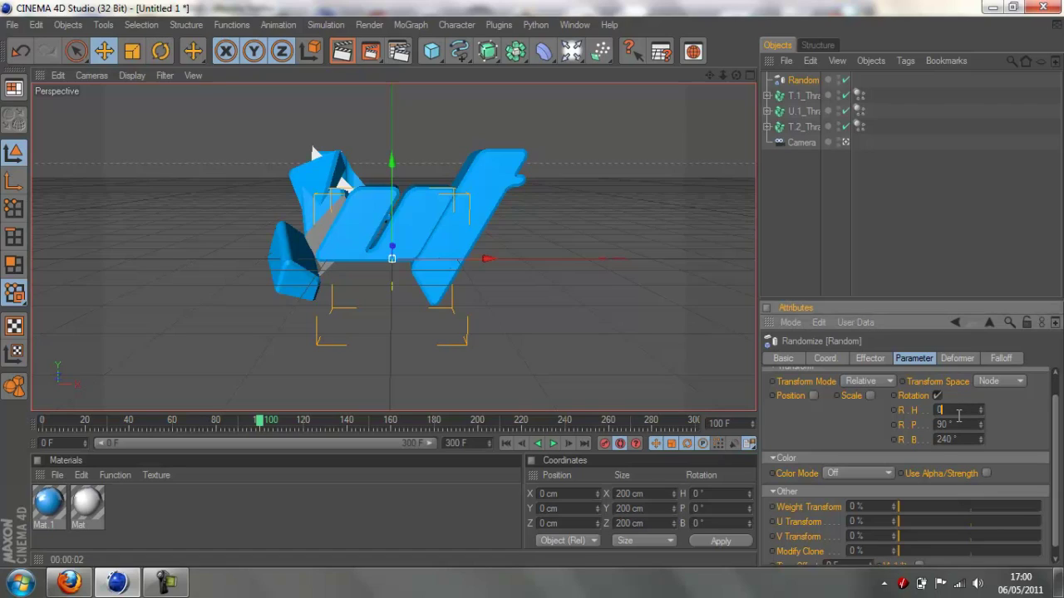
{"action": "type", "text": "0"}
{"action": "key", "text": "Tab"}
{"action": "type", "text": "0"}
{"action": "key", "text": "Tab"}
{"action": "type", "text": "0"}
{"action": "key", "text": "Return"}
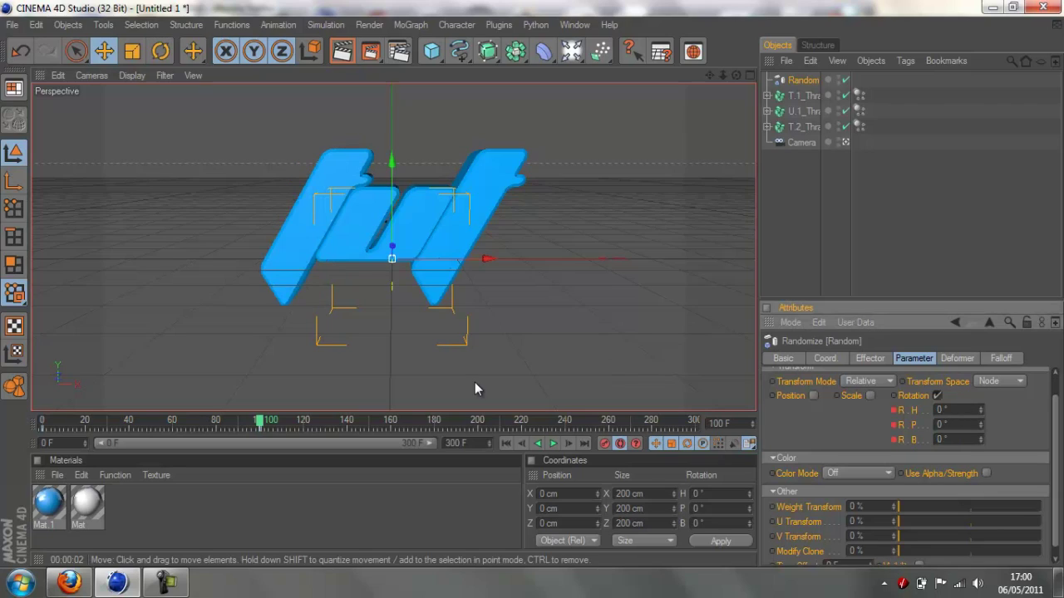
Deselect everything, preview the T.2 animation from the first frame, and return to frame 0
{"action": "left_click", "coordinate": [505, 443]}
{"action": "left_click", "coordinate": [796, 243]}
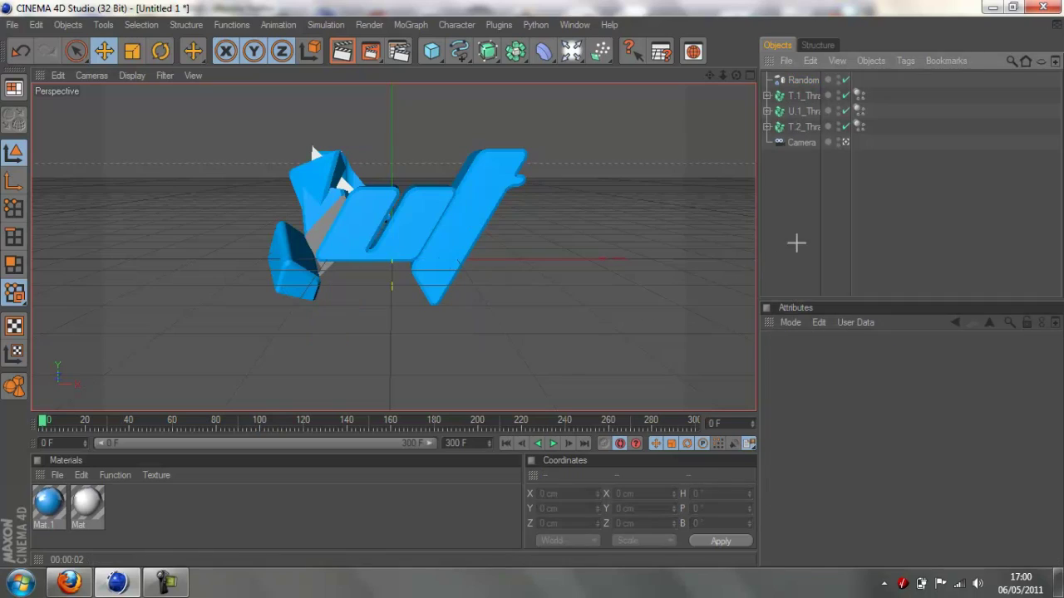
{"action": "left_click", "coordinate": [553, 443]}
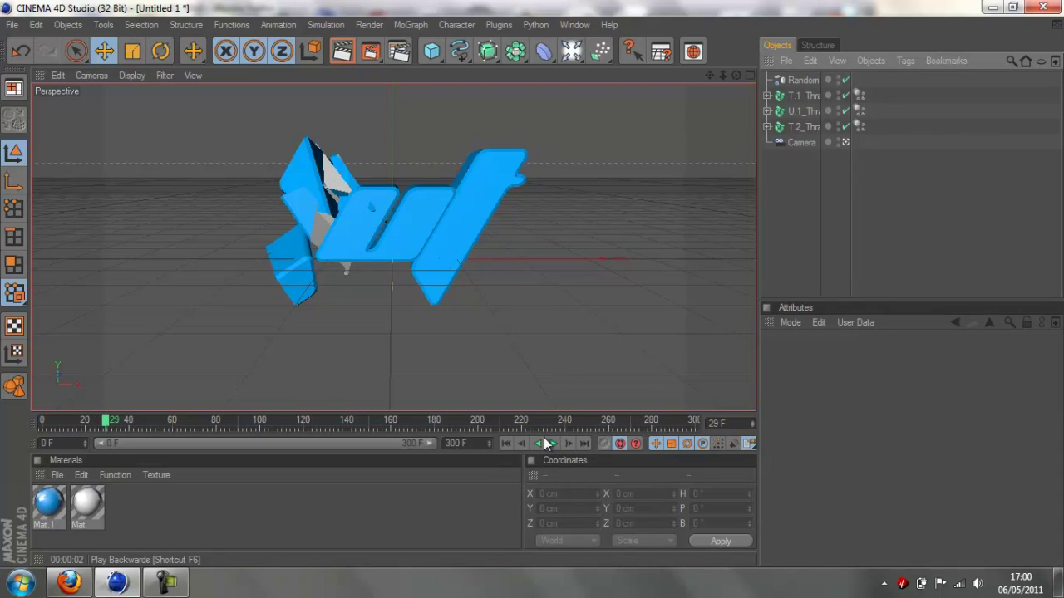
{"action": "left_click", "coordinate": [505, 443]}
Add a Random effector to the U.1 fracture object, with Position turned off and Rotation turned on
{"action": "left_click", "coordinate": [812, 111]}
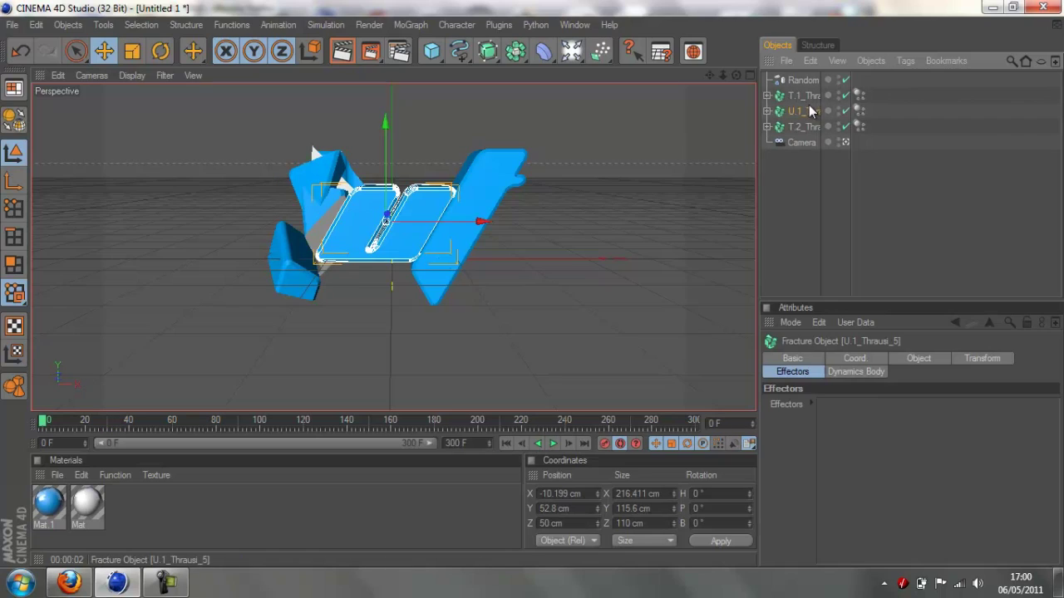
{"action": "left_click", "coordinate": [411, 24]}
{"action": "mouse_move", "coordinate": [442, 50]}
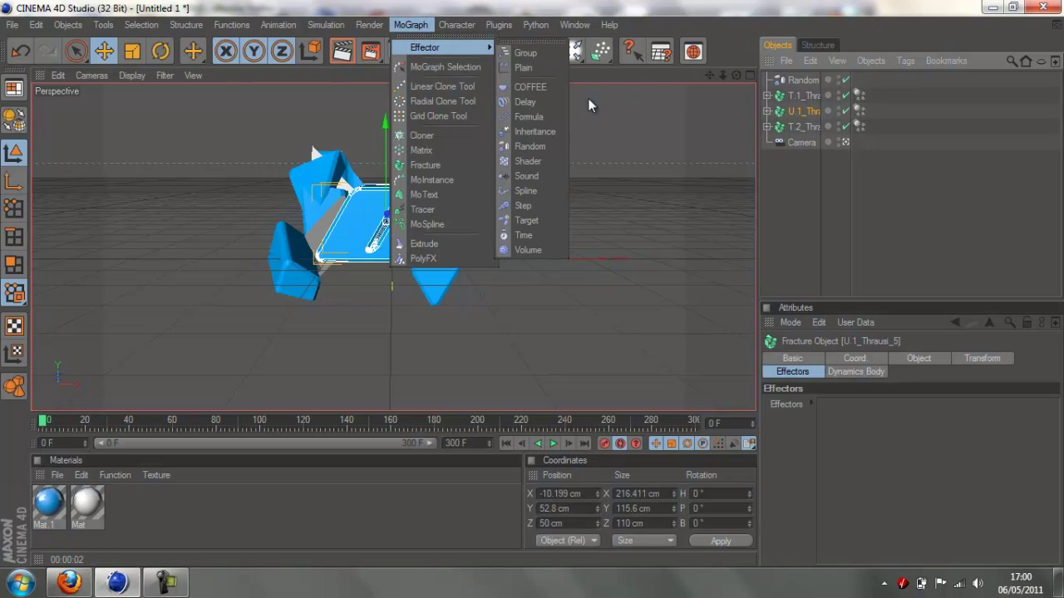
{"action": "left_click", "coordinate": [529, 146]}
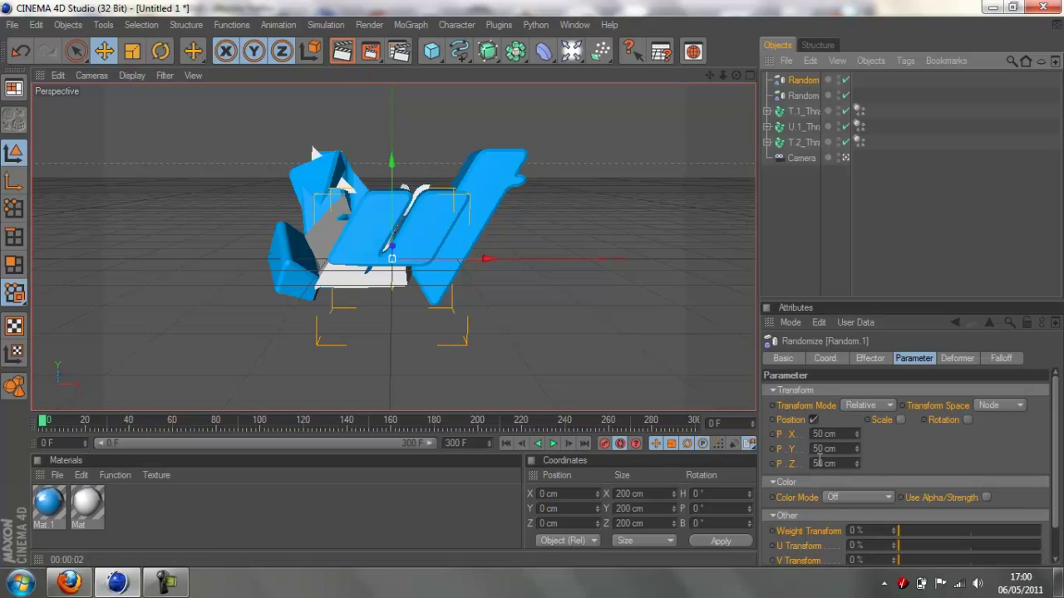
{"action": "left_click", "coordinate": [813, 419]}
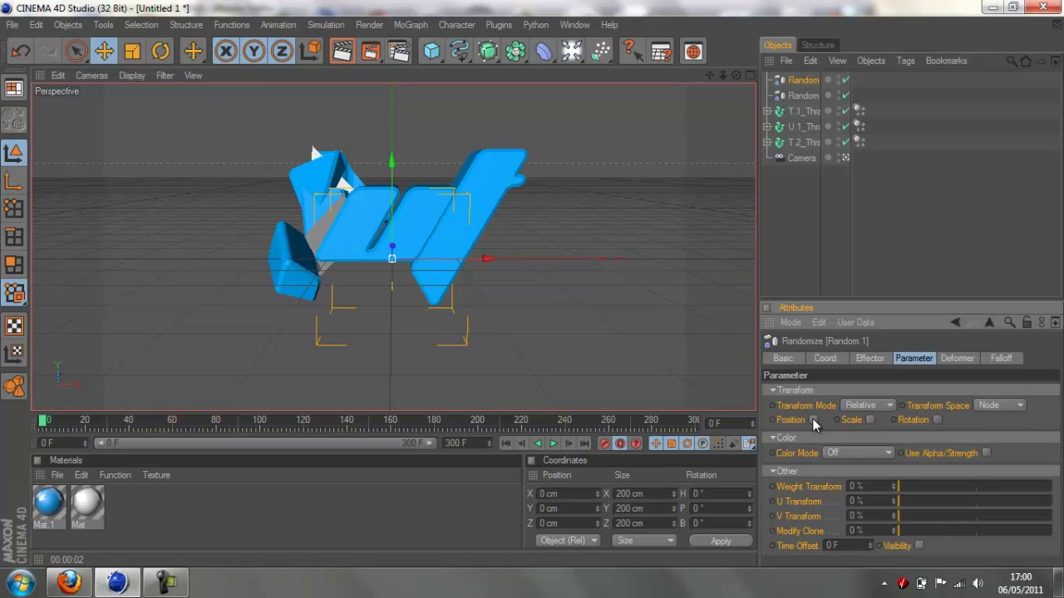
{"action": "left_click", "coordinate": [937, 420]}
Set the U.1 Random effector's rotation to H 120°, P 10° and B 300° at frame 0
{"action": "left_click", "coordinate": [976, 434]}
{"action": "type", "text": "120"}
{"action": "key", "text": "Tab"}
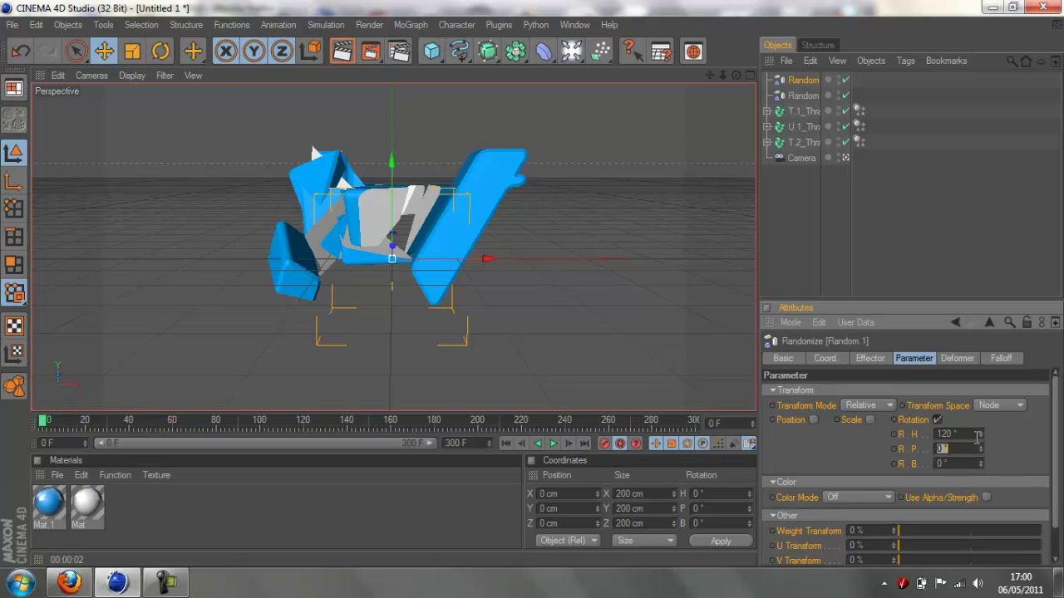
{"action": "type", "text": "10"}
{"action": "key", "text": "Tab"}
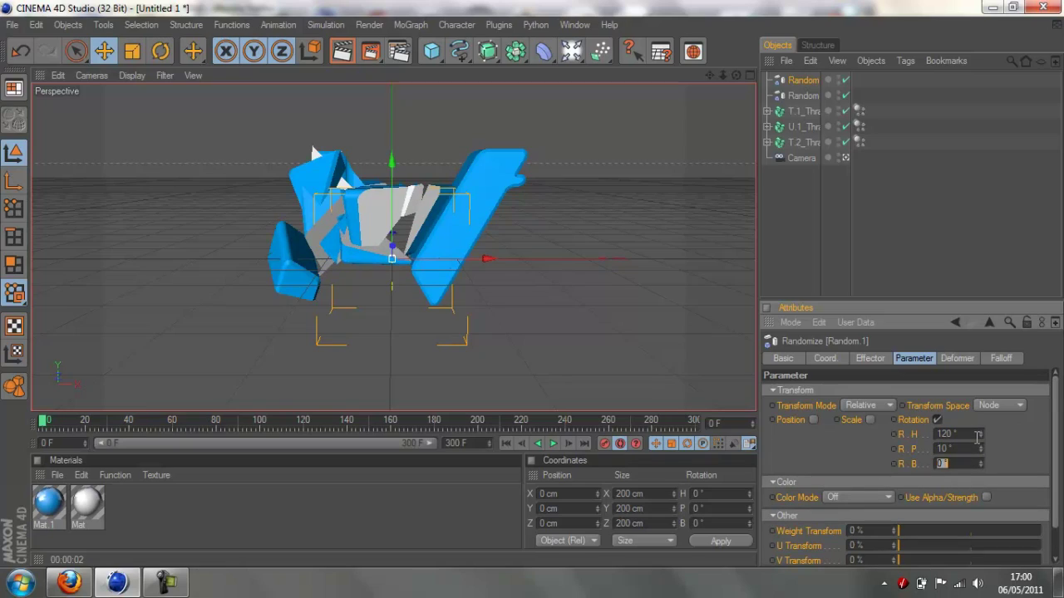
{"action": "type", "text": "300"}
{"action": "key", "text": "Return"}
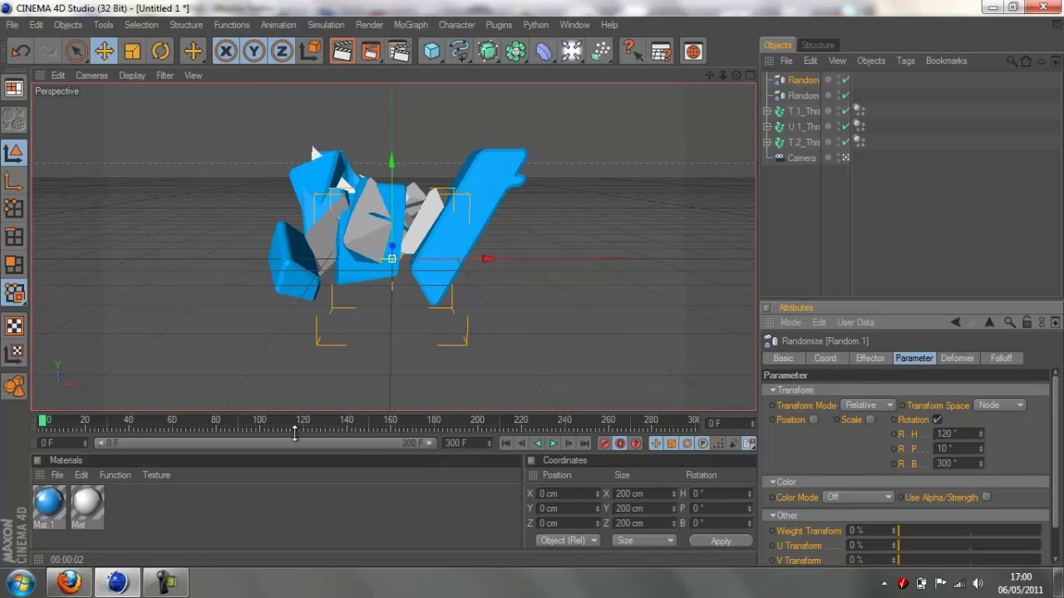
Key the U.1 Random effector's H, P and B rotation to 0° at frame 100
{"action": "left_click", "coordinate": [253, 421]}
{"action": "left_click_drag", "start_coordinate": [254, 422], "coordinate": [259, 422]}
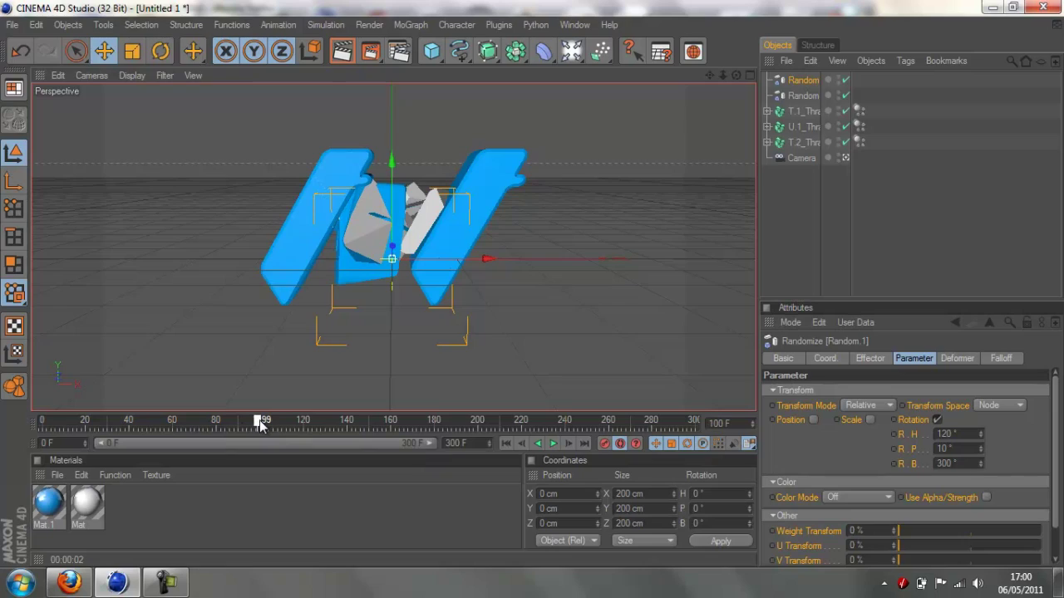
{"action": "double_click", "coordinate": [956, 433]}
{"action": "type", "text": "0"}
{"action": "key", "text": "Tab"}
{"action": "type", "text": "0"}
{"action": "key", "text": "Tab"}
{"action": "type", "text": "0"}
{"action": "key", "text": "Return"}
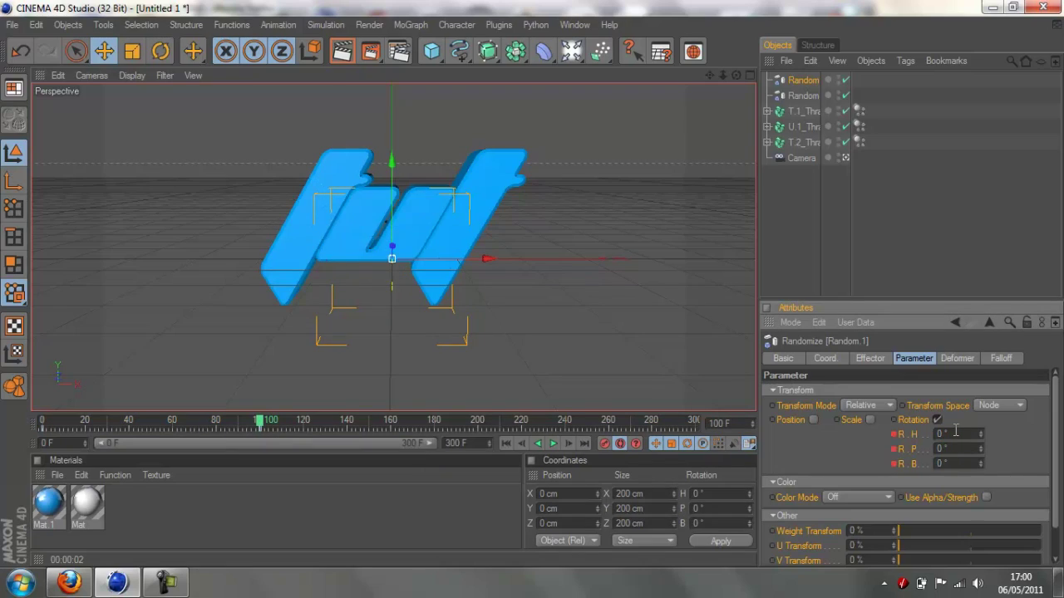
Add a Random effector to the T.1 fracture object and switch it from Position to Rotation at frame 100
{"action": "left_click", "coordinate": [803, 110]}
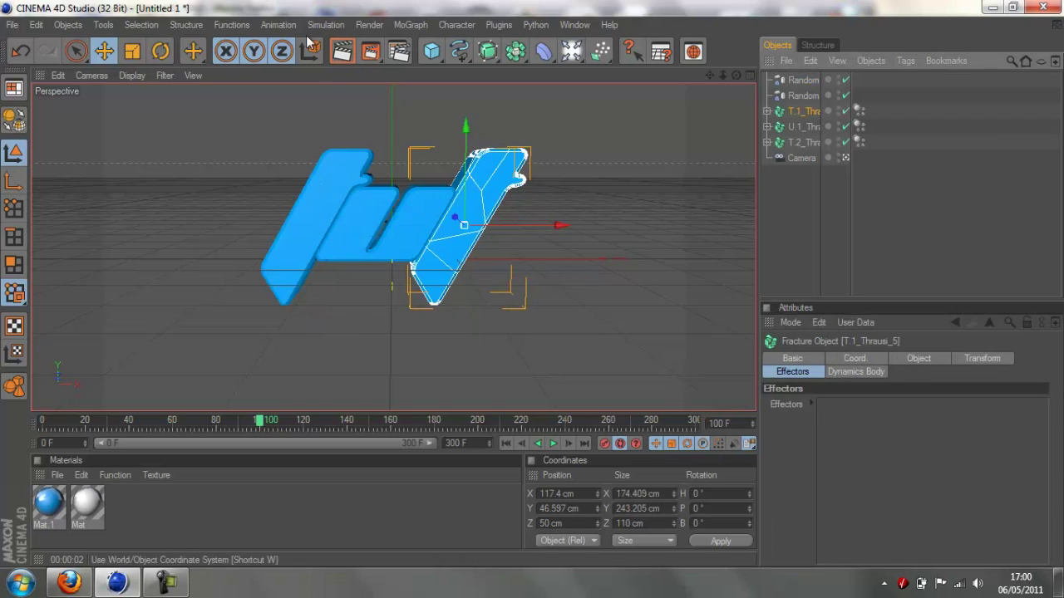
{"action": "left_click", "coordinate": [411, 25]}
{"action": "mouse_move", "coordinate": [448, 48]}
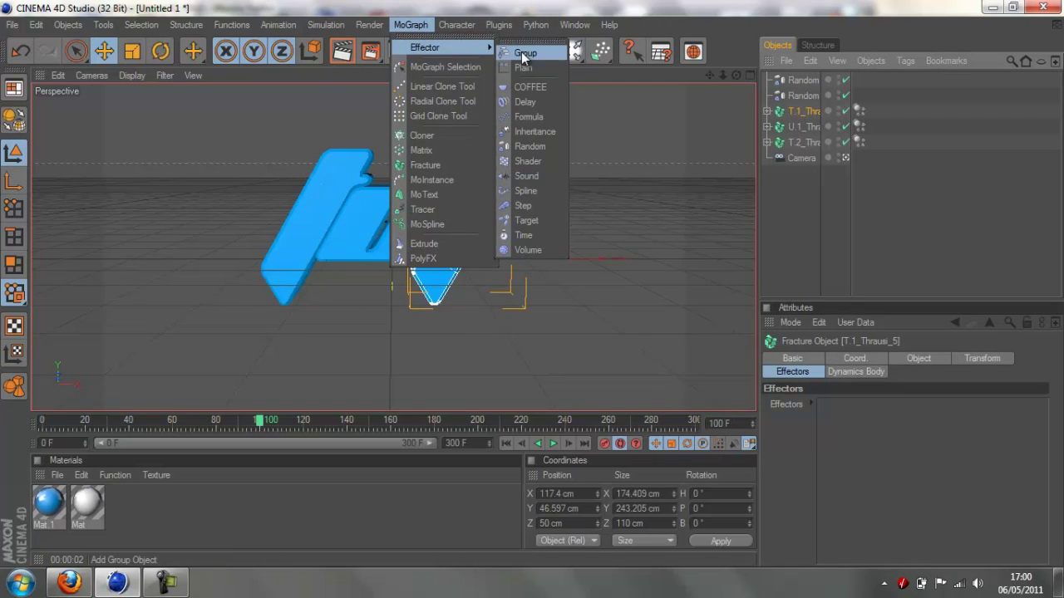
{"action": "left_click", "coordinate": [527, 148]}
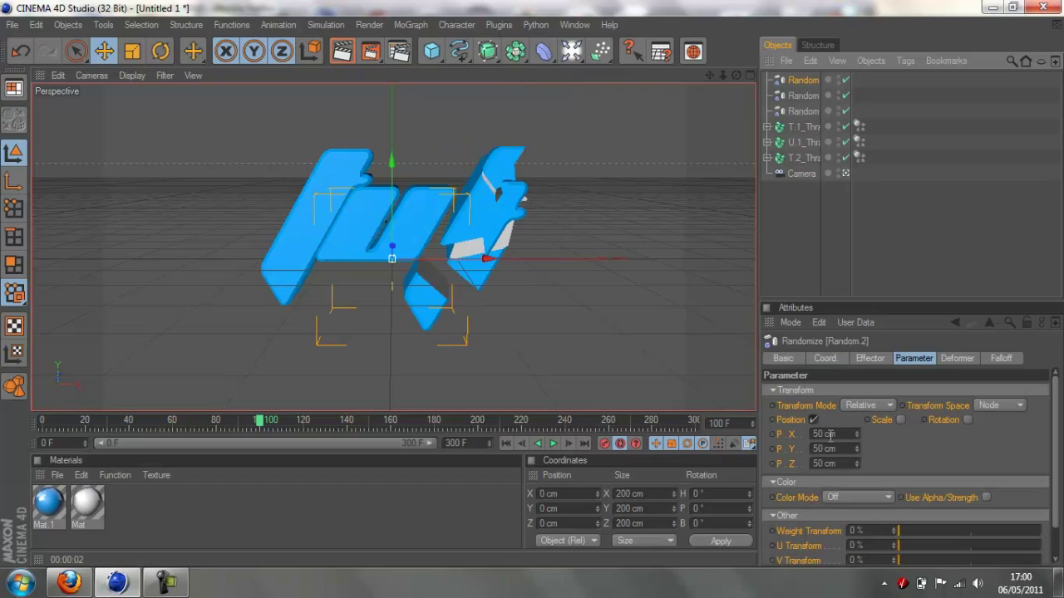
{"action": "left_click", "coordinate": [814, 419]}
{"action": "left_click", "coordinate": [937, 420]}
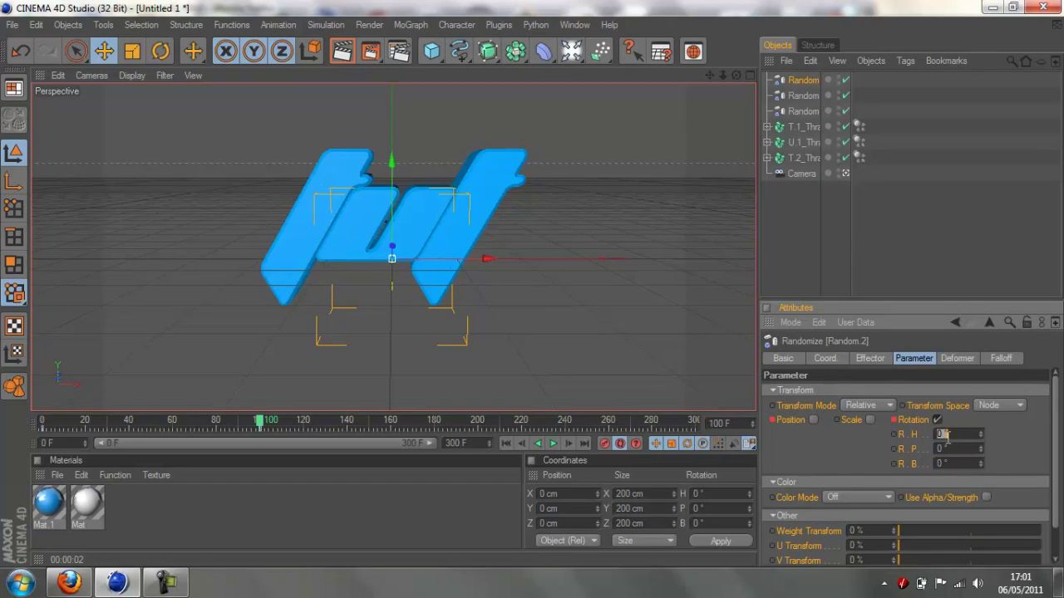
At frame 0, switch the T.1 Random effector from Position to Rotation, with H 40°, P 90° and B 360°
{"action": "left_click", "coordinate": [507, 443]}
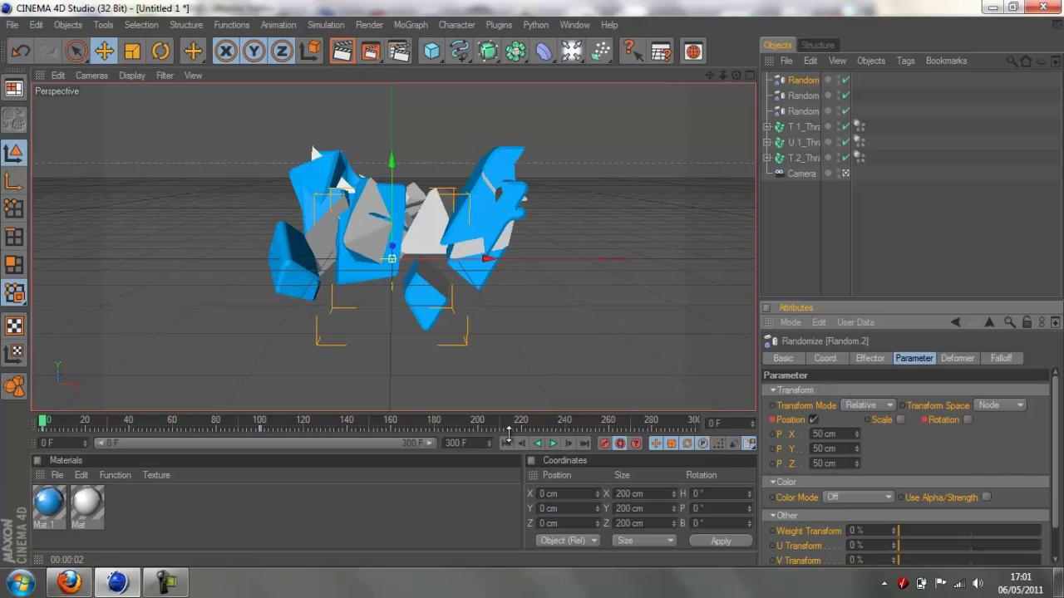
{"action": "left_click", "coordinate": [967, 419]}
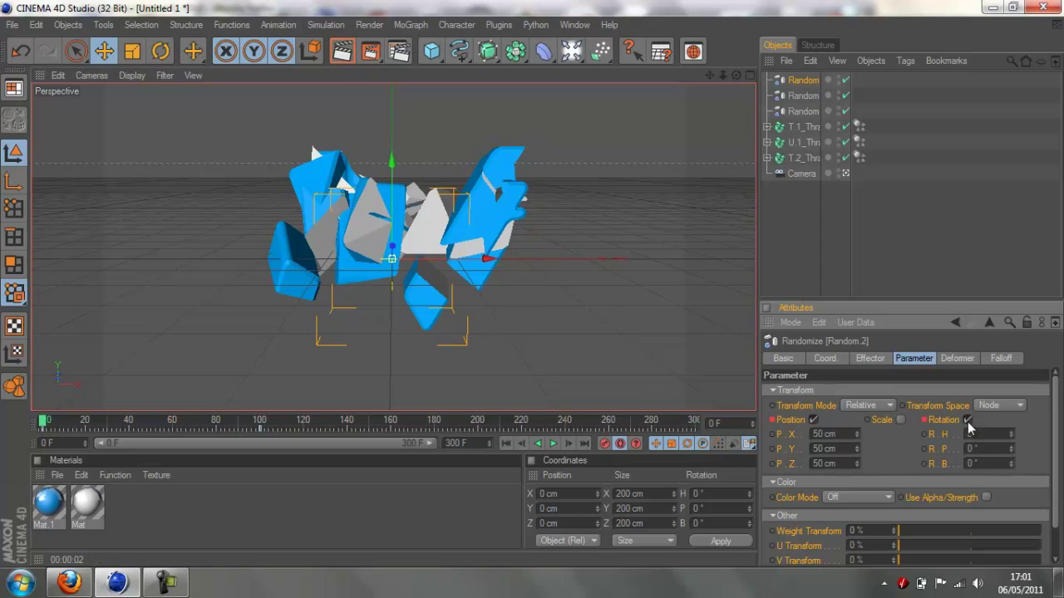
{"action": "left_click", "coordinate": [813, 420]}
{"action": "left_click", "coordinate": [956, 434]}
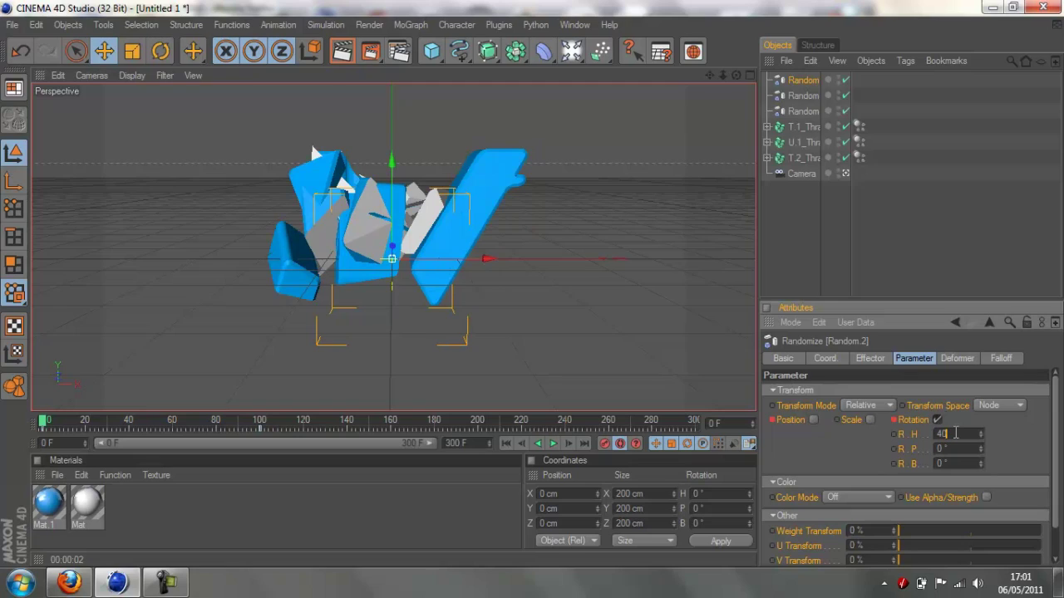
{"action": "key", "text": "Tab"}
{"action": "type", "text": "90"}
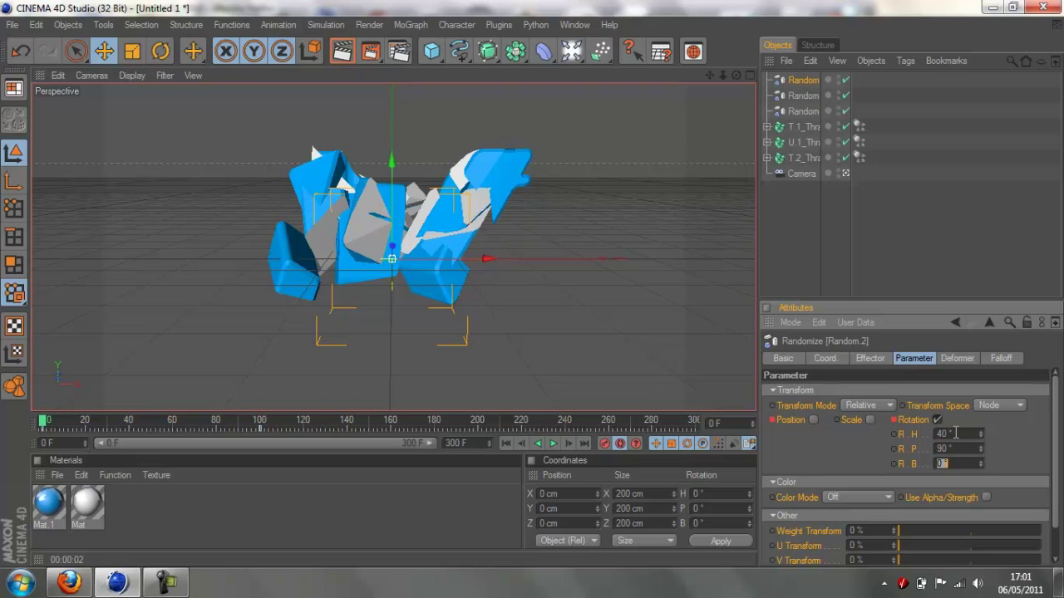
{"action": "key", "text": "Tab"}
{"action": "type", "text": "360"}
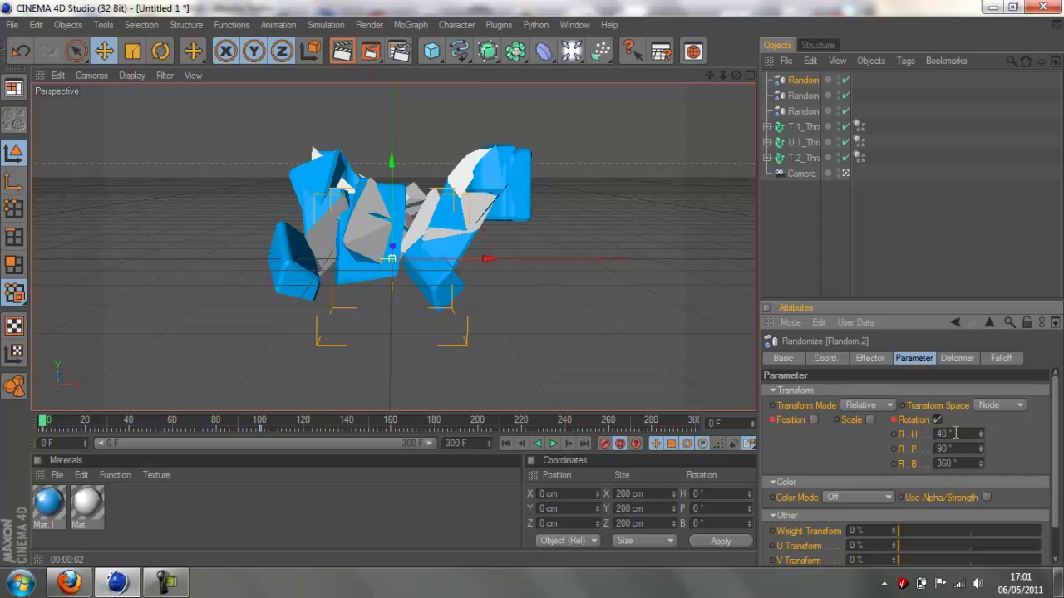
{"action": "key", "text": "Return"}
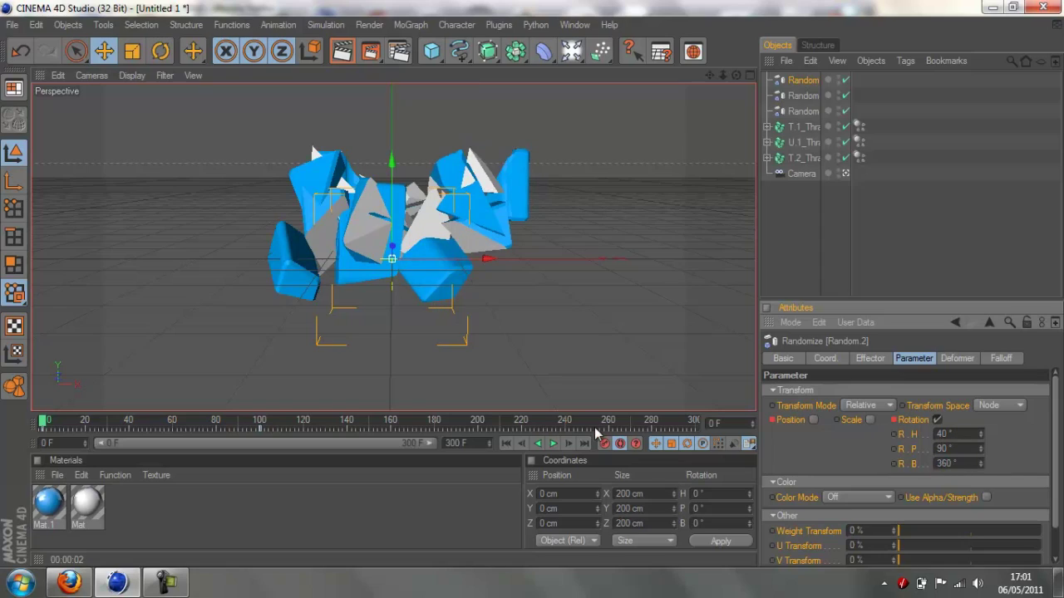
Key the T.1 Random effector's H, P and B rotation to 0° at frame 100
{"action": "left_click", "coordinate": [259, 422]}
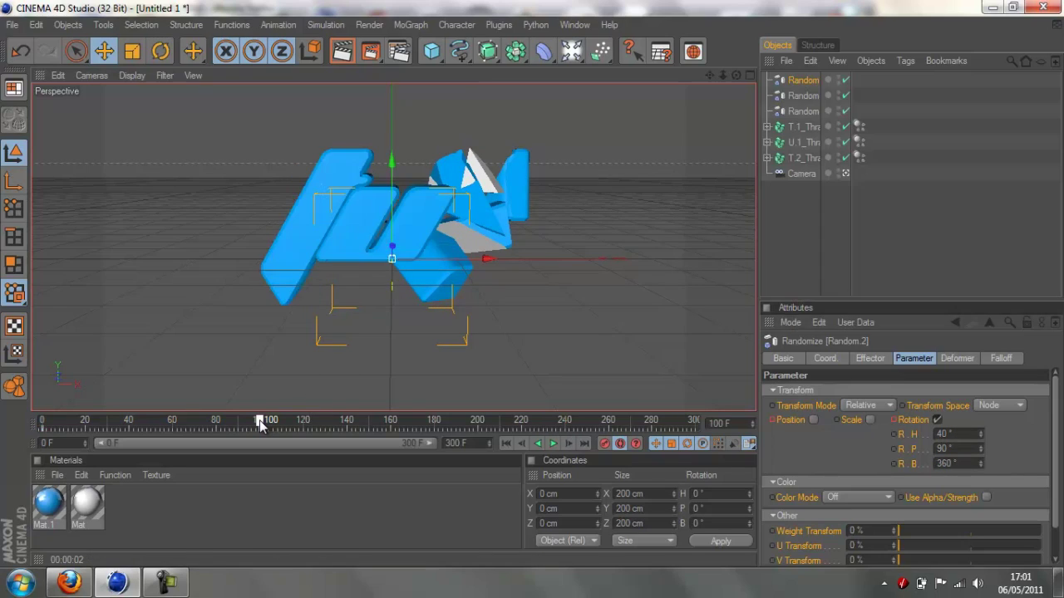
{"action": "double_click", "coordinate": [955, 433]}
{"action": "type", "text": "0"}
{"action": "key", "text": "Tab"}
{"action": "type", "text": "0"}
{"action": "key", "text": "Tab"}
{"action": "type", "text": "0"}
{"action": "key", "text": "Return"}
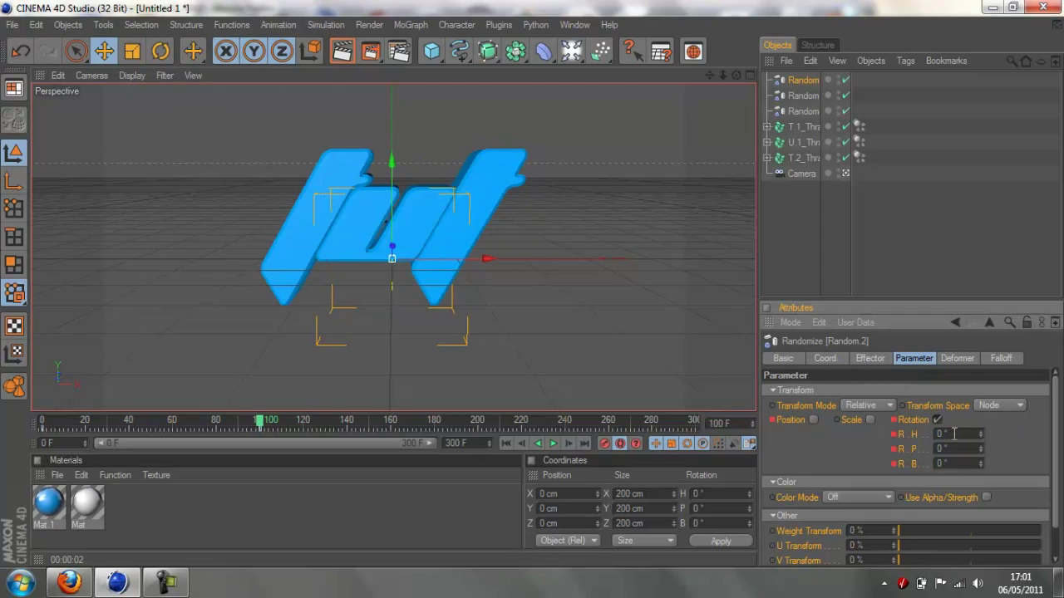
{"action": "left_click", "coordinate": [829, 195]}
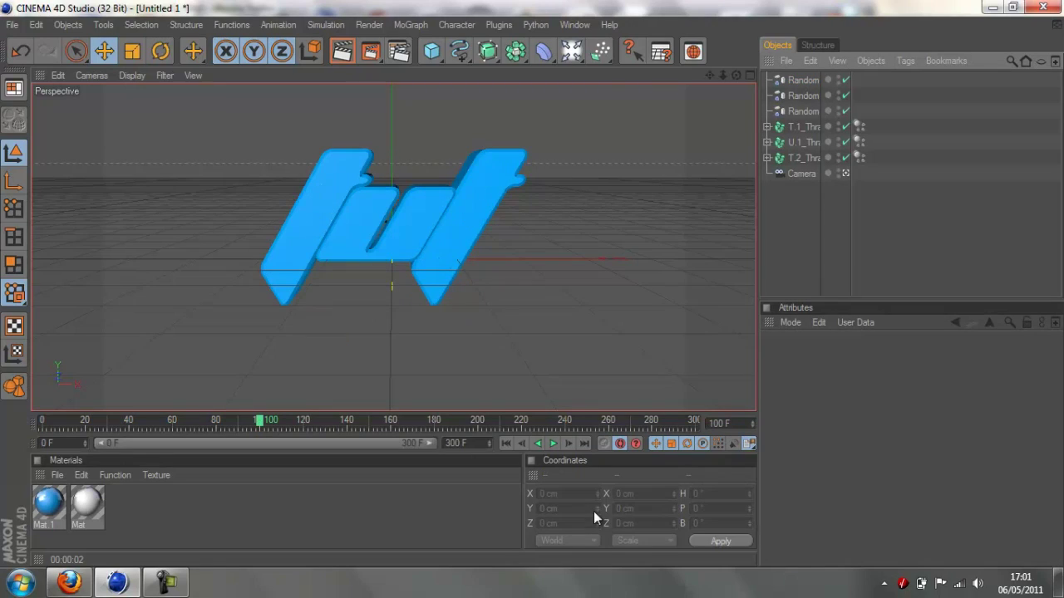
Play the animation from the first frame to check how all three letters assemble, and stop playback past frame 100
{"action": "left_click", "coordinate": [501, 443]}
{"action": "left_click", "coordinate": [553, 443]}
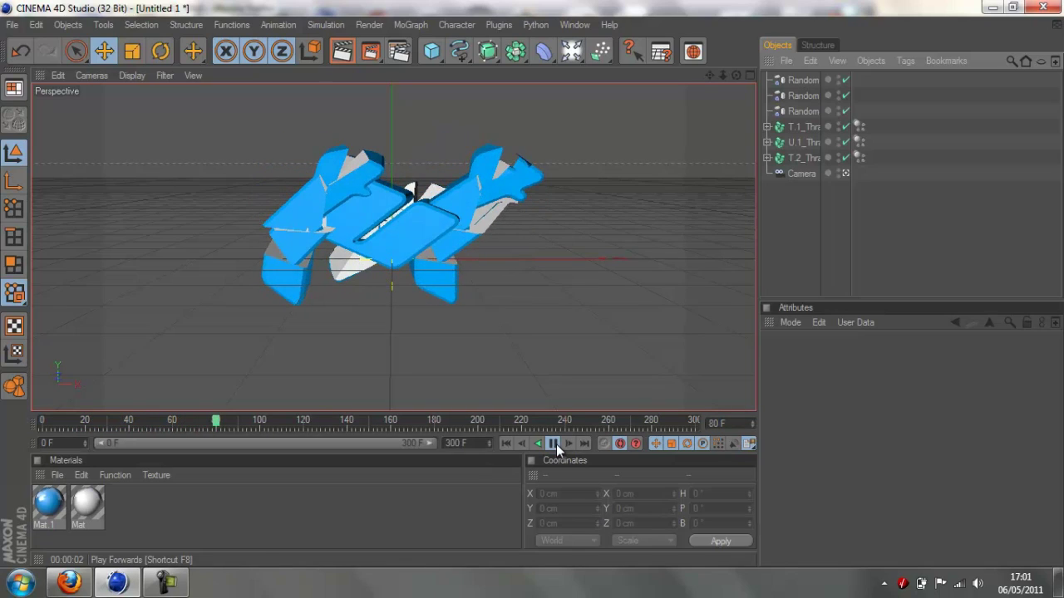
{"action": "left_click", "coordinate": [555, 444]}
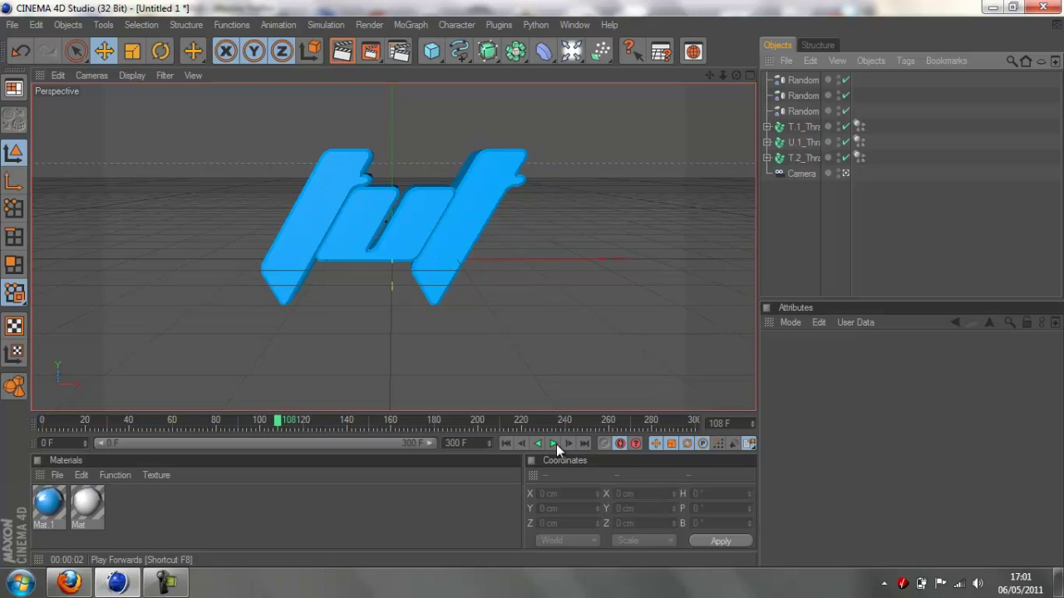
View the reference Gaming Nest intro in Firefox, then return to Cinema 4D and render the assembled letters in the viewport
{"action": "left_click", "coordinate": [69, 583]}
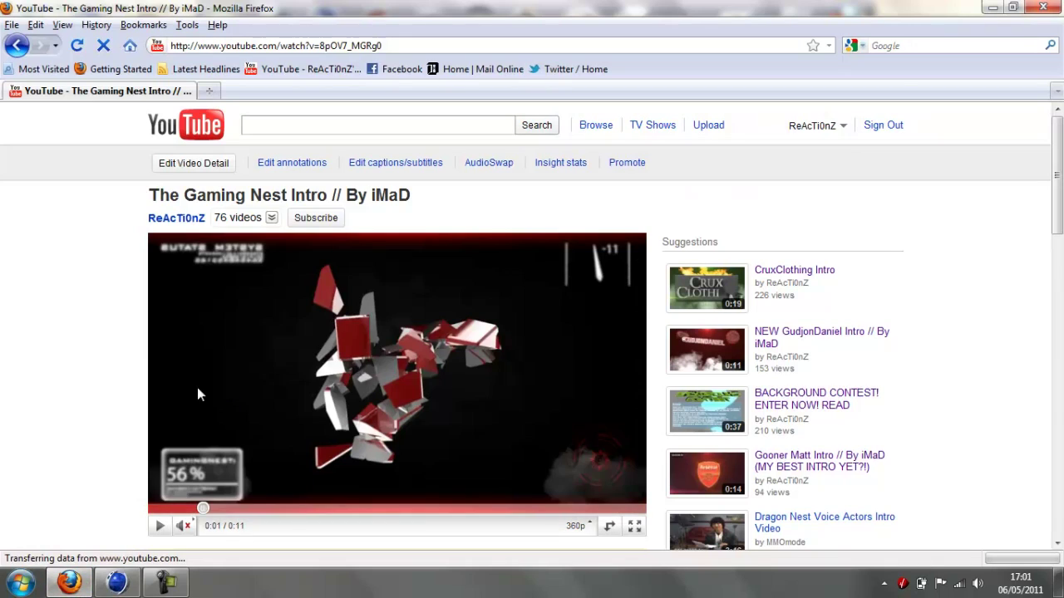
{"action": "left_click", "coordinate": [117, 583]}
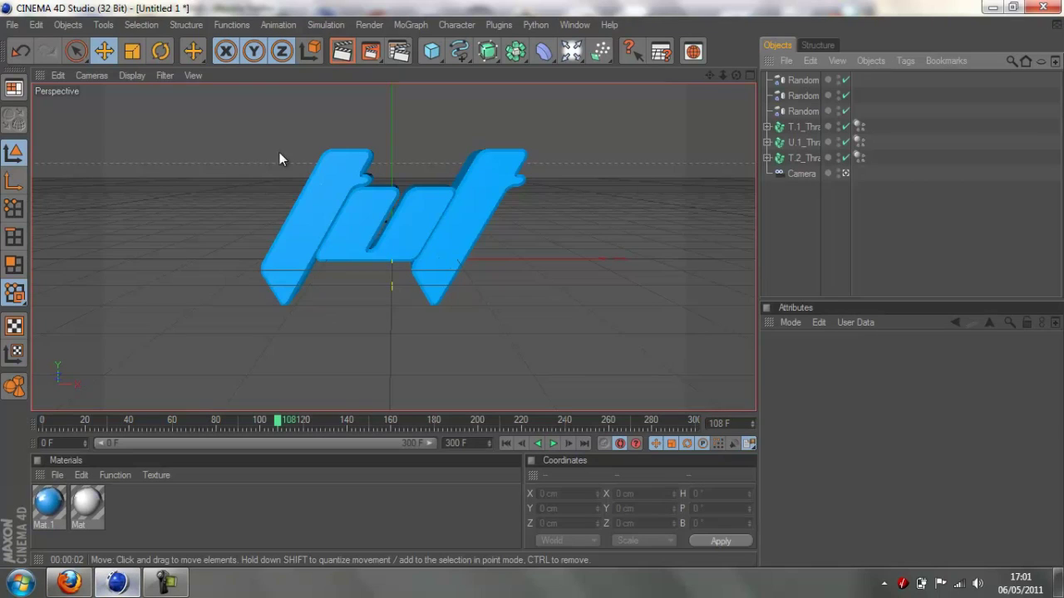
{"action": "left_click", "coordinate": [341, 50]}
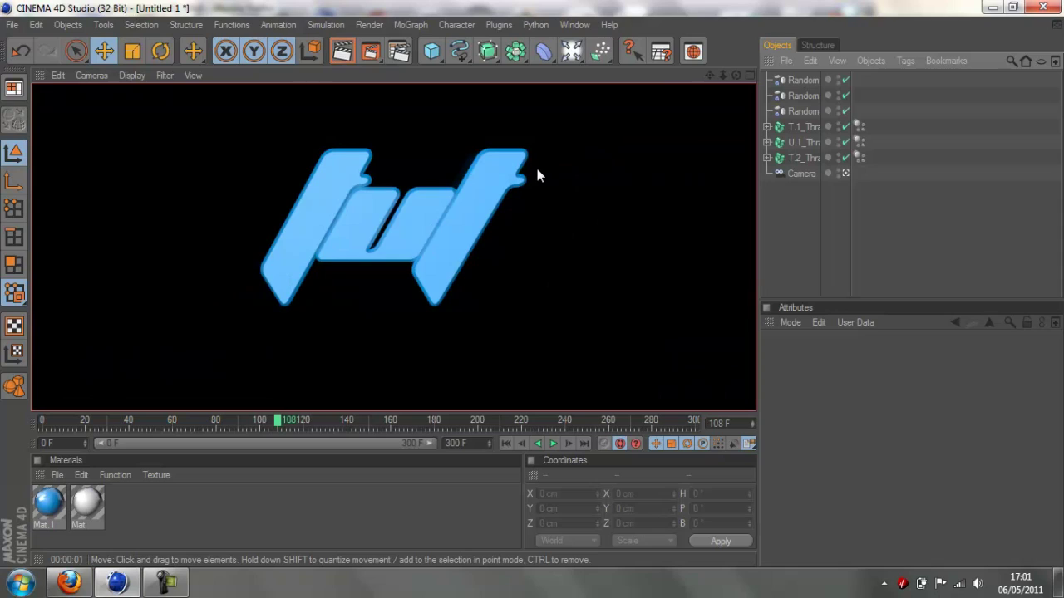
Add a Sky object to the scene
{"action": "left_click", "coordinate": [823, 193]}
{"action": "left_click_drag", "start_coordinate": [581, 51], "coordinate": [611, 206]}
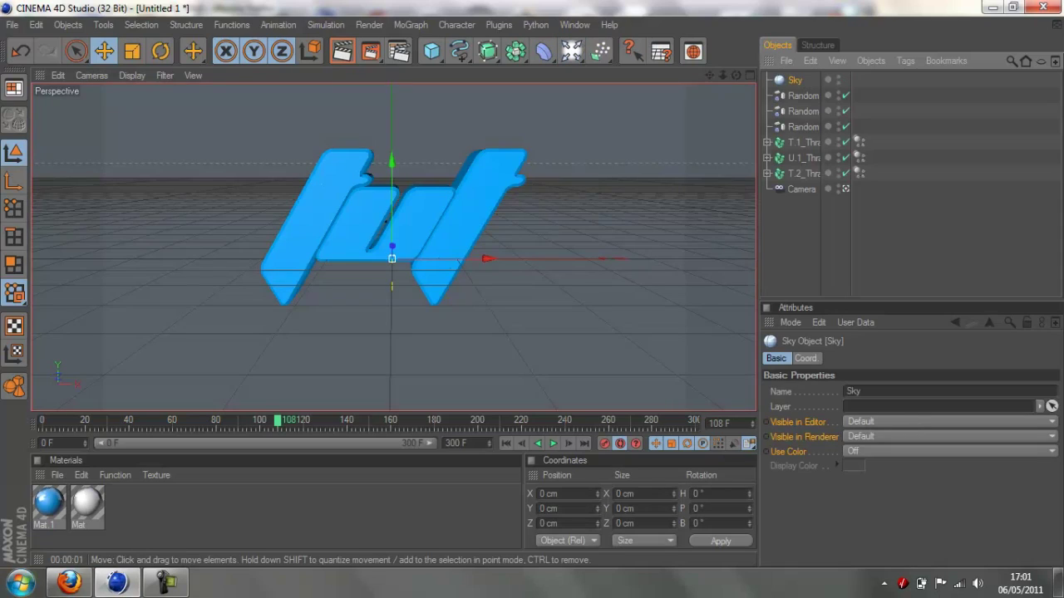
{"action": "left_click", "coordinate": [119, 529]}
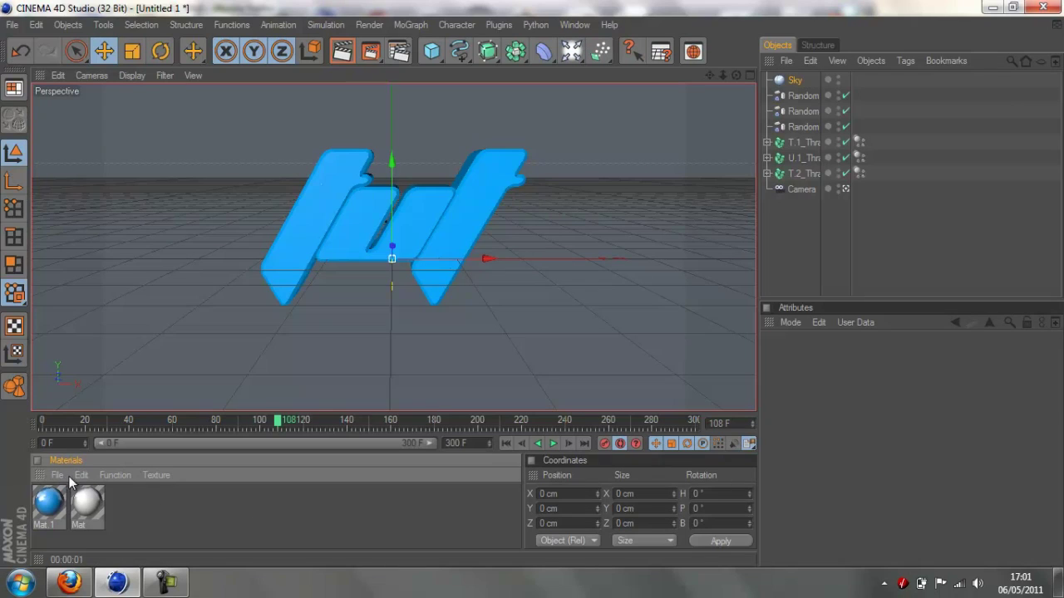
Create a material from studio015 in the Documents HDRI folder, without copying the image to the document location
{"action": "left_click", "coordinate": [18, 582]}
{"action": "left_click", "coordinate": [255, 241]}
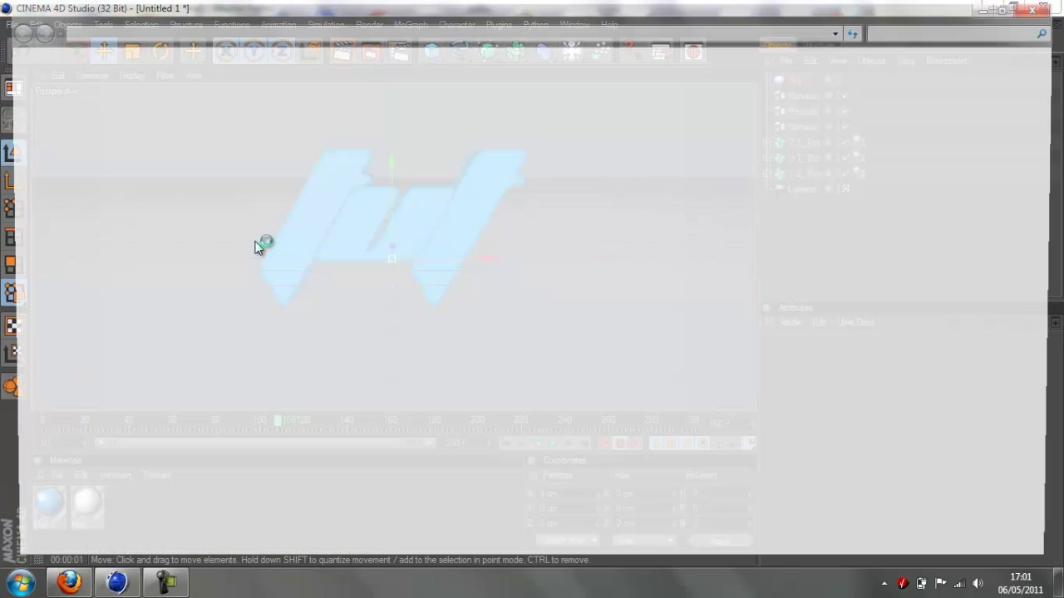
{"action": "left_click", "coordinate": [438, 262]}
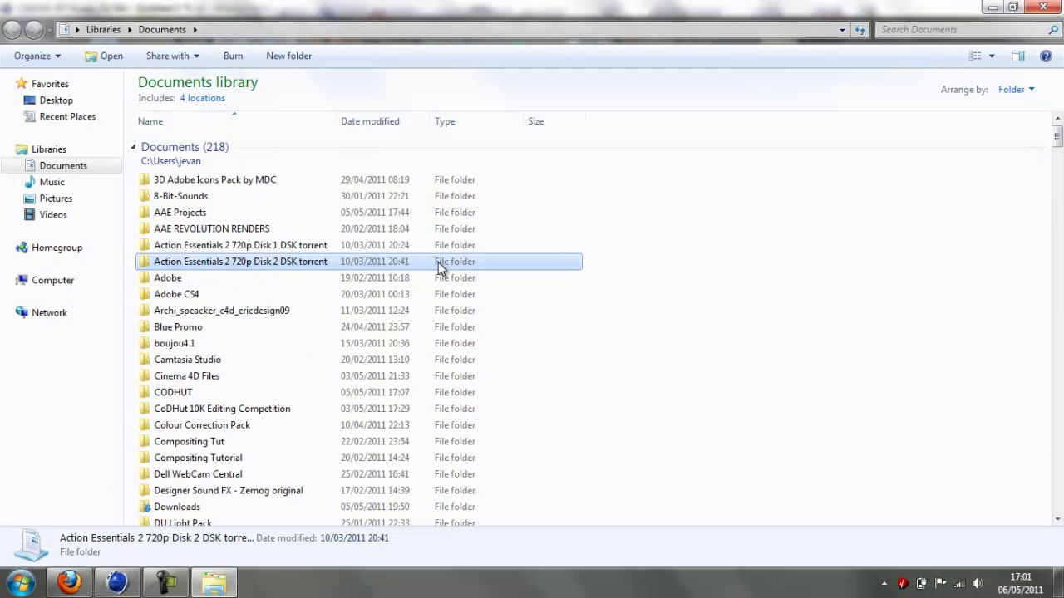
{"action": "key", "text": "h"}
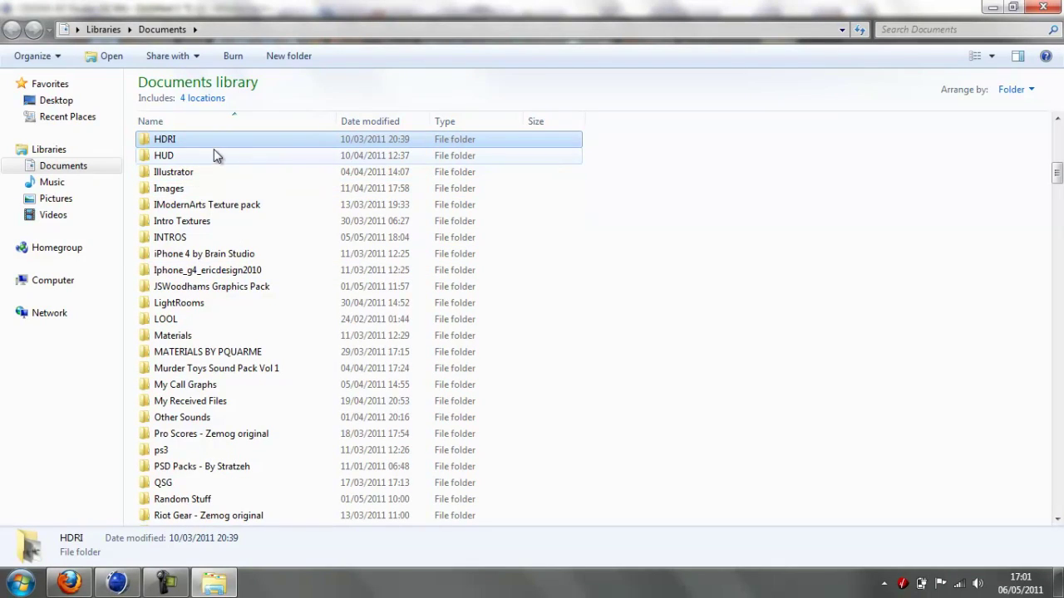
{"action": "double_click", "coordinate": [211, 144]}
{"action": "key", "text": "Page_Down"}
{"action": "key", "text": "Page_Down"}
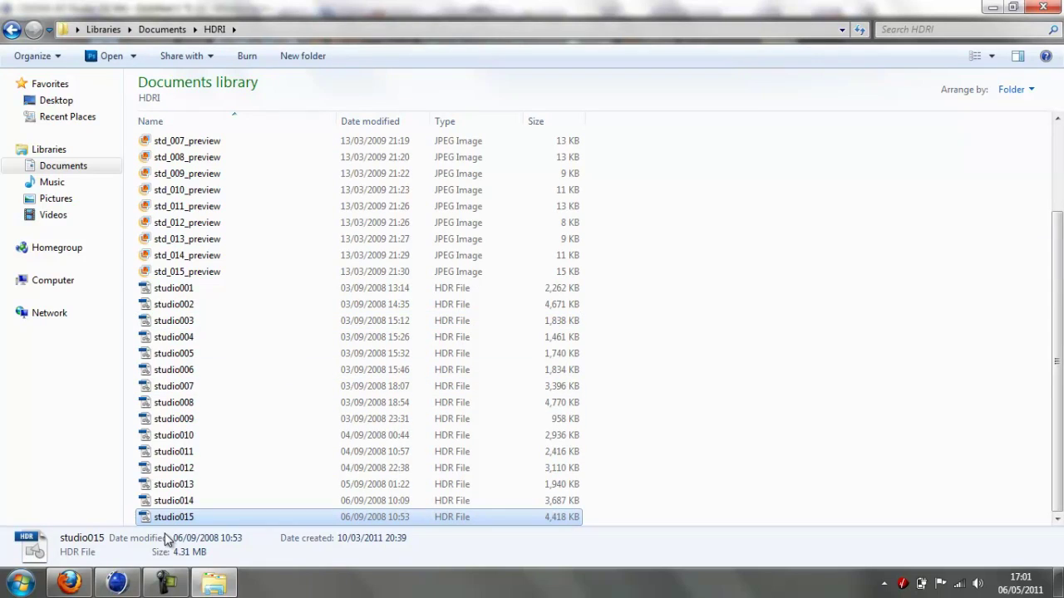
{"action": "left_click_drag", "start_coordinate": [167, 521], "coordinate": [205, 472]}
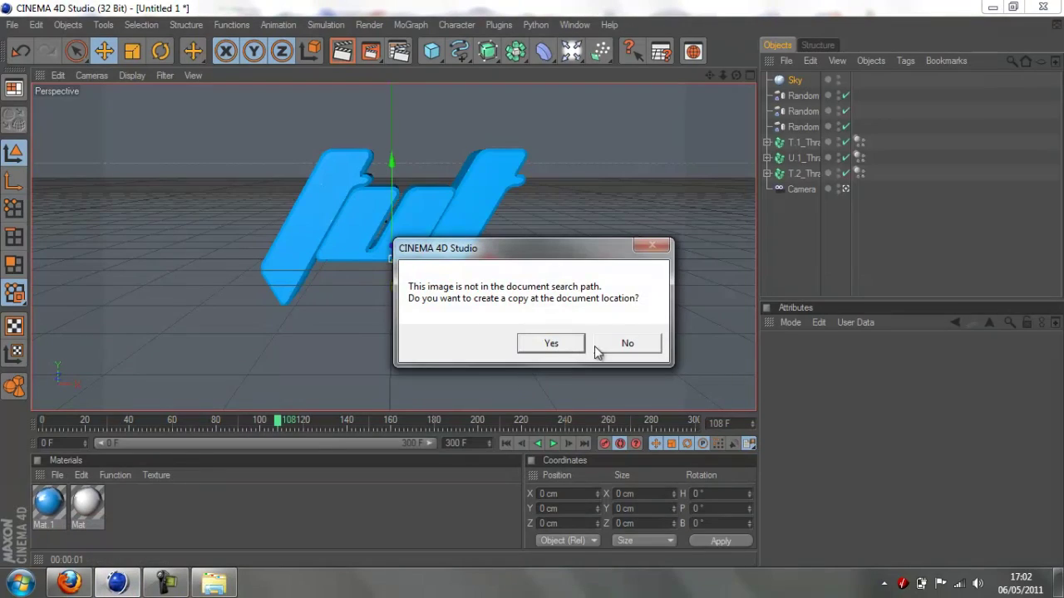
{"action": "left_click", "coordinate": [627, 349]}
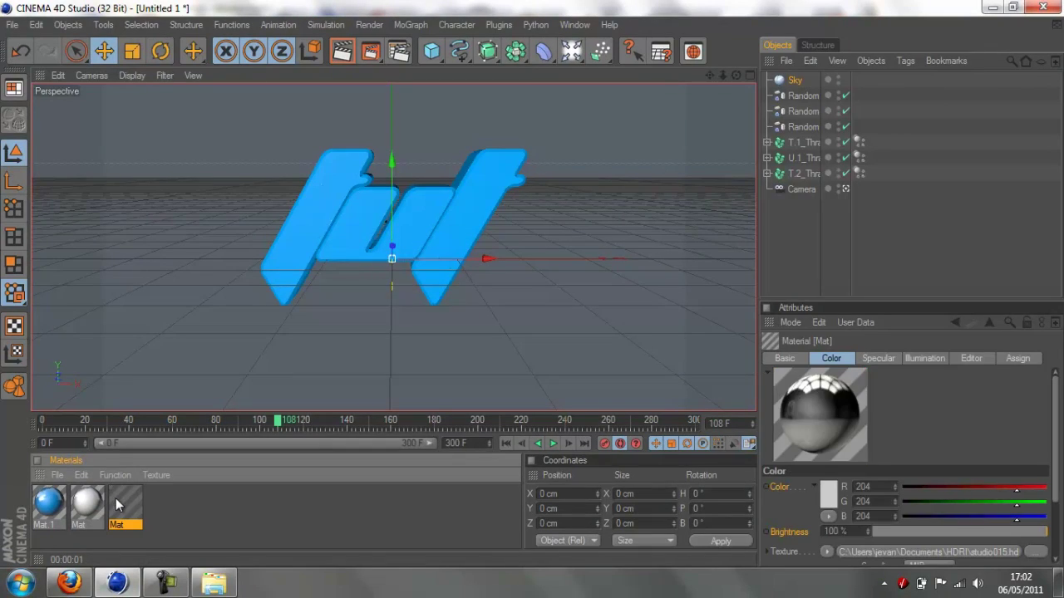
Apply the studio015 HDRI material to the Sky and render the letters in the viewport at the current and an earlier frame
{"action": "left_click_drag", "start_coordinate": [123, 498], "coordinate": [831, 79]}
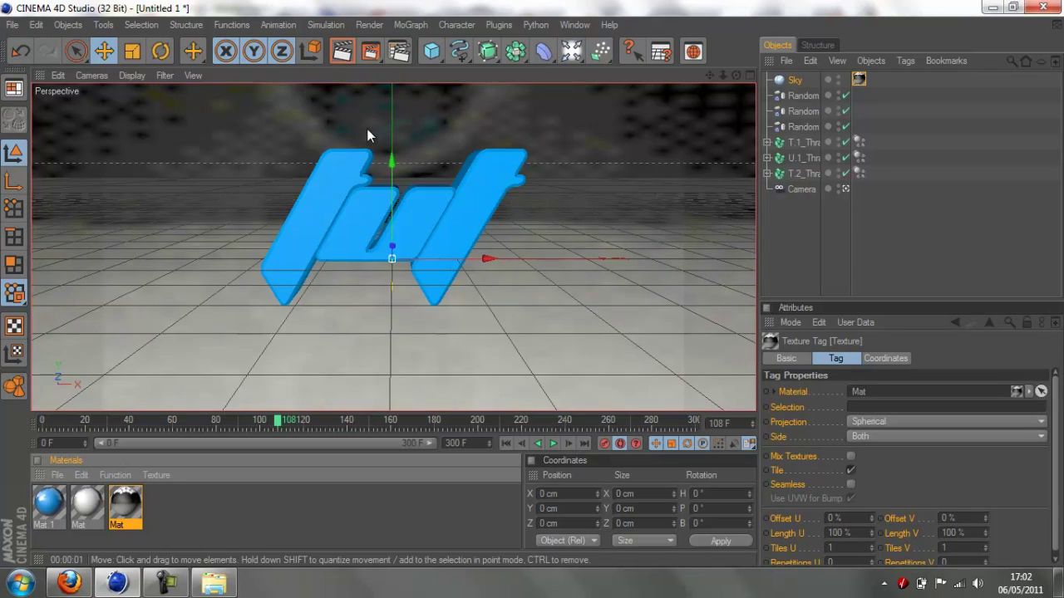
{"action": "left_click", "coordinate": [342, 52]}
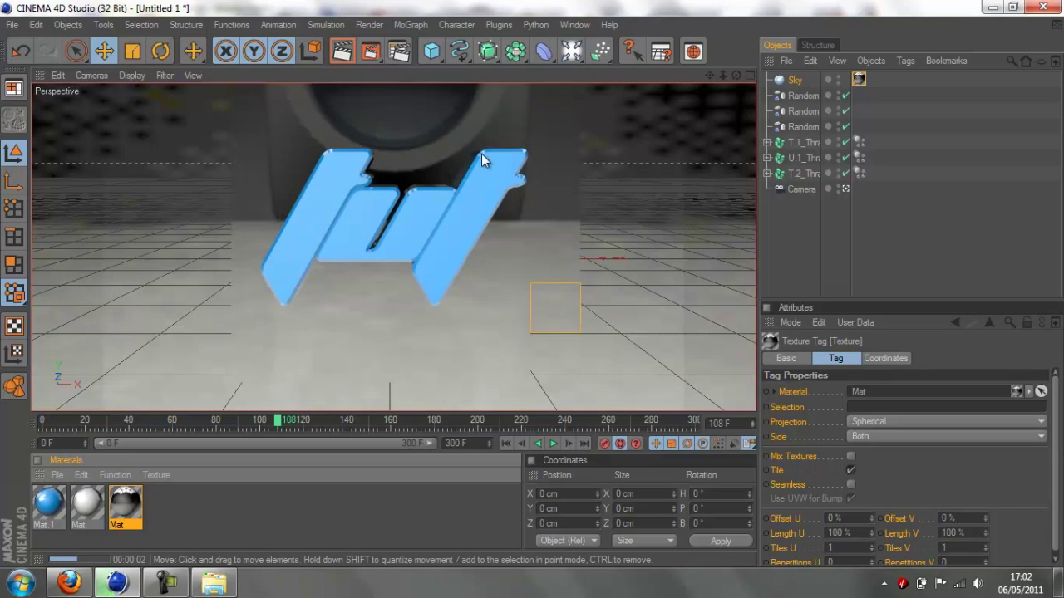
{"action": "left_click_drag", "start_coordinate": [224, 424], "coordinate": [169, 426]}
{"action": "left_click", "coordinate": [344, 52]}
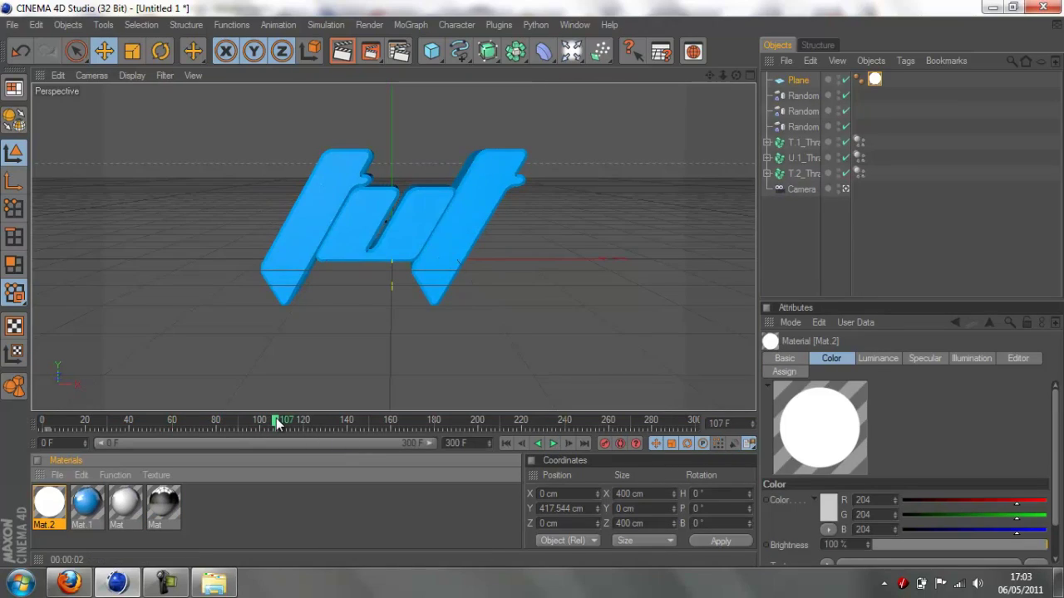
Key the disabled Enabled setting of the T.1, U.1 and T.2 Dynamics Body tags together at frame 139
{"action": "left_click_drag", "start_coordinate": [278, 421], "coordinate": [306, 424]}
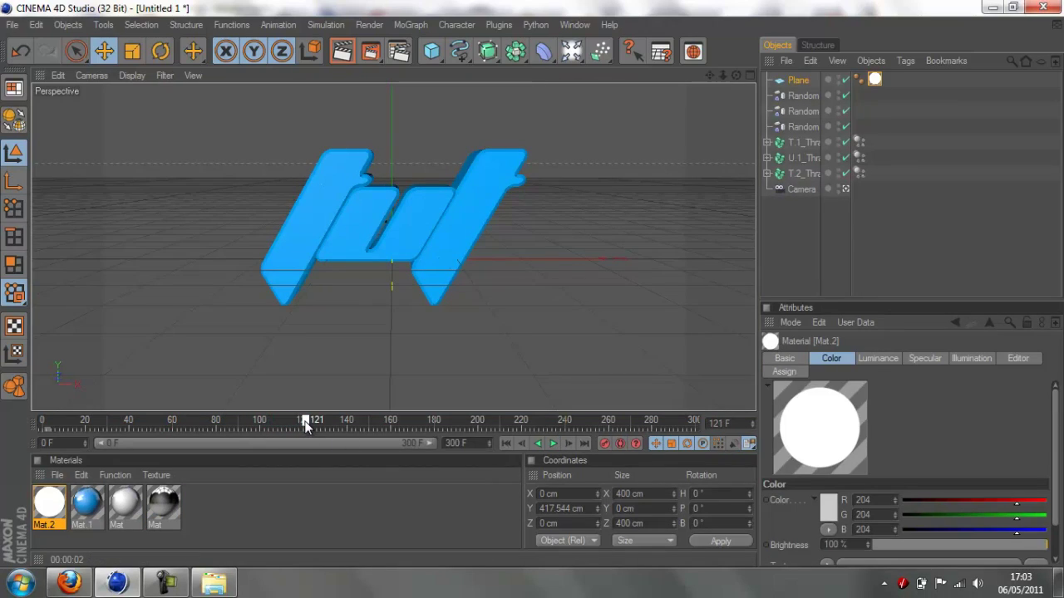
{"action": "left_click_drag", "start_coordinate": [346, 420], "coordinate": [348, 421]}
{"action": "left_click_drag", "start_coordinate": [872, 136], "coordinate": [859, 184]}
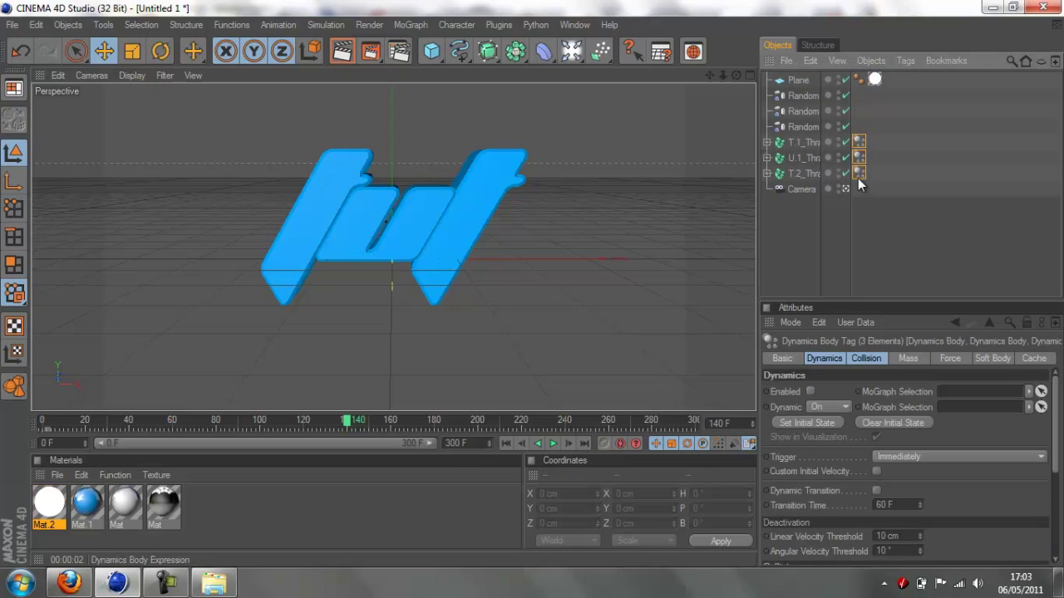
{"action": "left_click", "coordinate": [522, 444]}
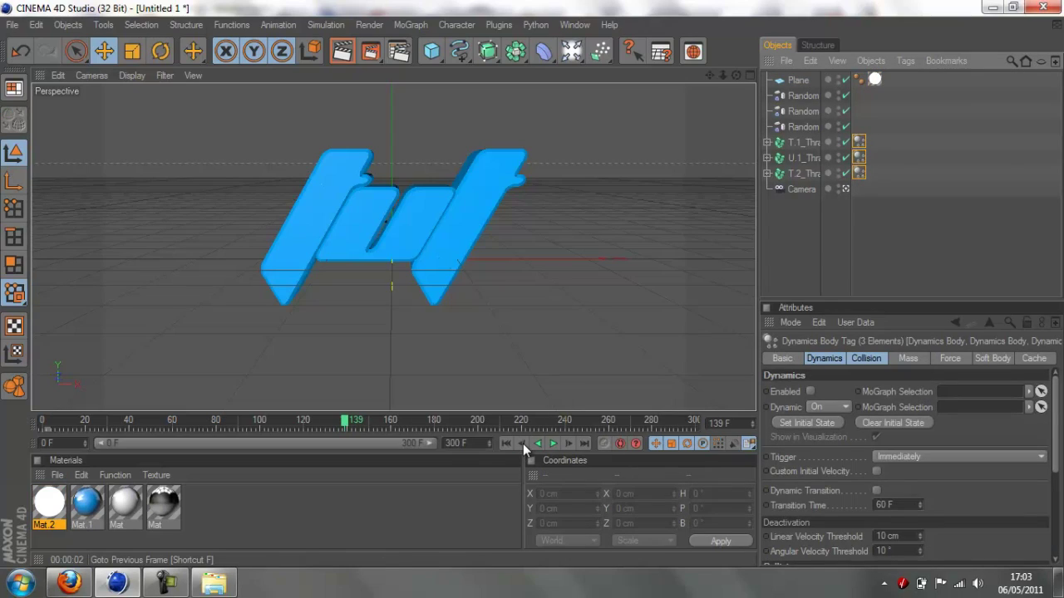
{"action": "left_click", "coordinate": [767, 392]}
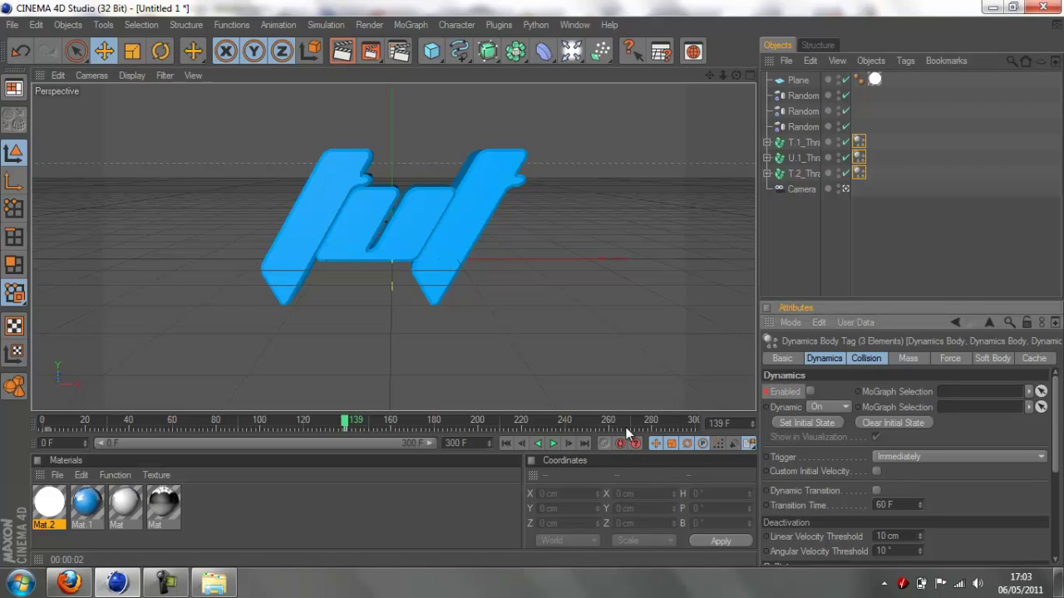
Enable dynamics on the three selected Dynamics Body tags and key the setting at frame 140
{"action": "left_click", "coordinate": [570, 443]}
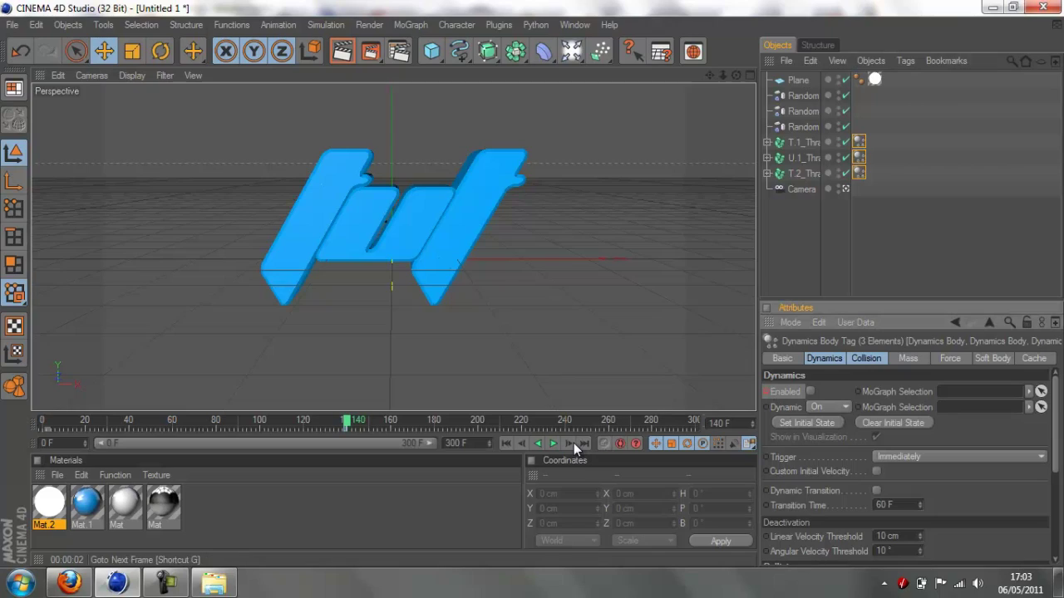
{"action": "left_click", "coordinate": [810, 391]}
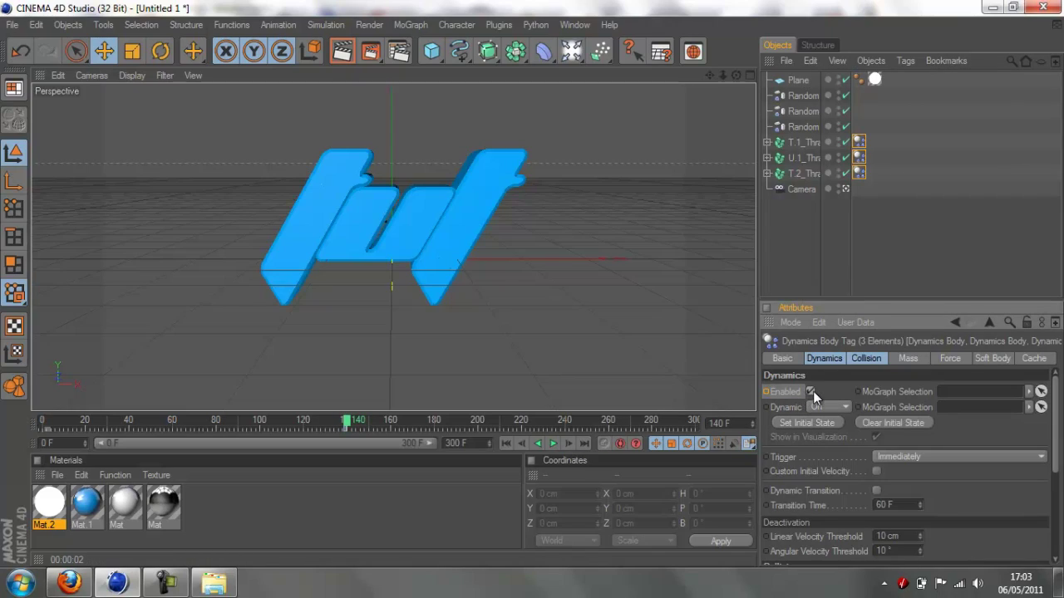
{"action": "left_click", "coordinate": [767, 391]}
{"action": "left_click", "coordinate": [468, 510]}
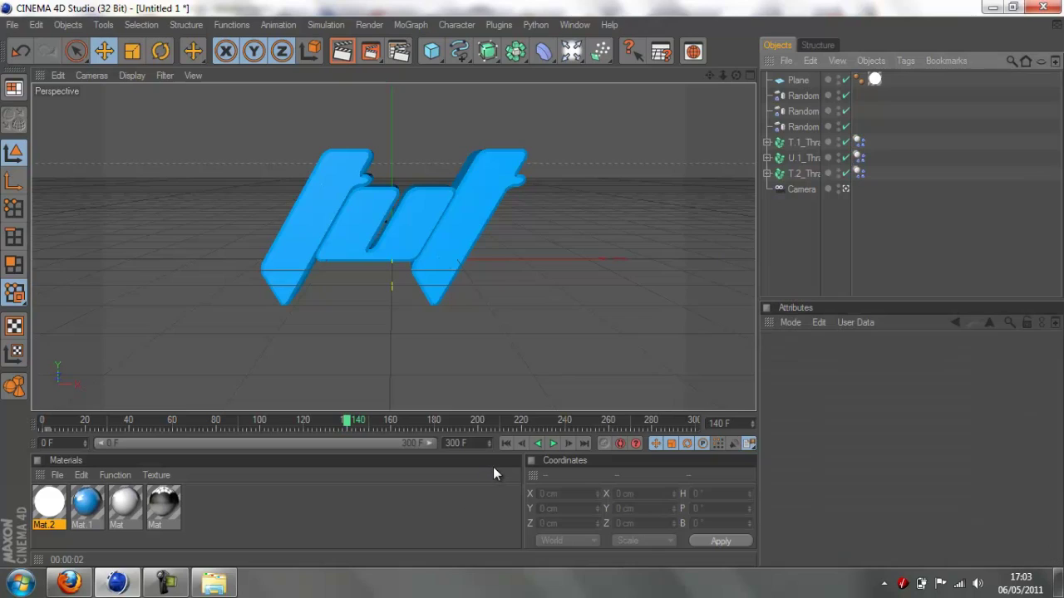
Play the animation from the first frame to check how the pieces behave once dynamics switches on, then stop playback
{"action": "left_click", "coordinate": [505, 443]}
{"action": "left_click", "coordinate": [552, 444]}
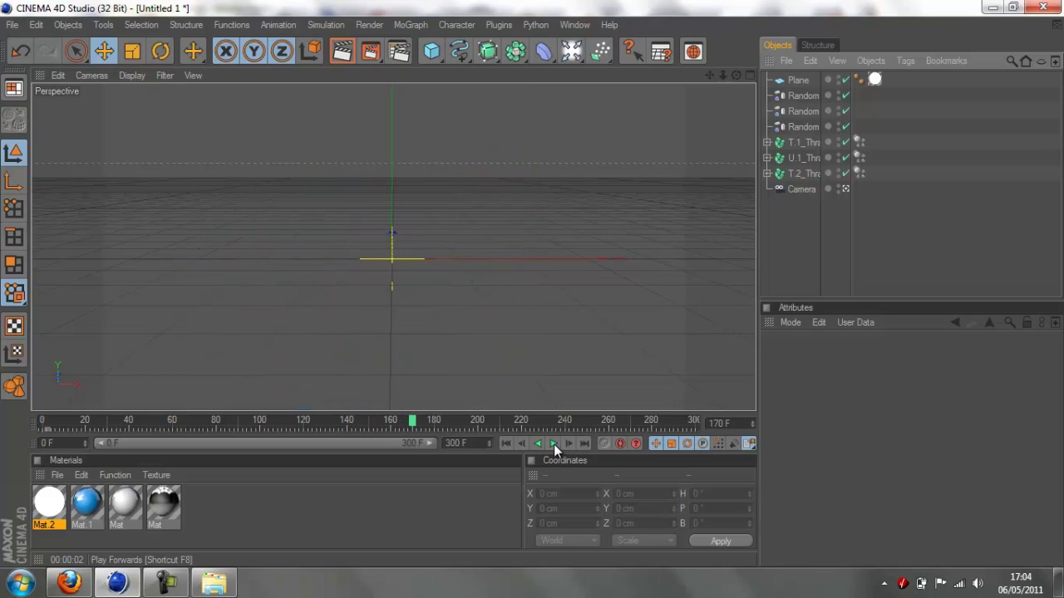
{"action": "left_click", "coordinate": [553, 444]}
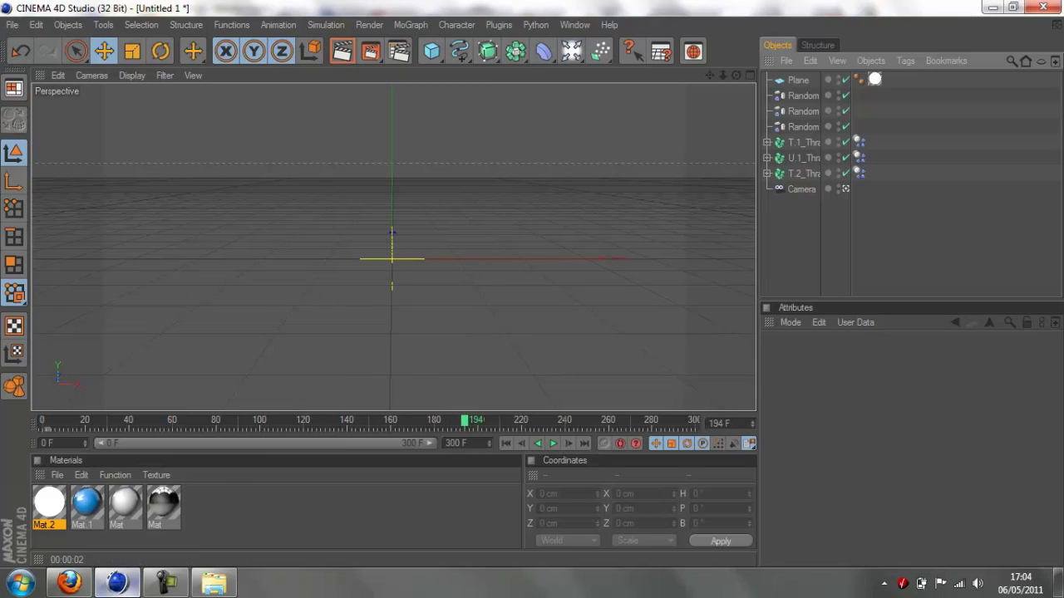
{"action": "left_click", "coordinate": [166, 582]}
{"action": "left_click", "coordinate": [69, 582]}
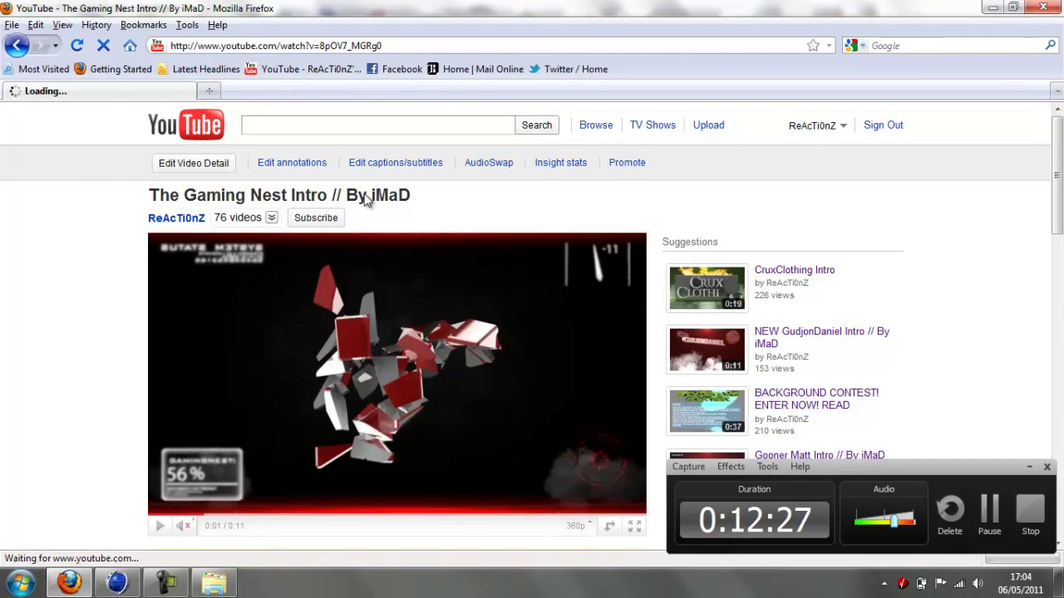
{"action": "key", "text": "alt+Home"}
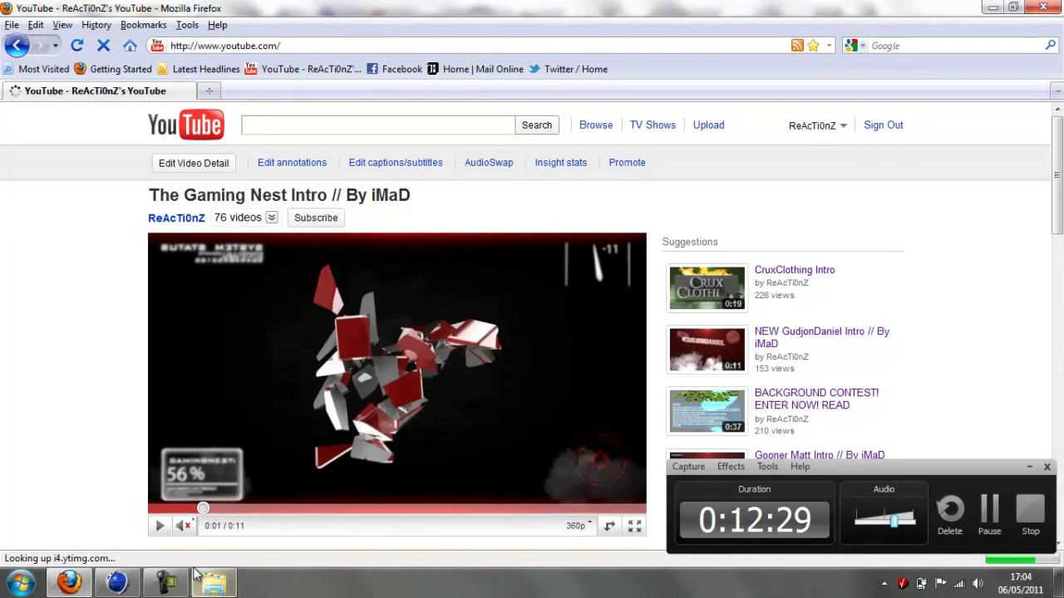
{"action": "left_click", "coordinate": [117, 583]}
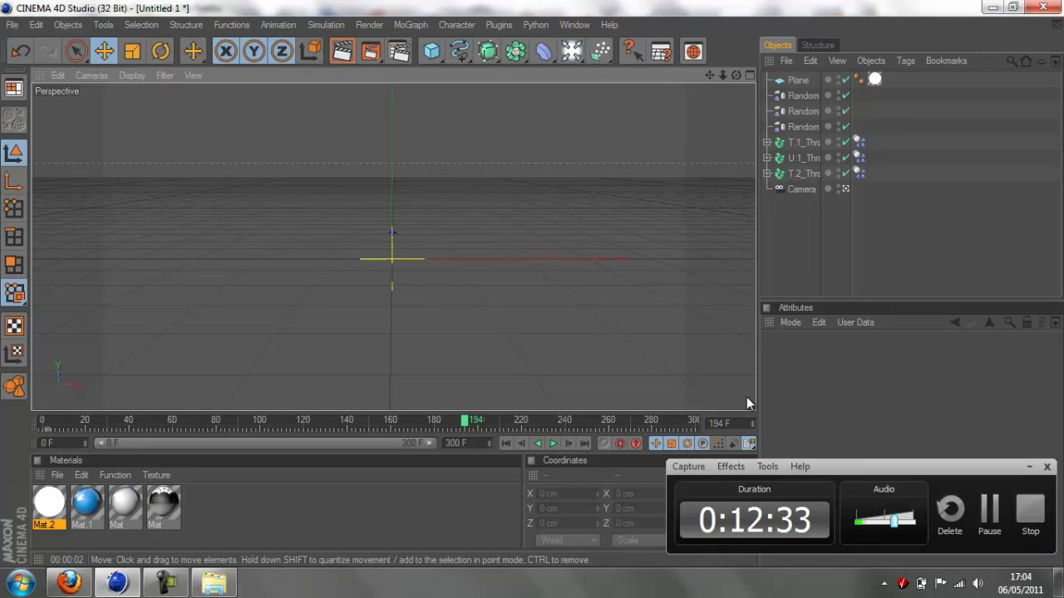
{"action": "left_click", "coordinate": [1029, 466]}
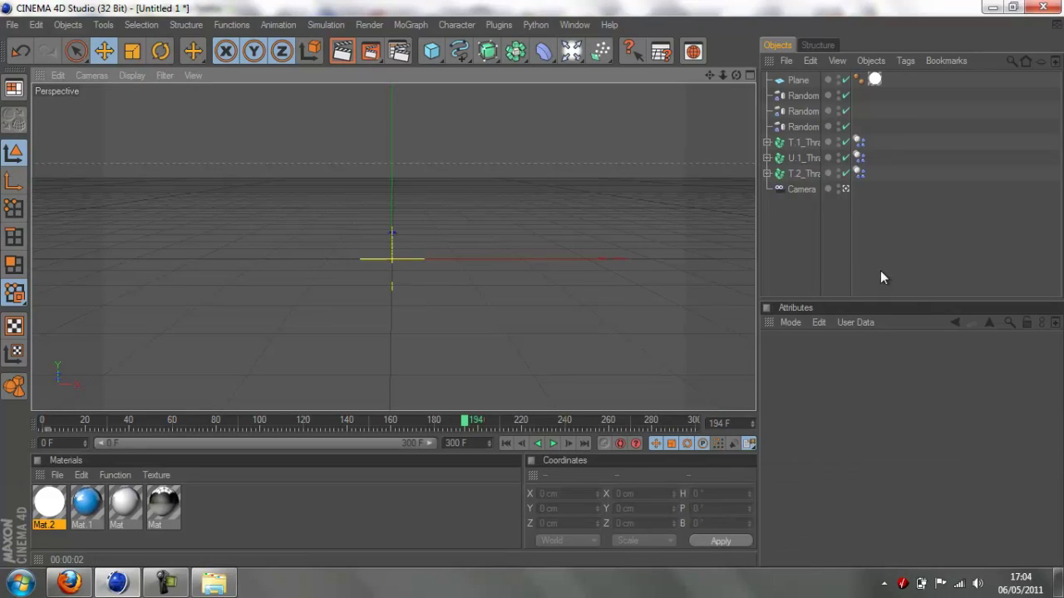
Select every object in the scene, from the Camera up to the Plane
{"action": "left_click_drag", "start_coordinate": [793, 247], "coordinate": [800, 73]}
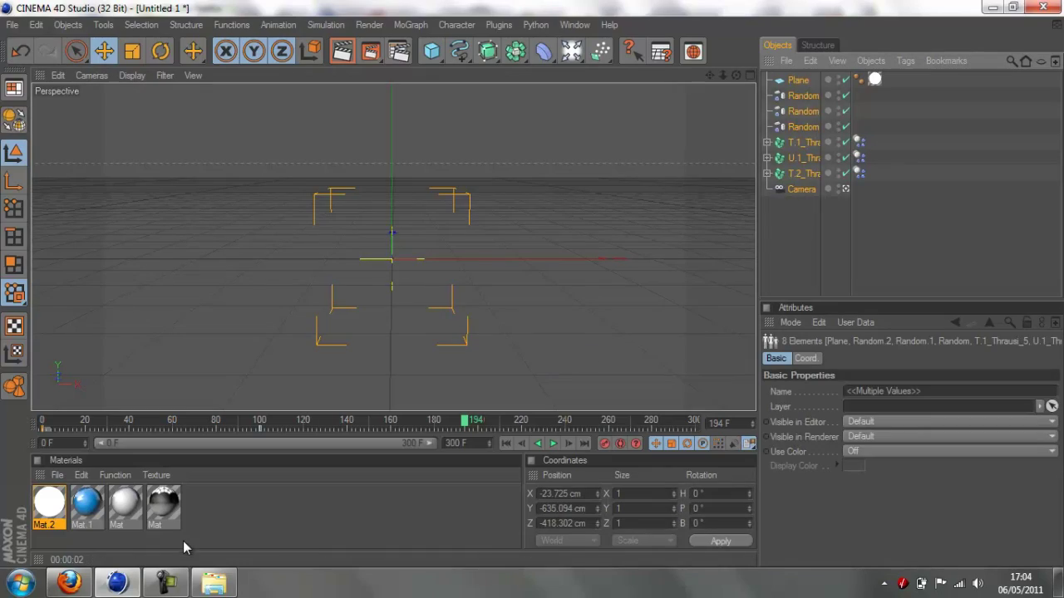